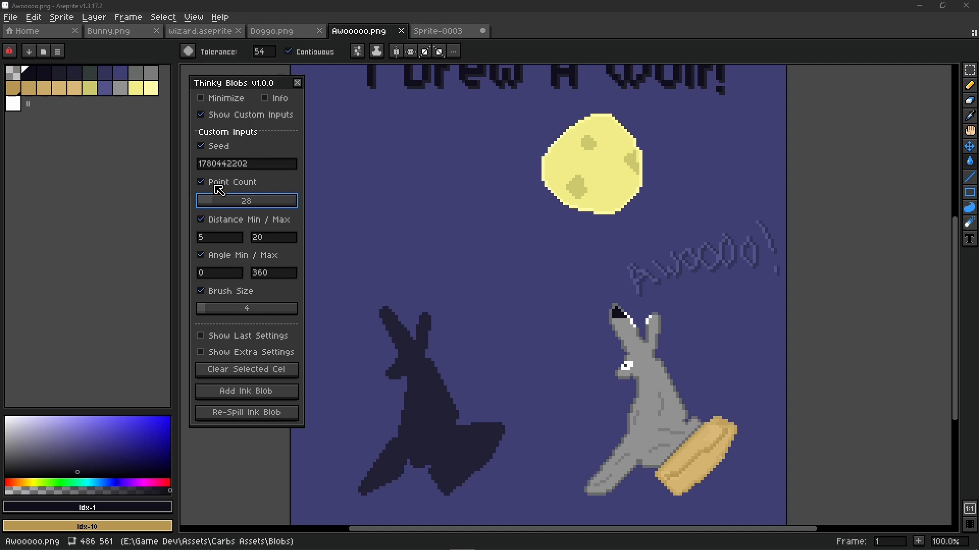
Step: Look through the Last Settings and Extra Settings sections of Thinky Blobs, with the custom inputs hidden
left_click(228, 120)
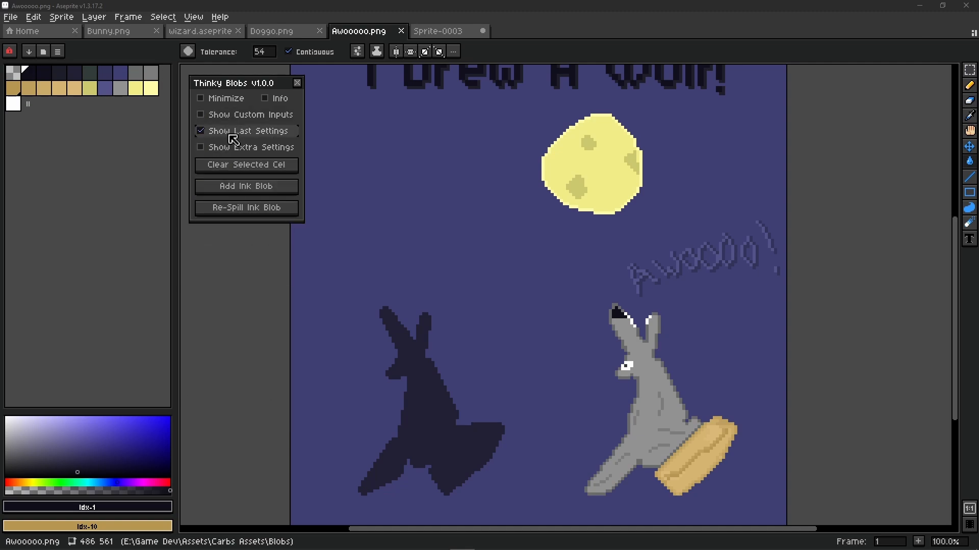
left_click(230, 133)
left_click(233, 134)
left_click(232, 148)
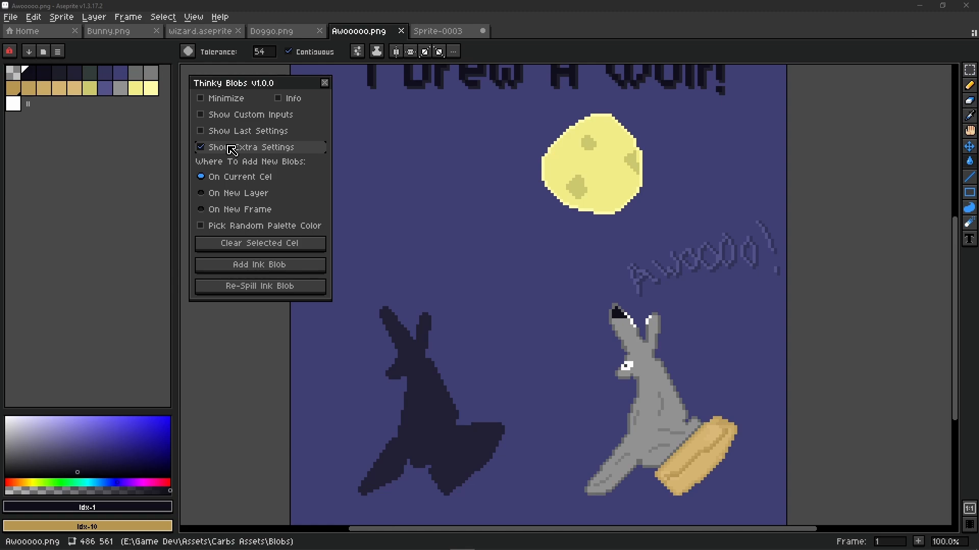
left_click(232, 149)
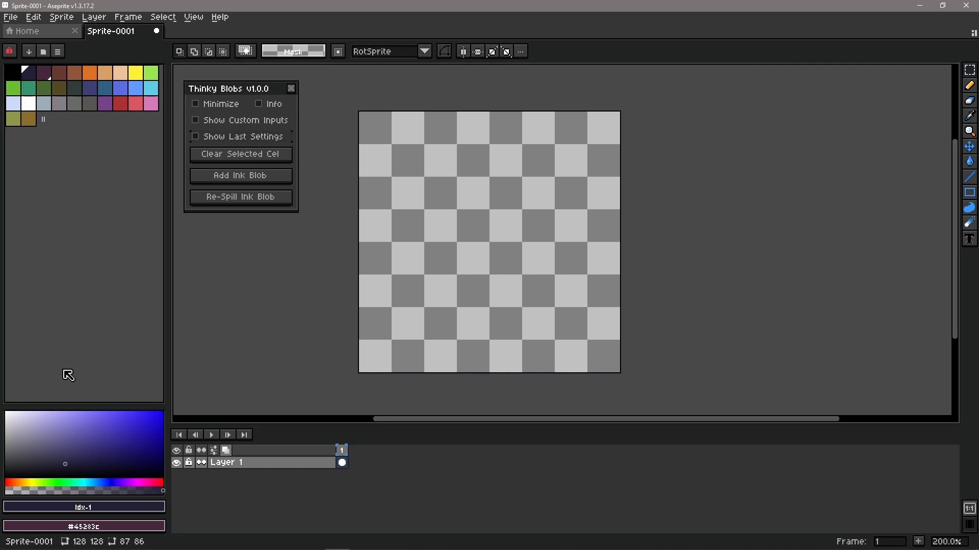
Step: Close and reopen Thinky Blobs, and add an ink blob to the empty cel on Layer 1
left_click(295, 88)
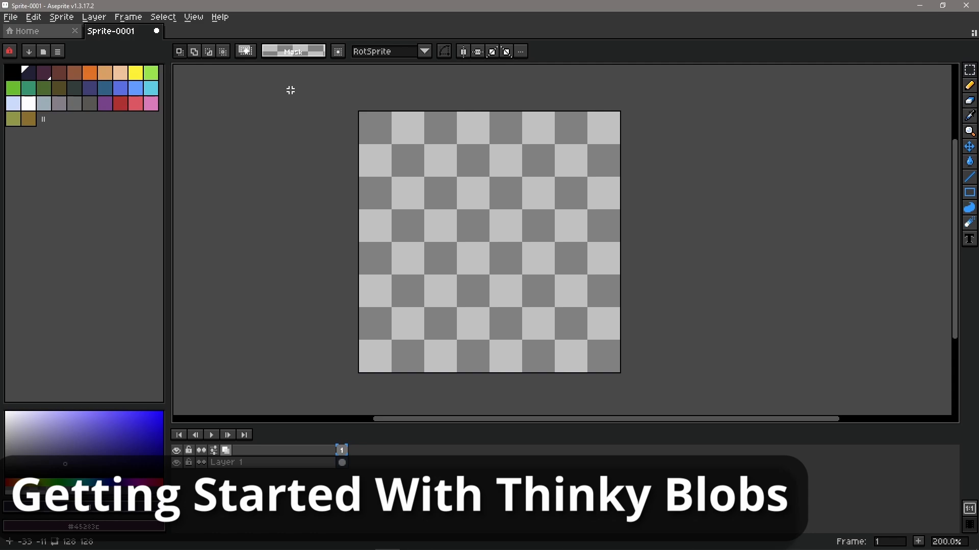
left_click(136, 18)
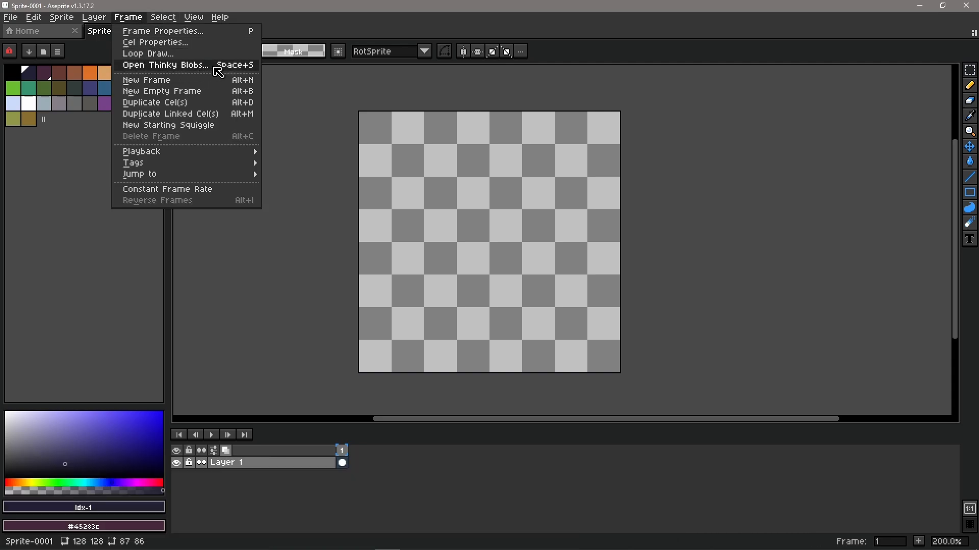
left_click(218, 70)
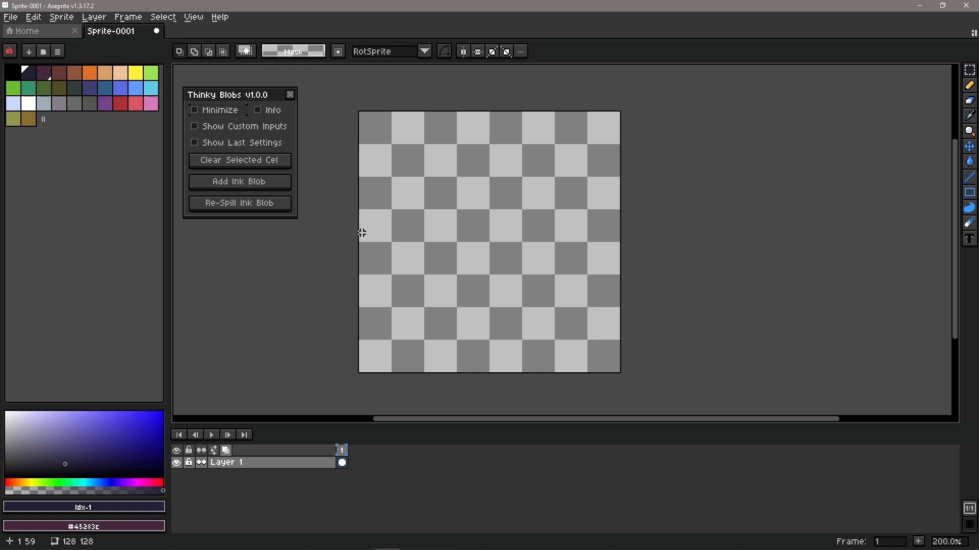
left_click(258, 186)
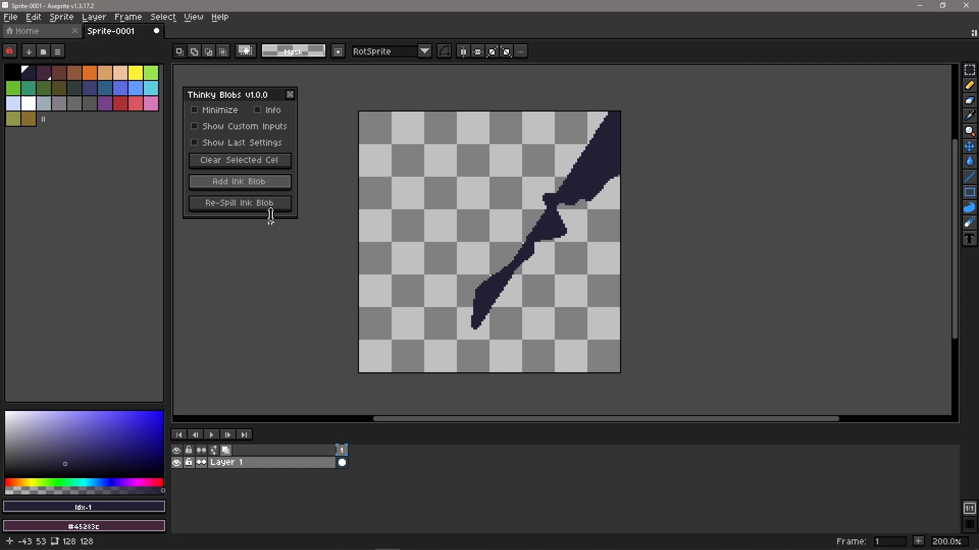
Step: Re-spill the ink blob repeatedly to replace it with new random shapes
left_click(245, 203)
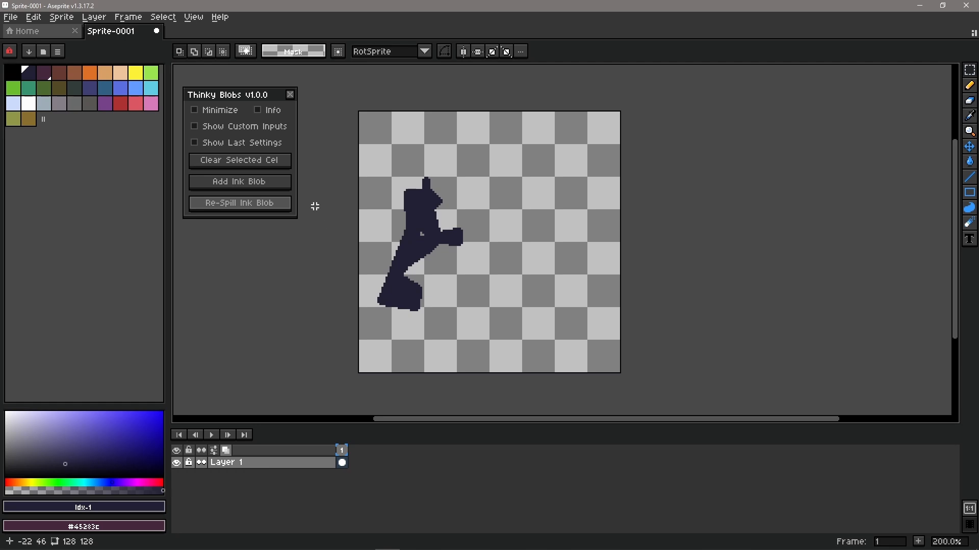
left_click(260, 205)
left_click(259, 204)
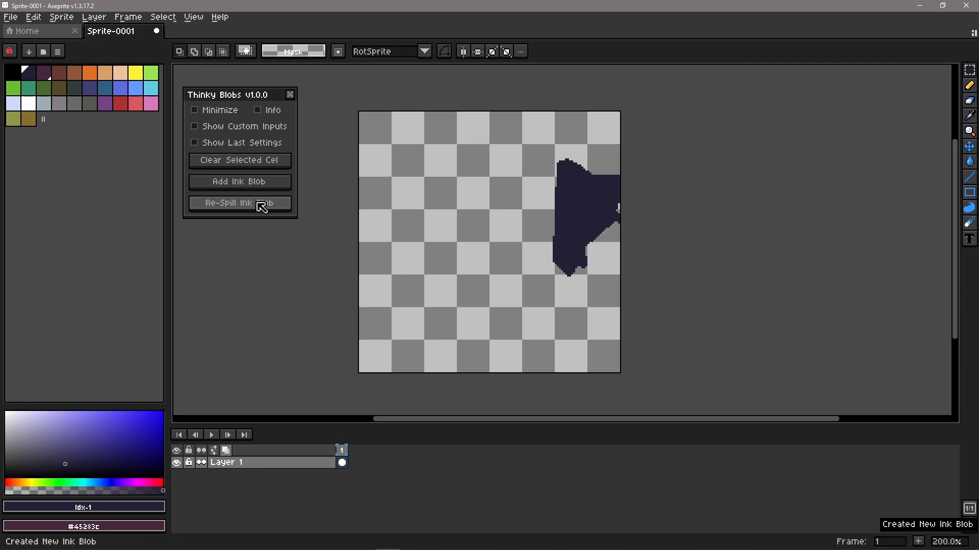
left_click(261, 206)
left_click(260, 205)
left_click(260, 205)
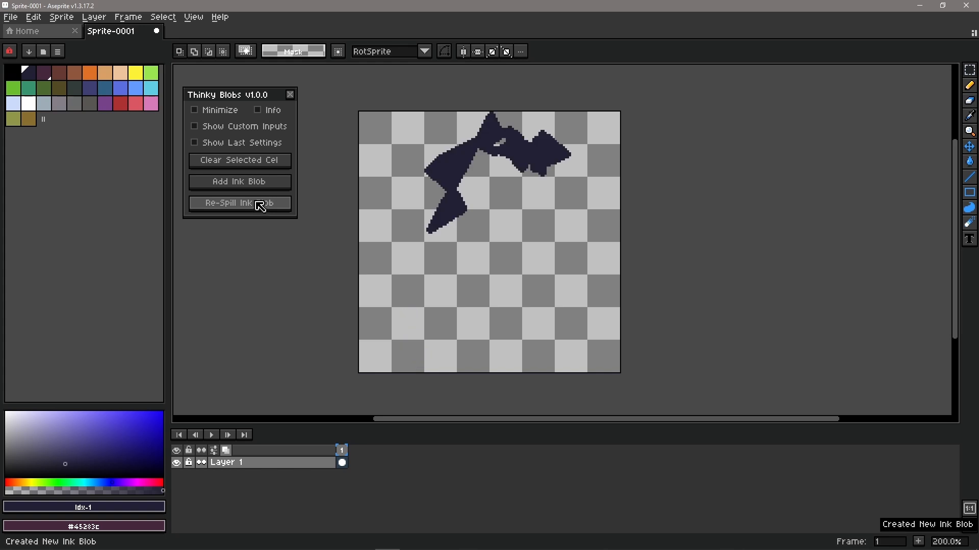
left_click(260, 205)
left_click(260, 205)
left_click(260, 205)
left_click(260, 204)
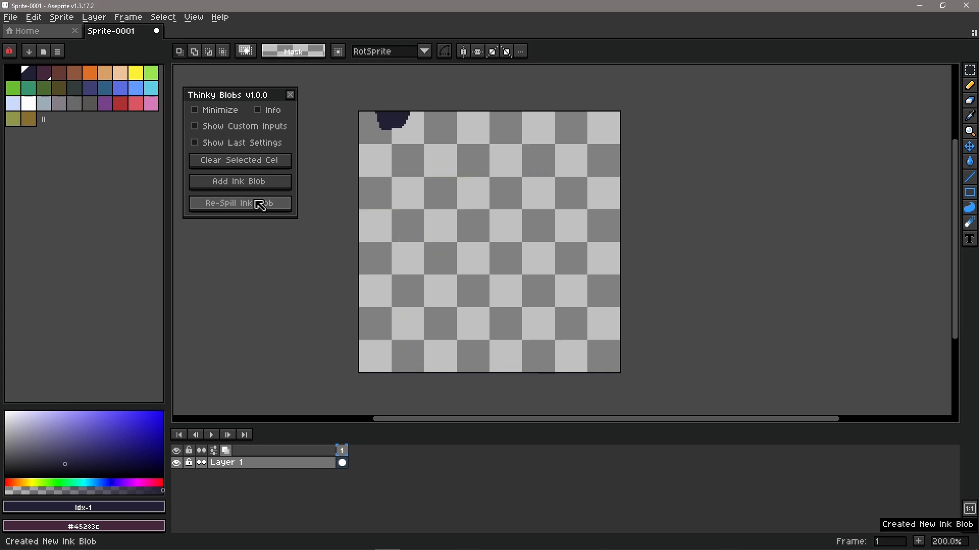
left_click(260, 205)
left_click(260, 205)
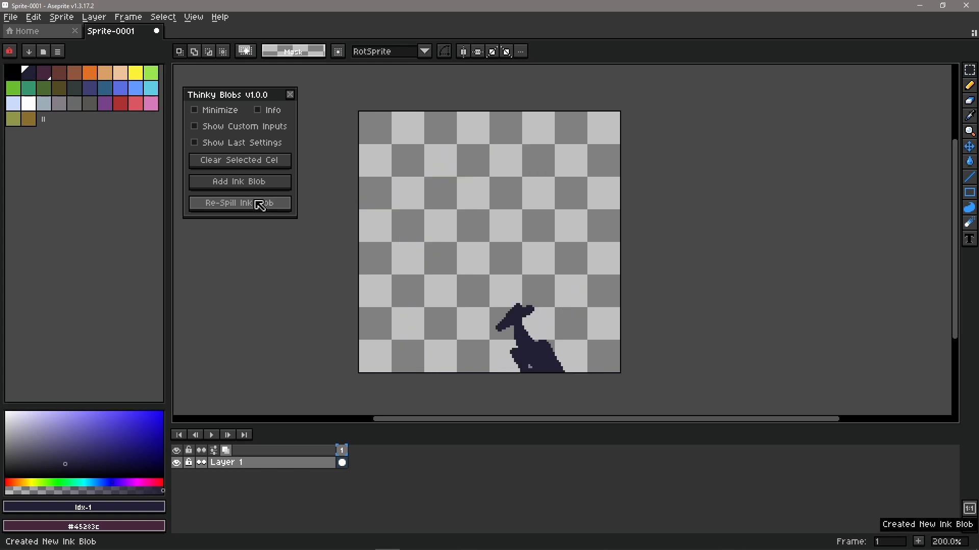
left_click(260, 205)
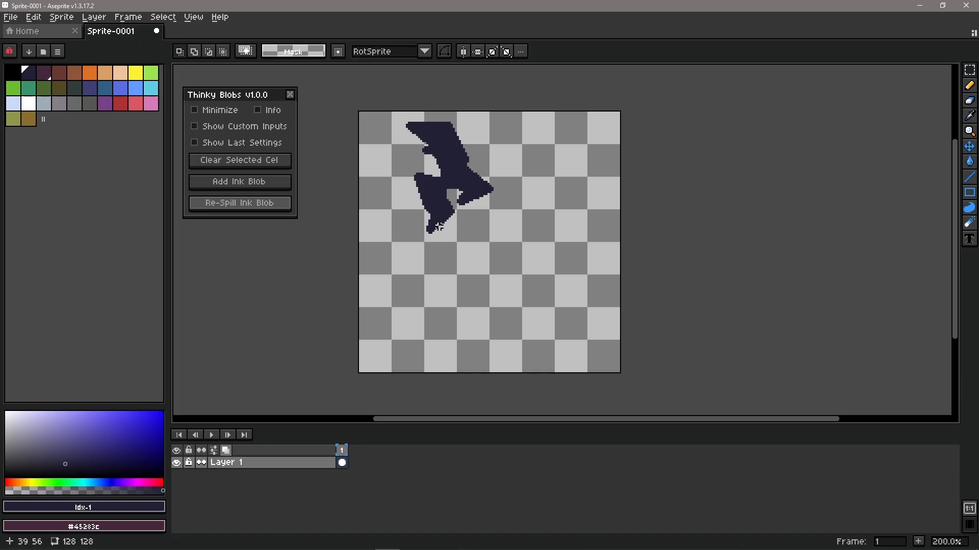
left_click(267, 206)
left_click(267, 207)
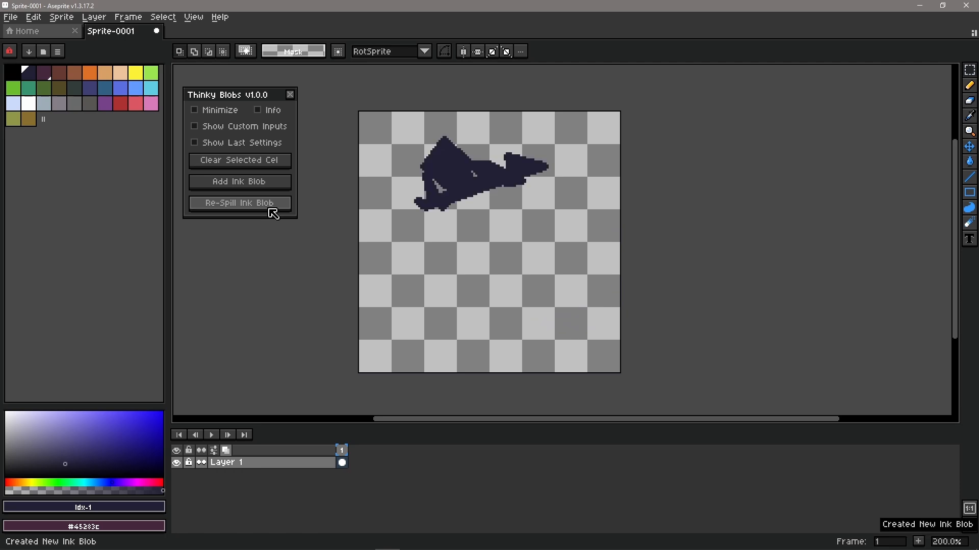
left_click(268, 207)
left_click(268, 207)
left_click(266, 207)
left_click(266, 206)
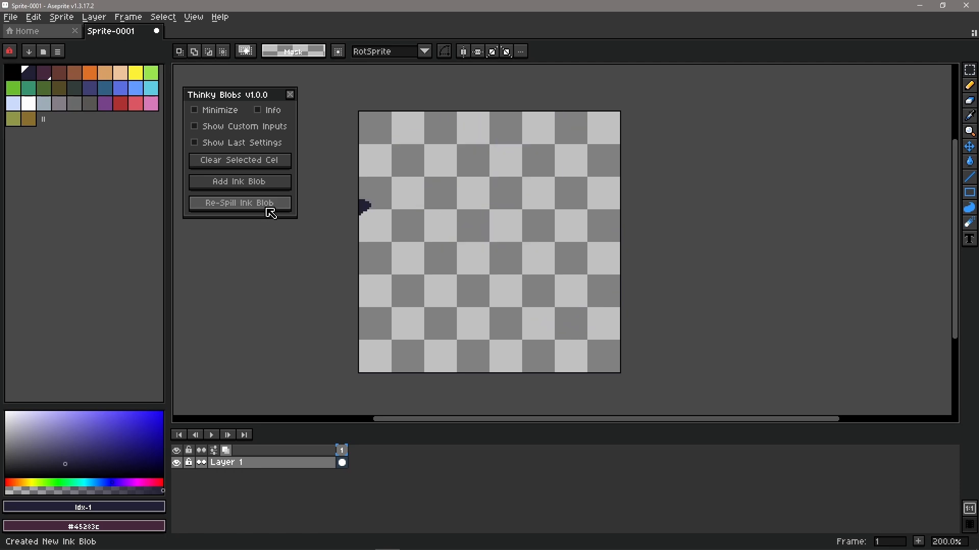
left_click(266, 206)
left_click(266, 206)
left_click(266, 207)
left_click(266, 207)
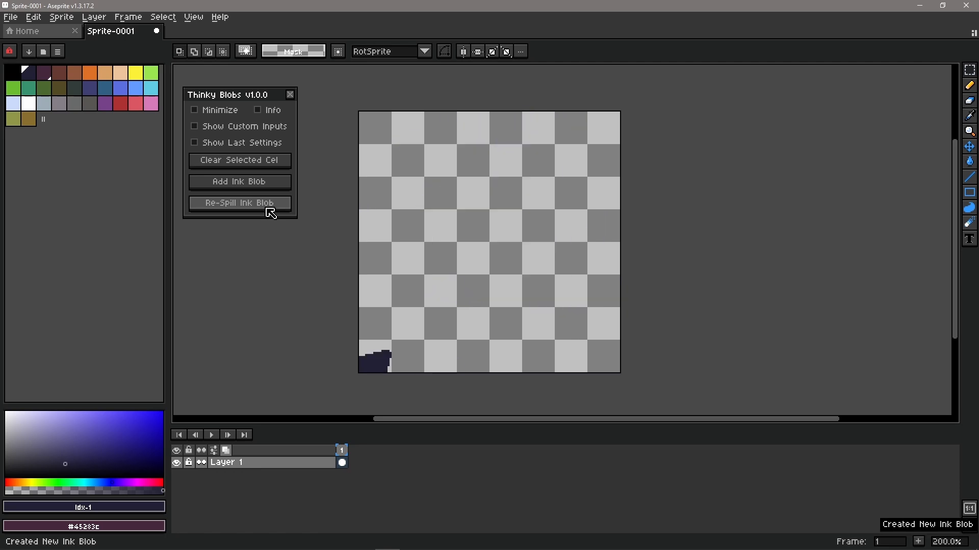
left_click(266, 207)
left_click(267, 208)
left_click(268, 208)
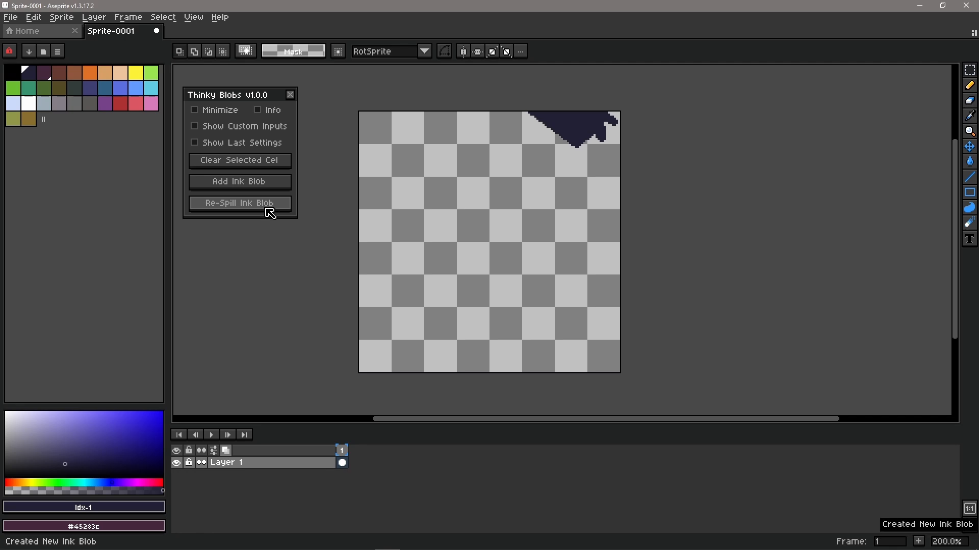
left_click(268, 207)
left_click(266, 209)
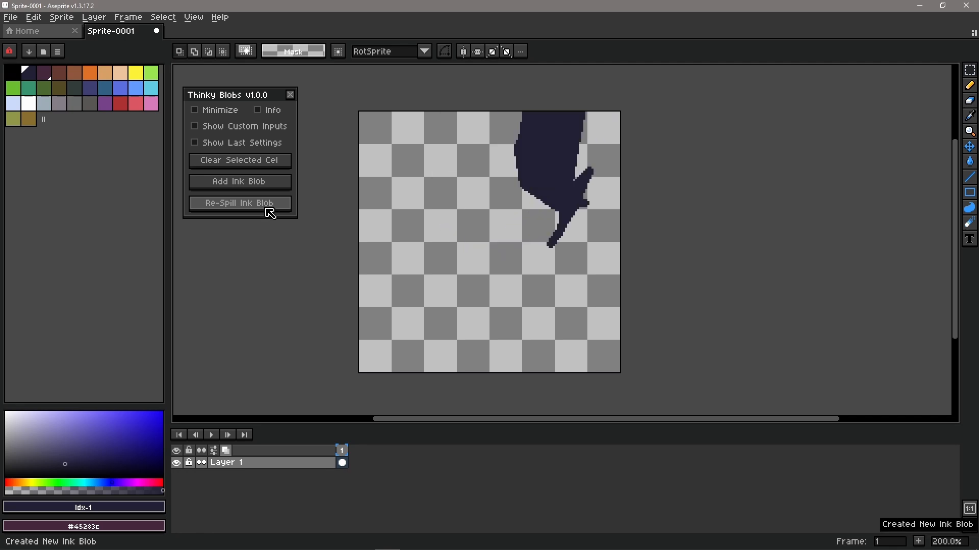
left_click(266, 209)
left_click(267, 209)
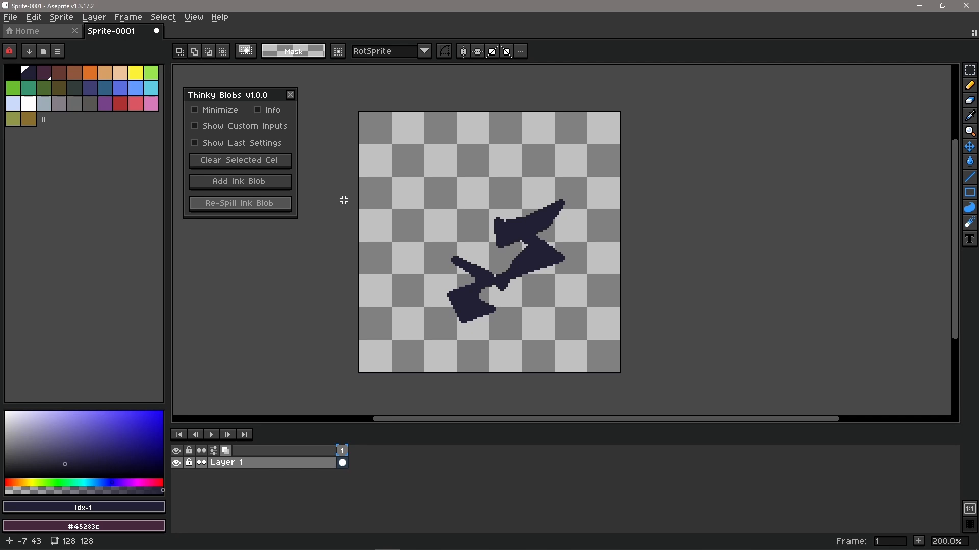
Step: Clear the selected cel and add two separate ink blobs to it
left_click(248, 163)
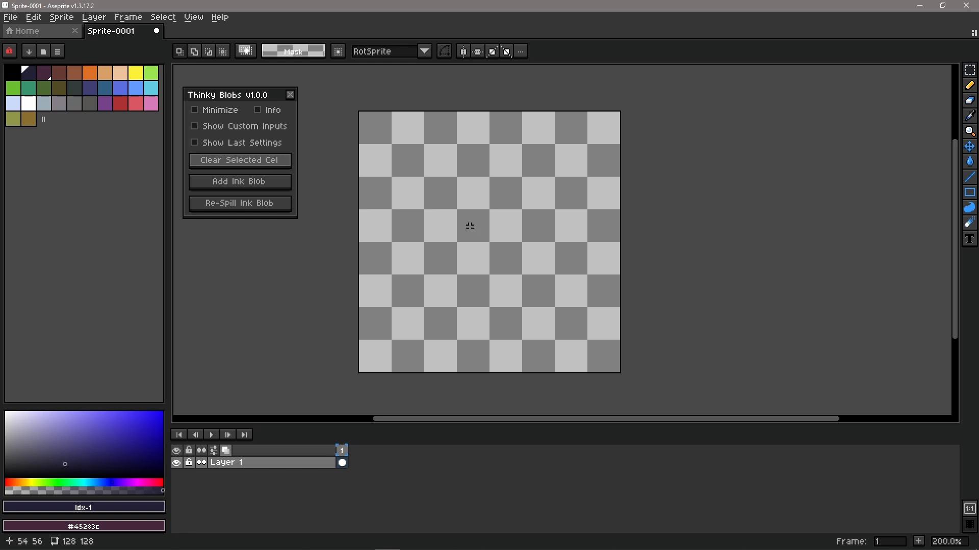
left_click(272, 185)
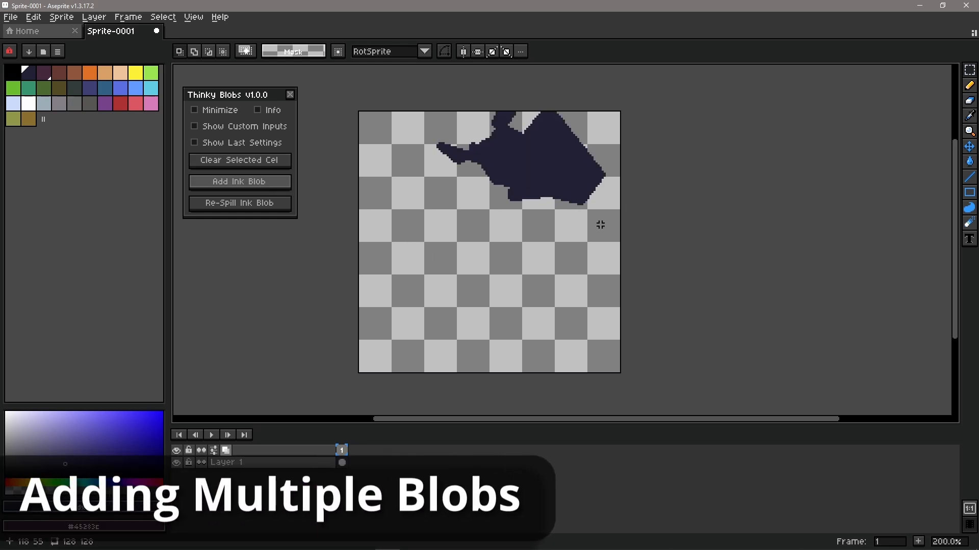
left_click(279, 183)
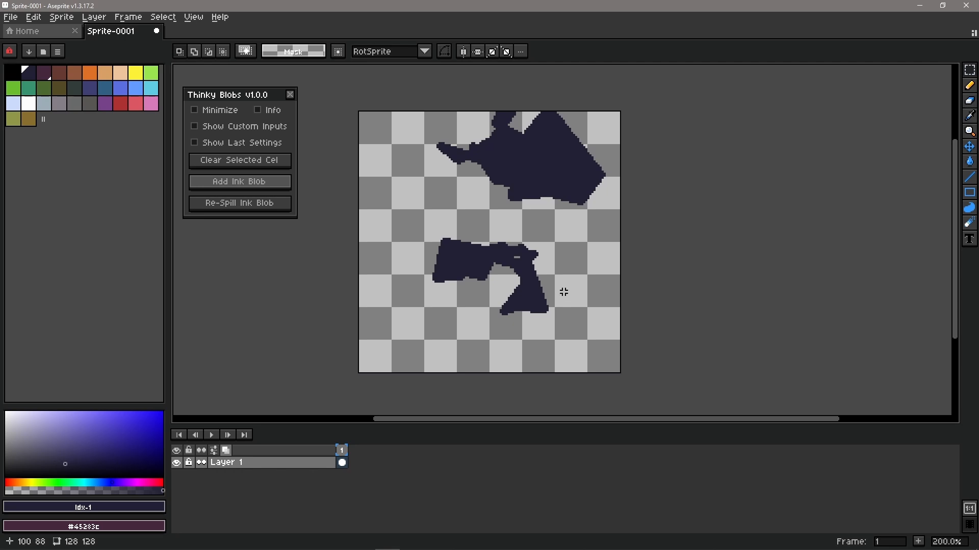
Step: Select an area of about 38 by 33 px on the lower blob, deselect it, re-spill the ink blob and undo the result
mouse_move(427, 230)
left_mouse_down()
mouse_move(513, 296)
mouse_move(502, 296)
left_mouse_up()
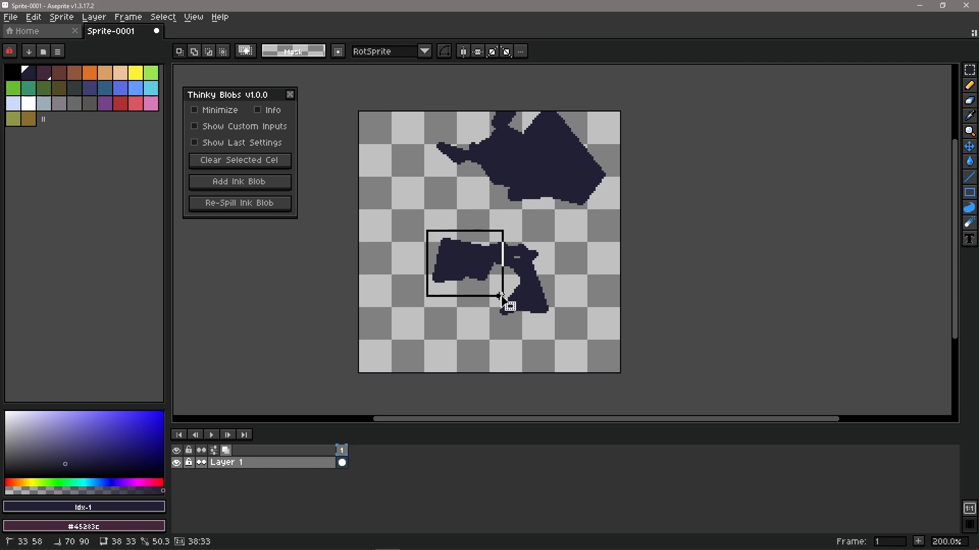
left_click(581, 306)
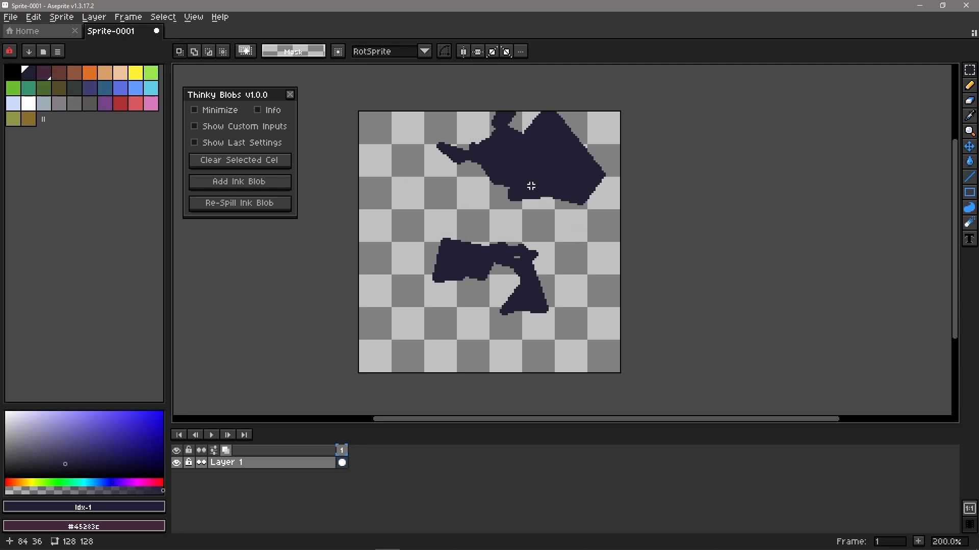
left_click(238, 206)
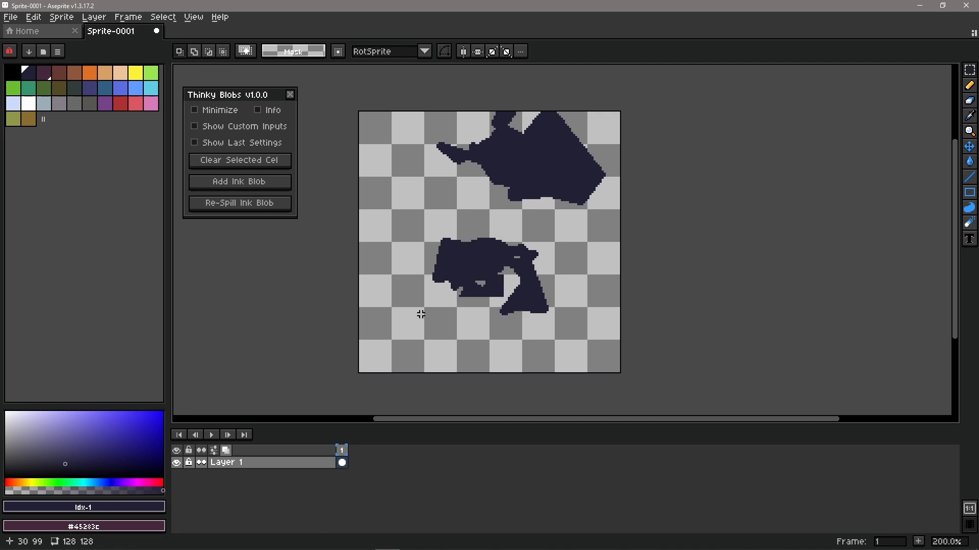
key("ctrl+z")
key("ctrl+z")
left_click(469, 322)
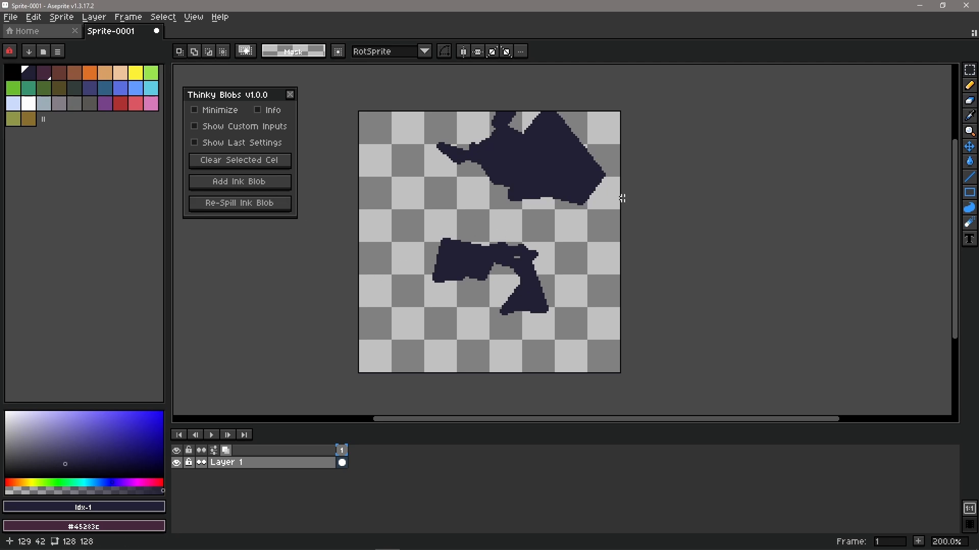
Step: Draw a freehand 20 px pencil stroke beside the blobs, re-spill the ink blob over it, and undo the changes
left_click(969, 85)
left_click(413, 316)
left_click_drag(414, 317, 370, 193)
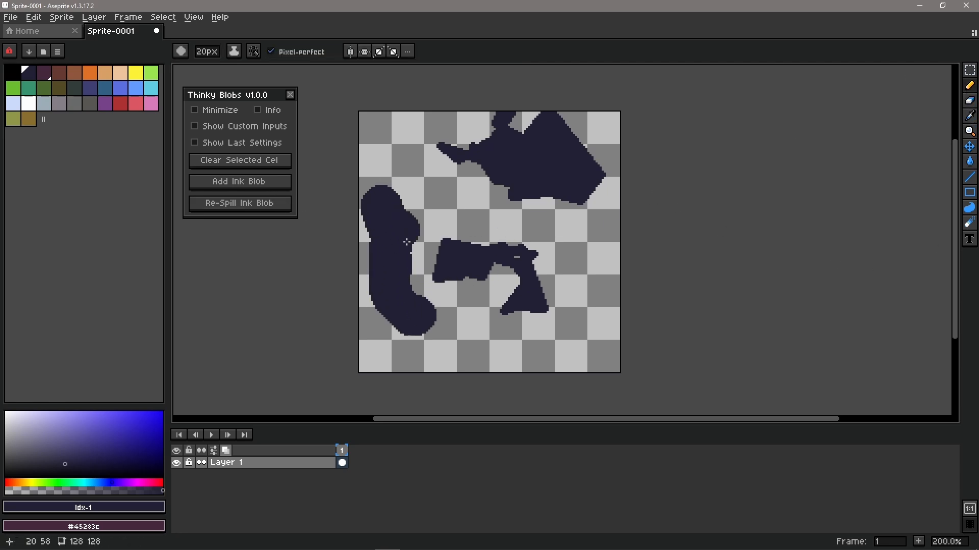
left_click(249, 206)
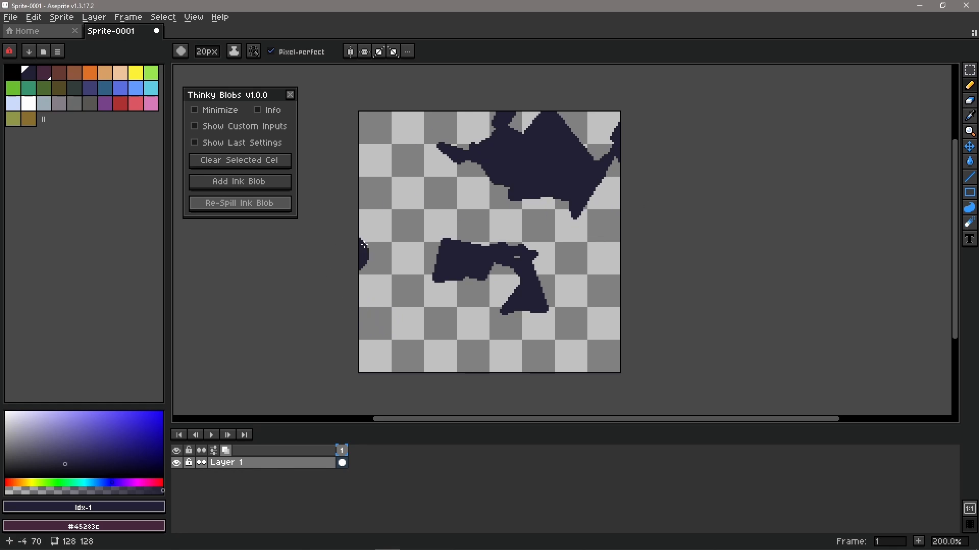
key("super+x")
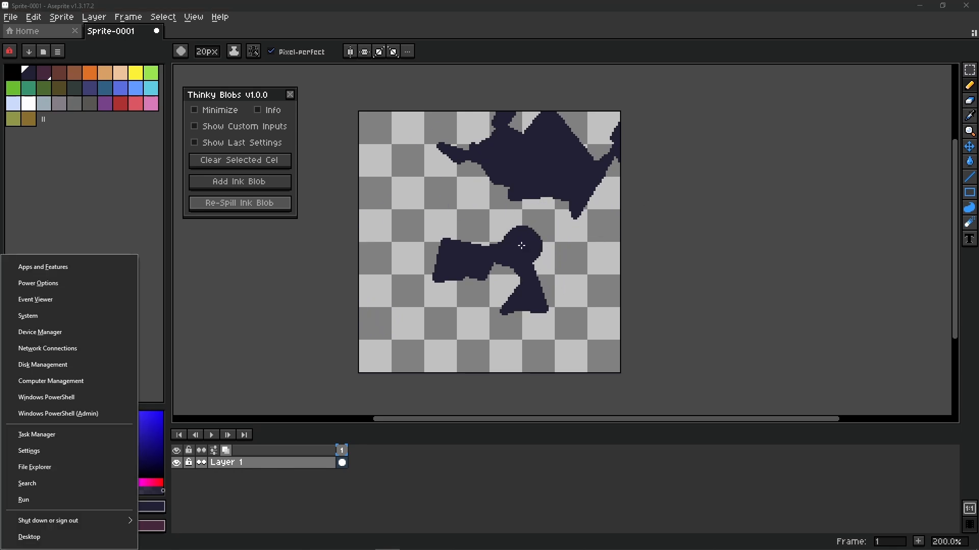
key("Escape")
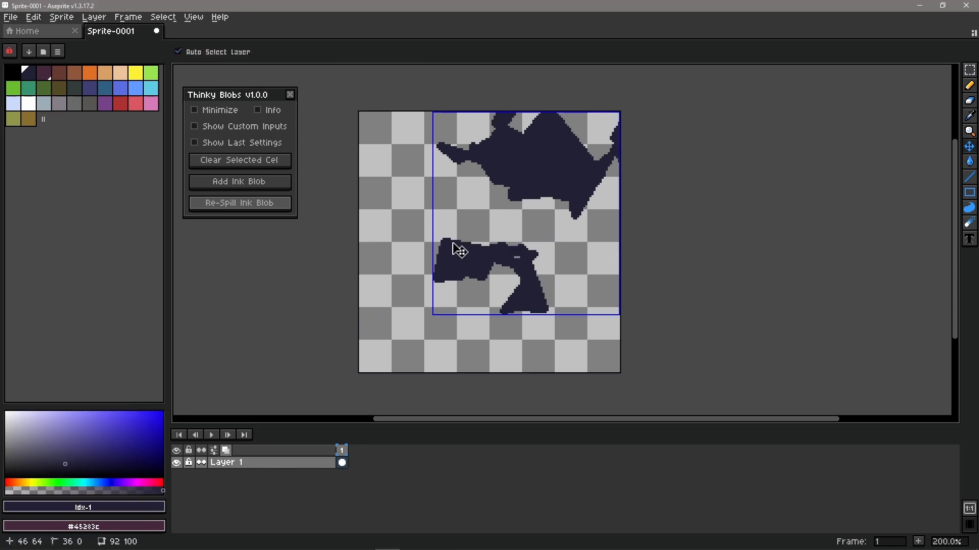
key("ctrl+z")
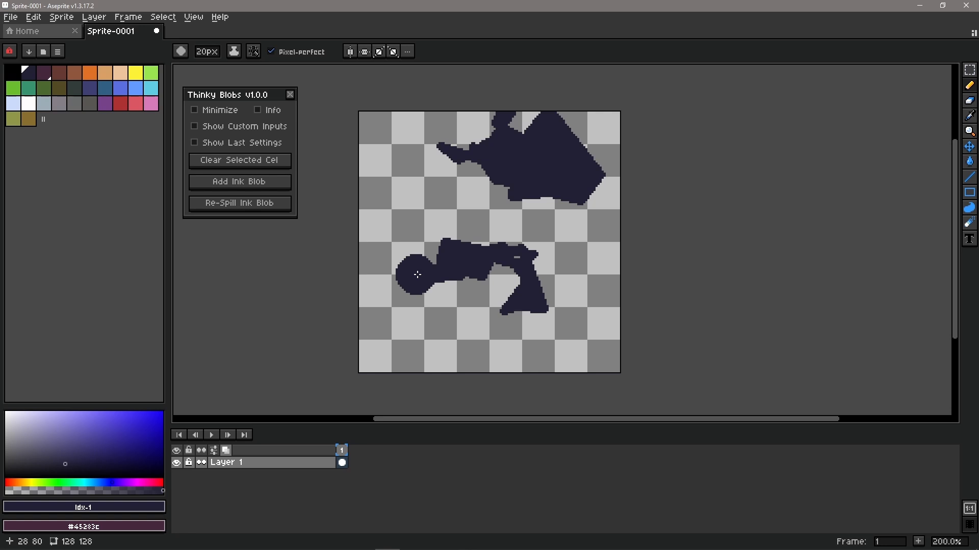
Step: Add a third ink blob to the cel and re-spill it three times, keeping the other two blobs
left_click(242, 185)
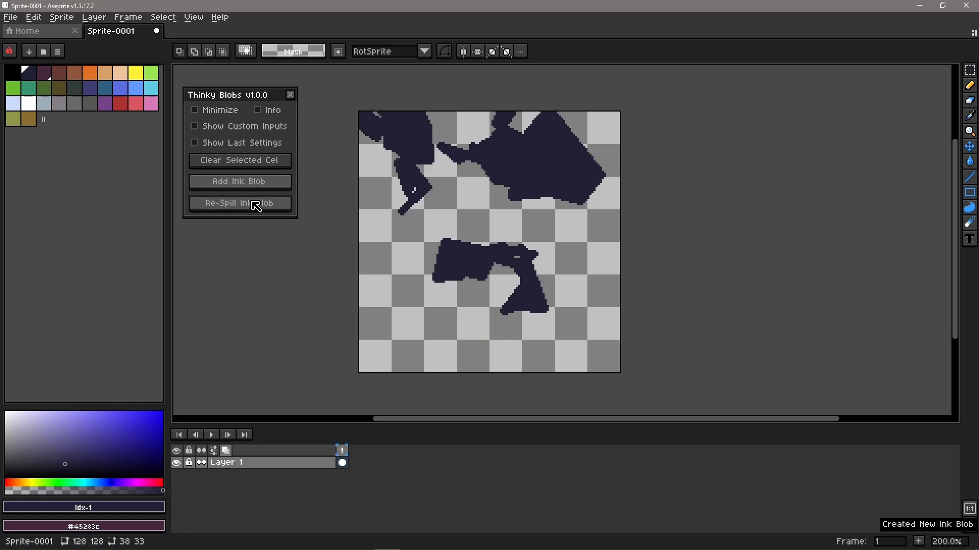
left_click(266, 211)
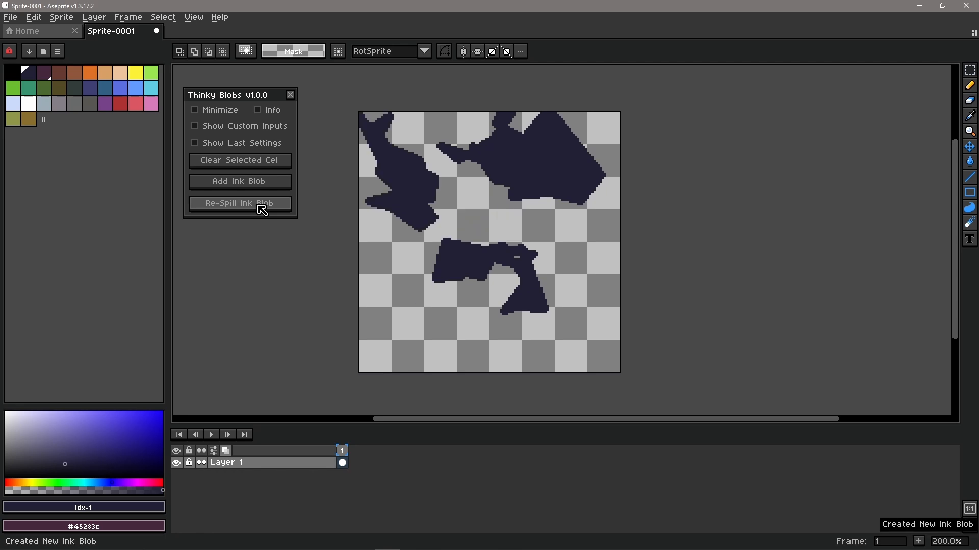
left_click(262, 210)
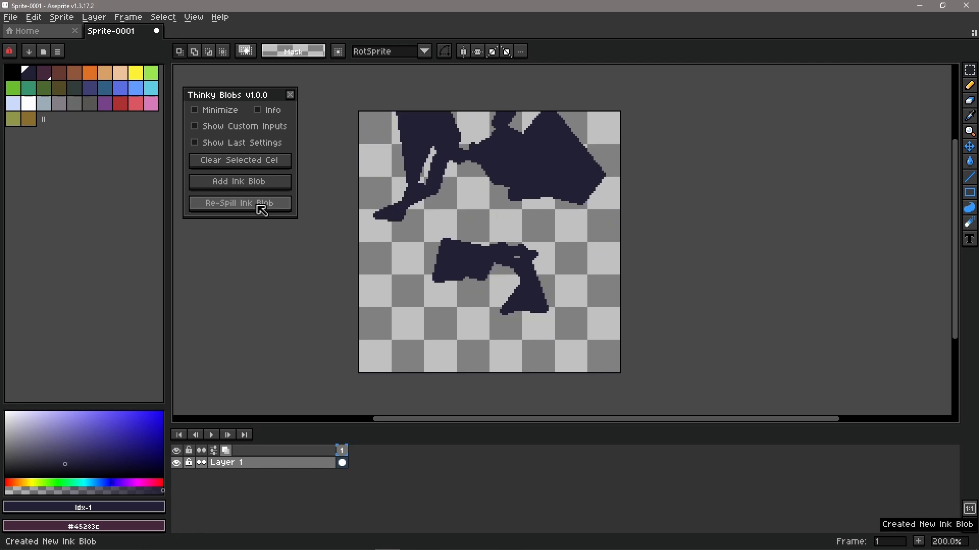
left_click(262, 210)
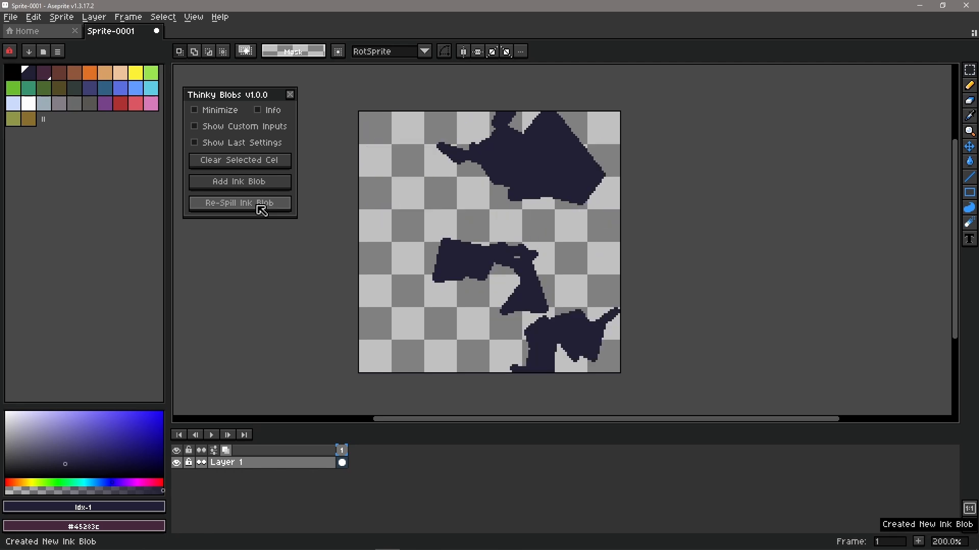
Step: Re-spill the third ink blob three more times, keeping the other two dark blobs
left_click(262, 210)
left_click(258, 207)
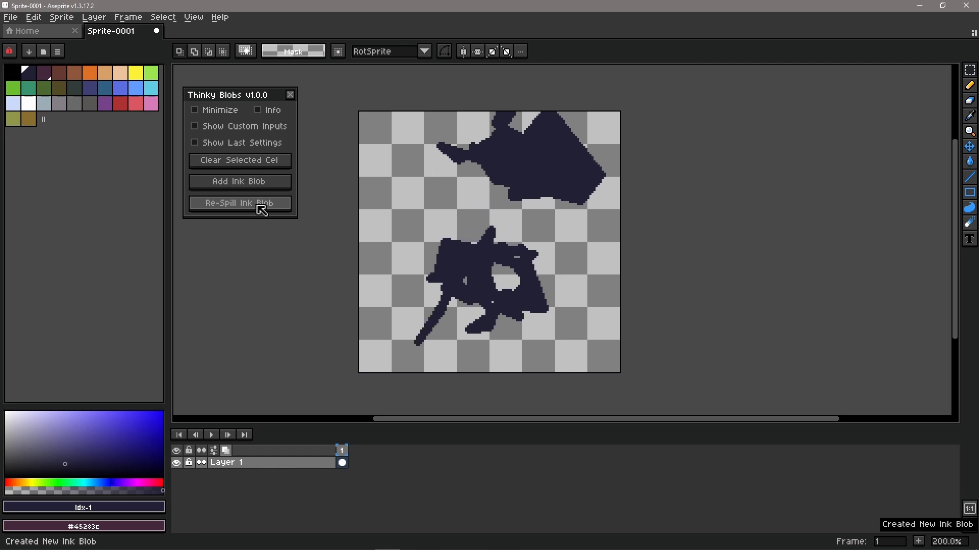
left_click(258, 207)
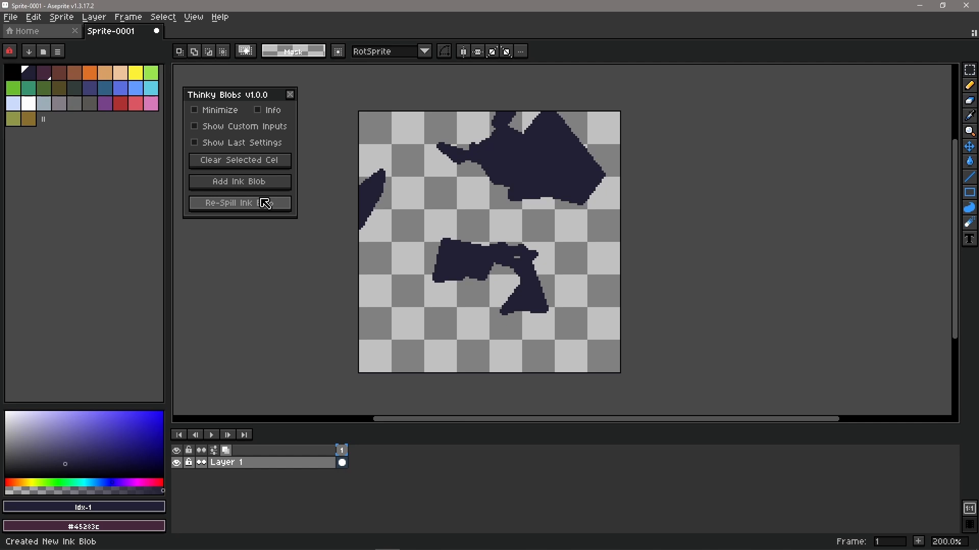
Step: Choose pink (Idx-29) as the foreground colour, add an ink blob in it and re-spill that blob seven times
left_click(151, 103)
left_click(260, 194)
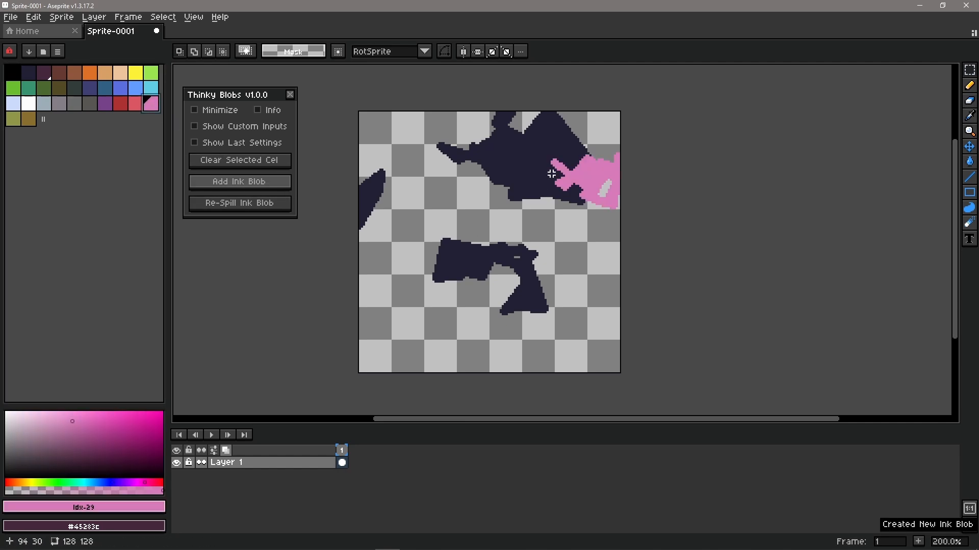
left_click(285, 207)
left_click(287, 209)
left_click(286, 209)
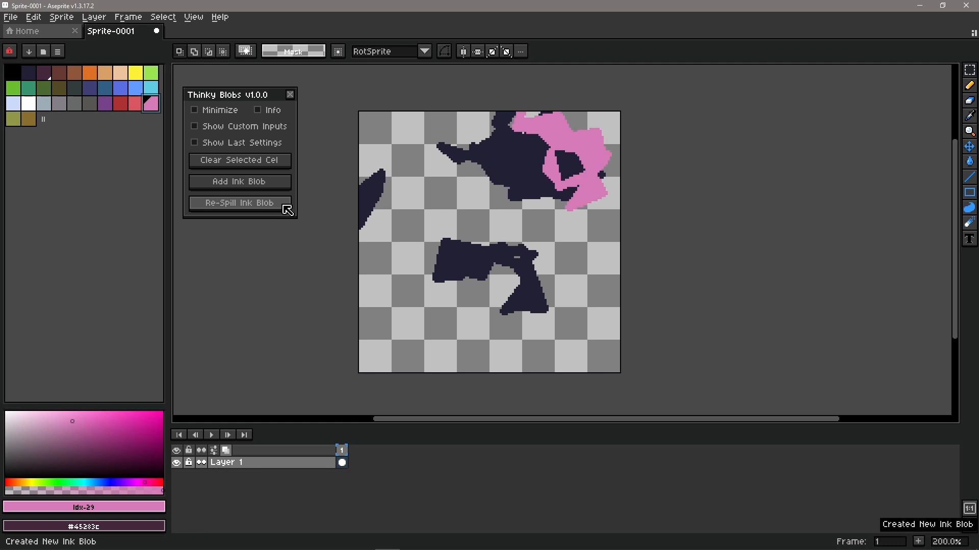
left_click(287, 209)
left_click(287, 209)
left_click(287, 209)
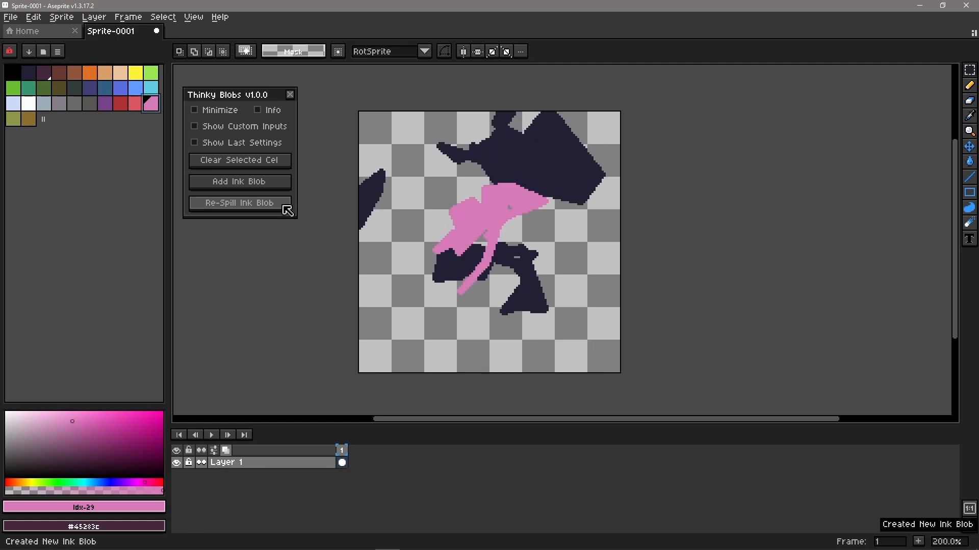
left_click(287, 209)
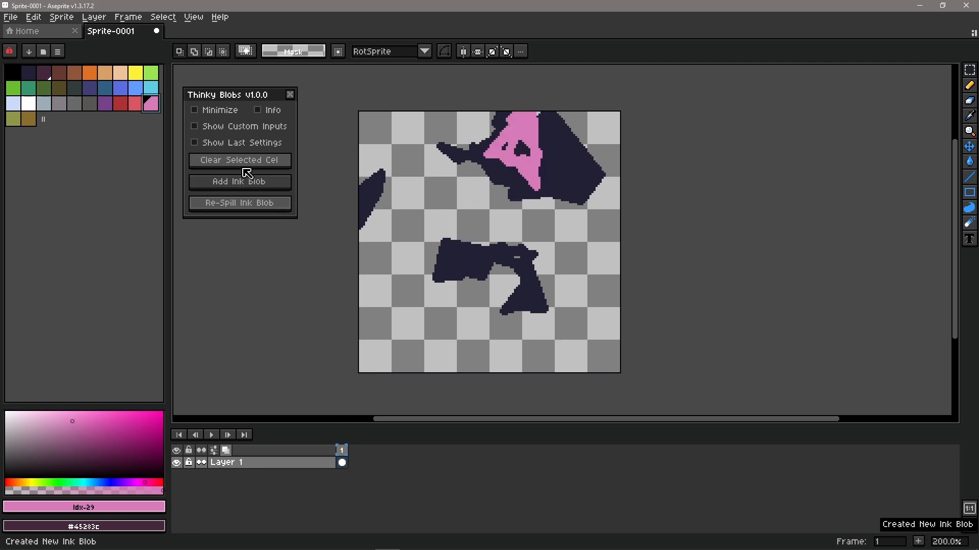
Step: Set the foreground colour back to dark navy (Idx-1) and clear the selected cel
left_click(29, 69)
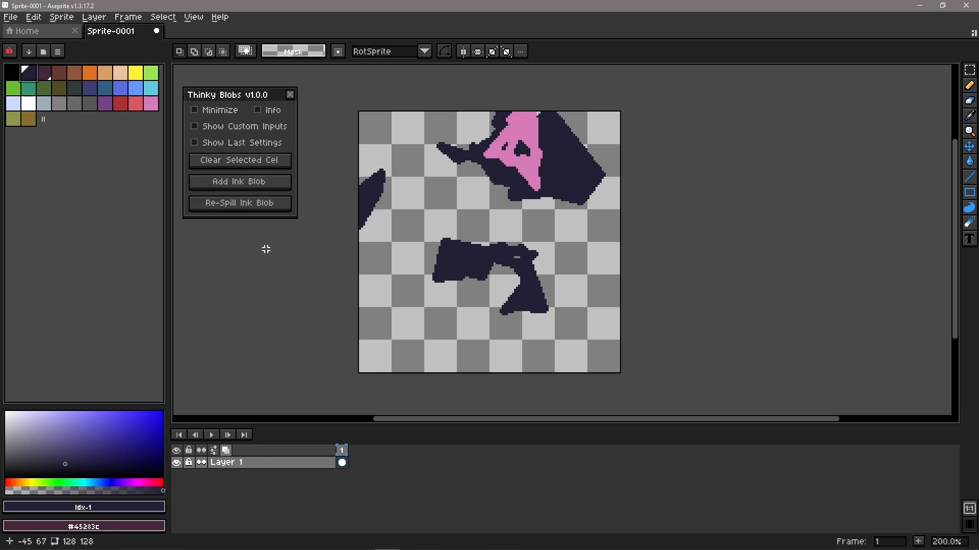
left_click(275, 163)
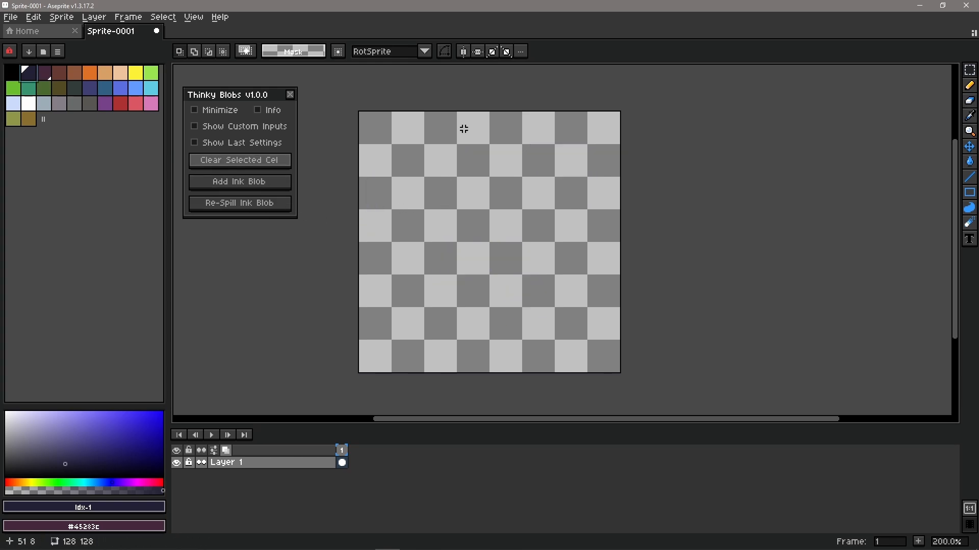
Step: Turn on symmetry across the vertical axis, add a mirrored ink blob and re-spill it once
left_click(465, 52)
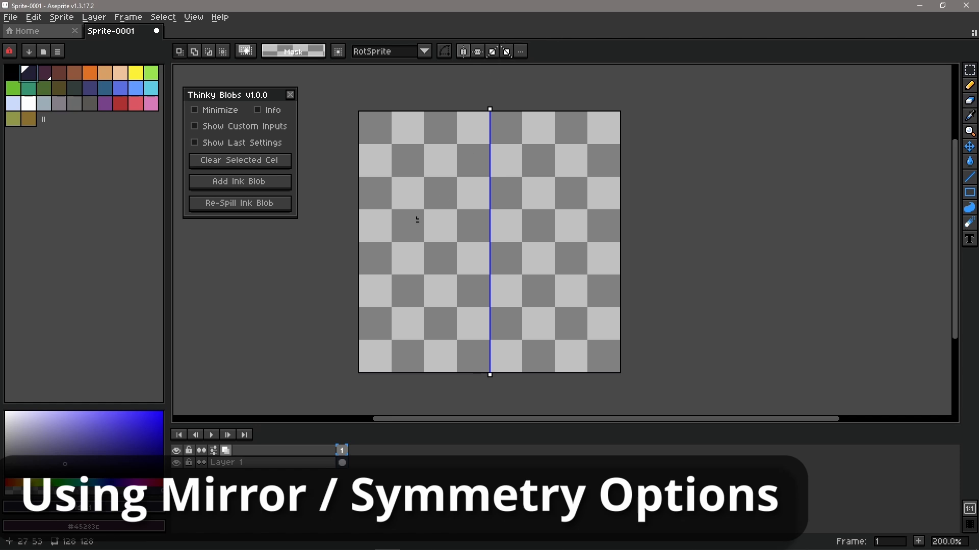
left_click(257, 183)
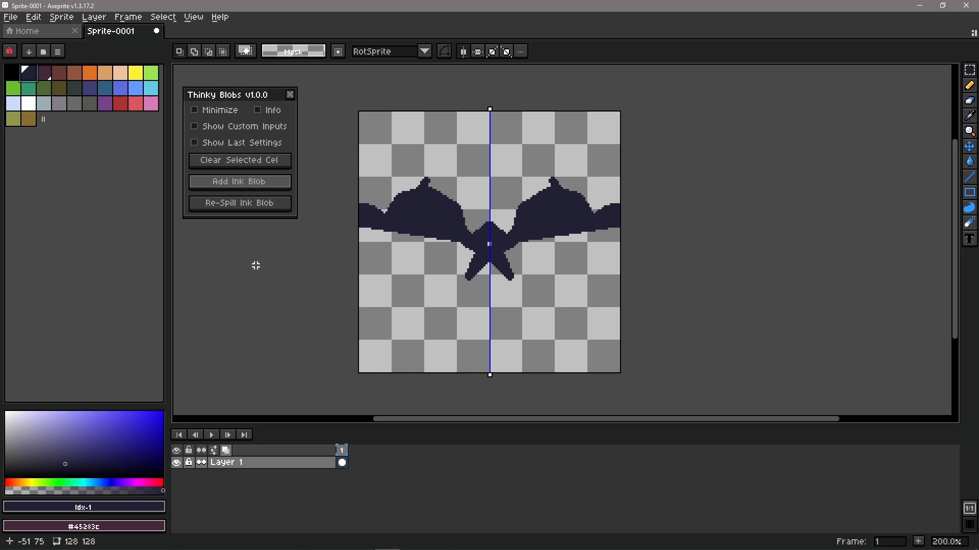
left_click(262, 206)
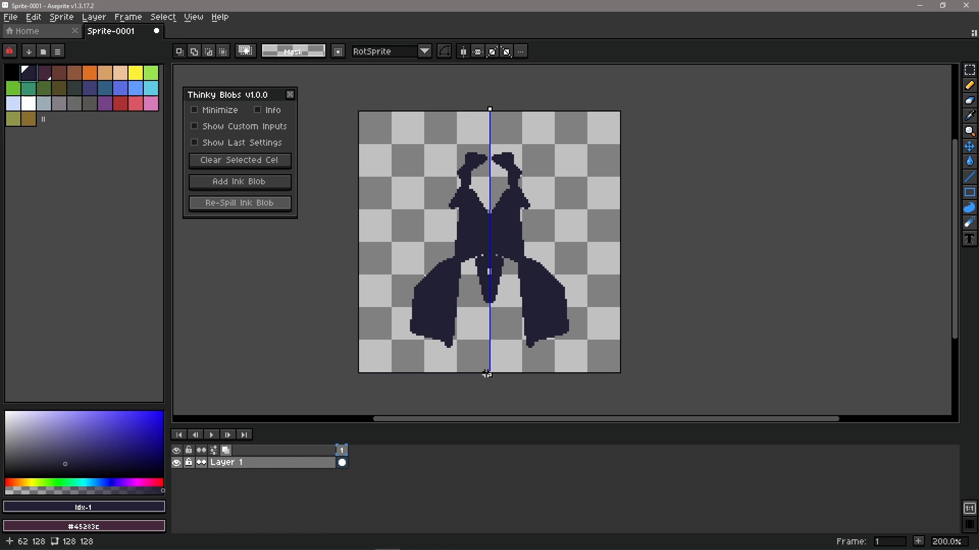
Step: Move the vertical symmetry axis toward the sprite's left side and re-spill the ink blob seven times
mouse_move(487, 374)
left_mouse_down()
mouse_move(422, 377)
mouse_move(460, 386)
mouse_move(419, 388)
left_mouse_up()
left_click(265, 208)
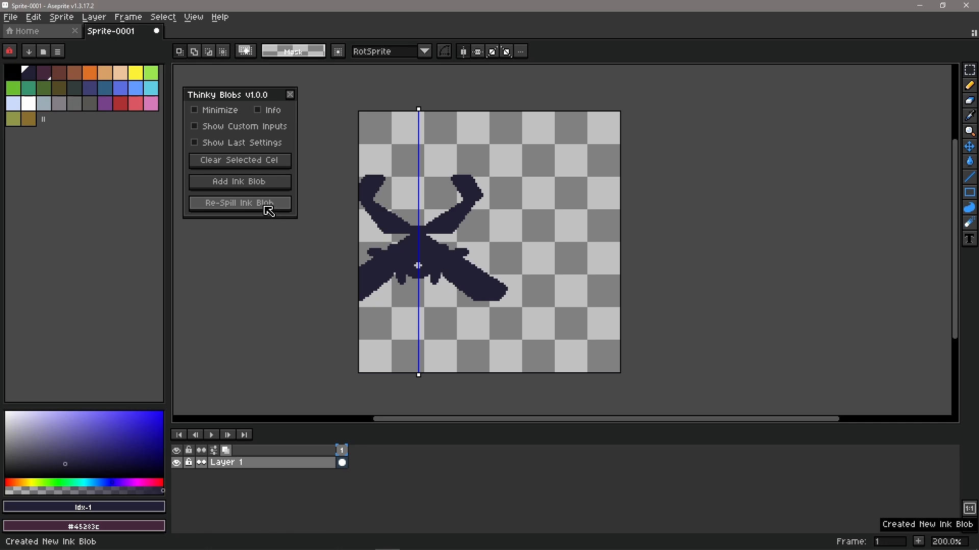
left_click(265, 208)
left_click(265, 207)
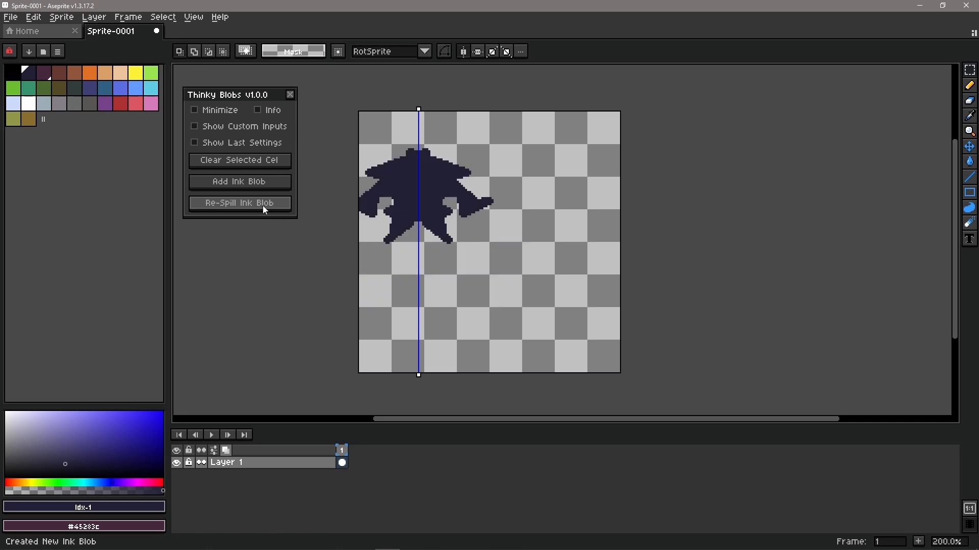
left_click(265, 208)
left_click(265, 208)
left_click(265, 208)
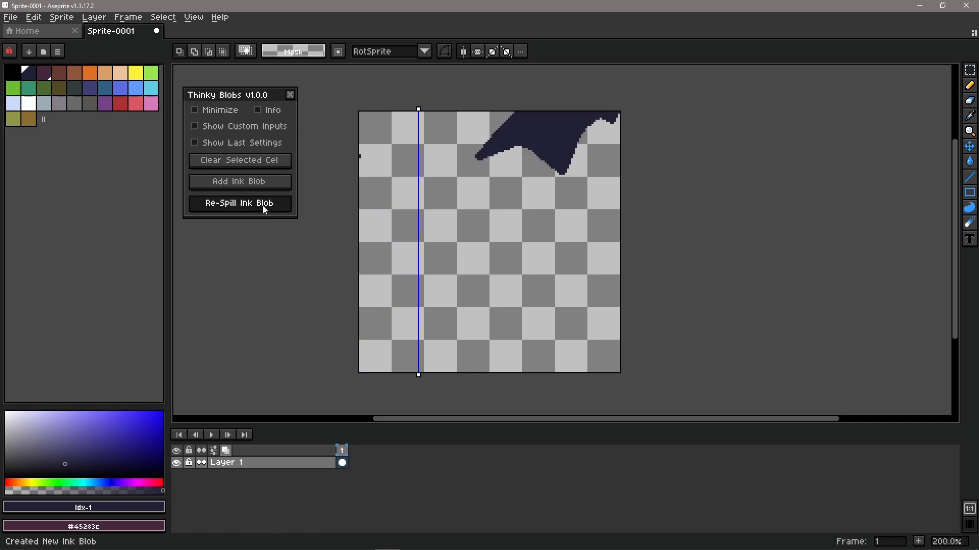
left_click(265, 208)
Step: Turn on the horizontal symmetry axis as well and reset the symmetry to the sprite's center
left_click_drag(418, 376, 501, 380)
left_click(477, 51)
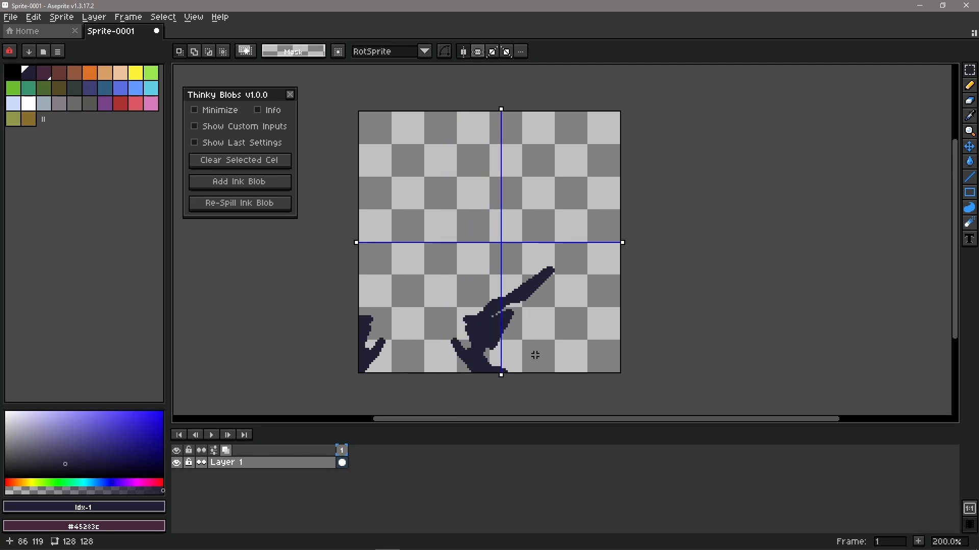
left_click(521, 51)
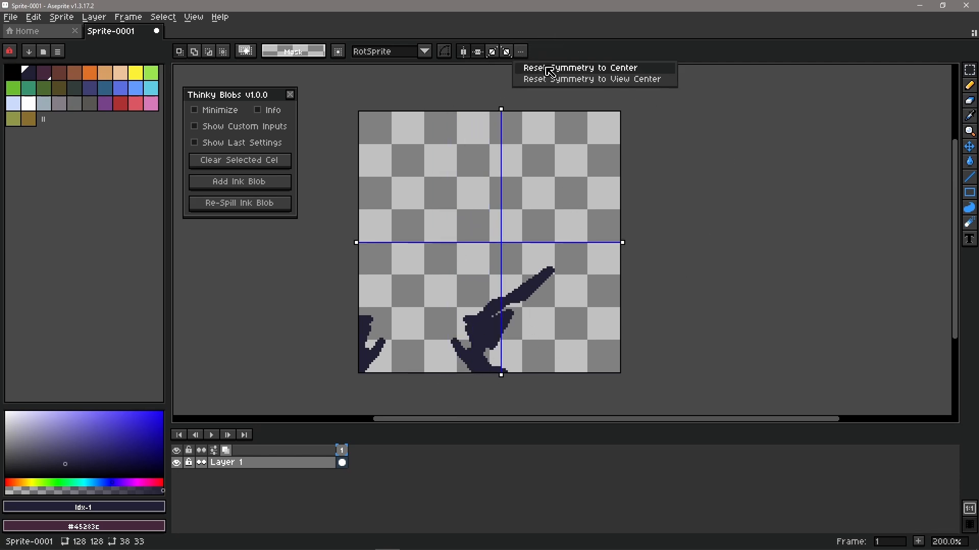
left_click(550, 68)
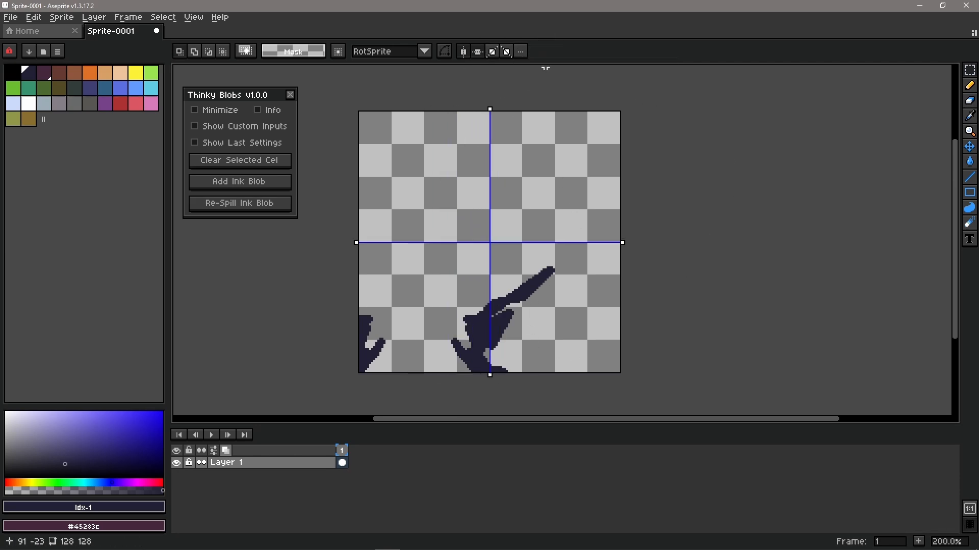
Step: Re-spill the ink blob three times with both centered symmetry axes active
left_click(274, 210)
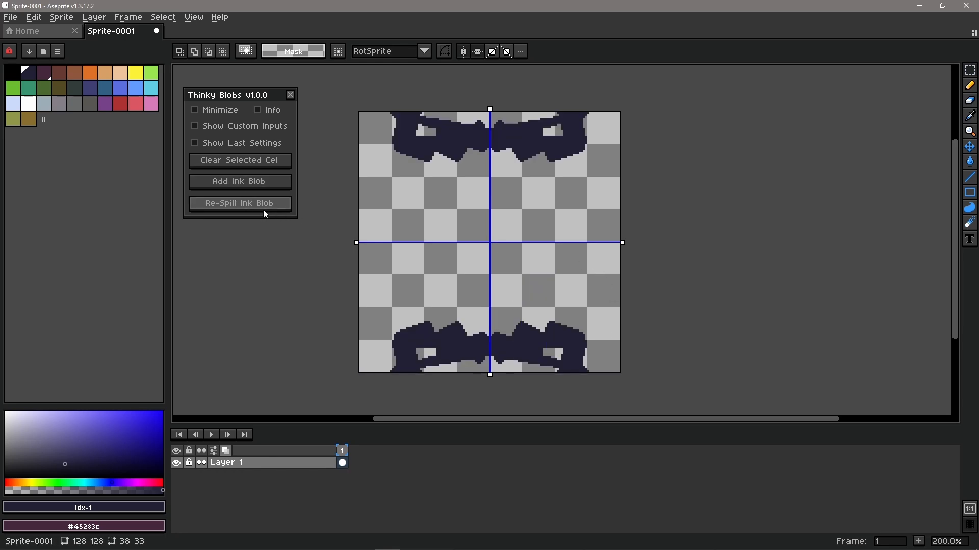
left_click(264, 210)
left_click(266, 207)
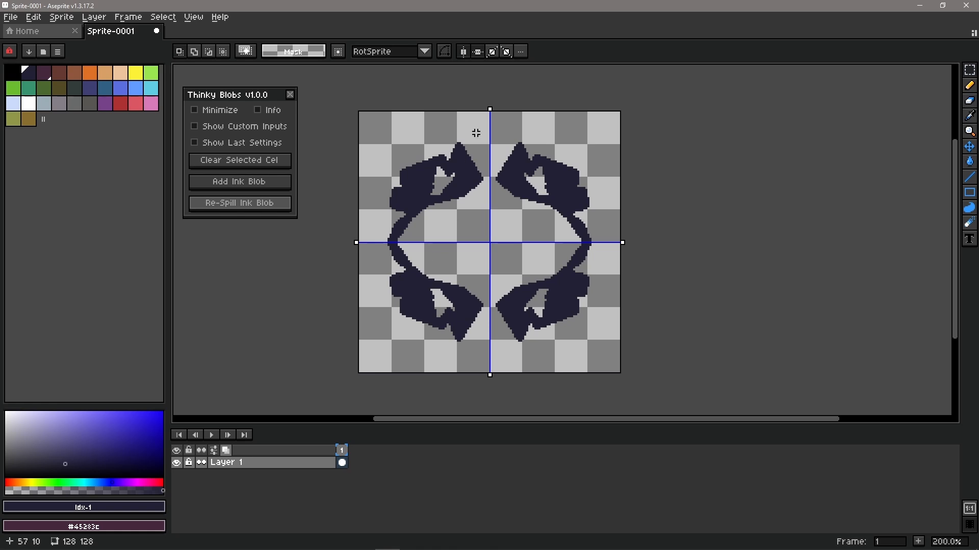
Step: Turn off the horizontal and vertical symmetry axes and turn on both diagonal ones
left_click(481, 53)
left_click(464, 53)
left_click(492, 52)
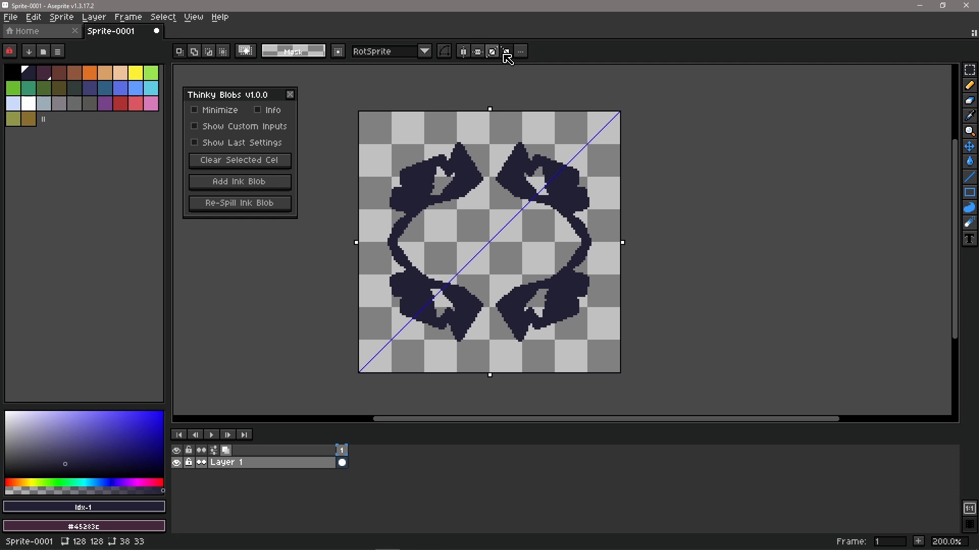
left_click(506, 52)
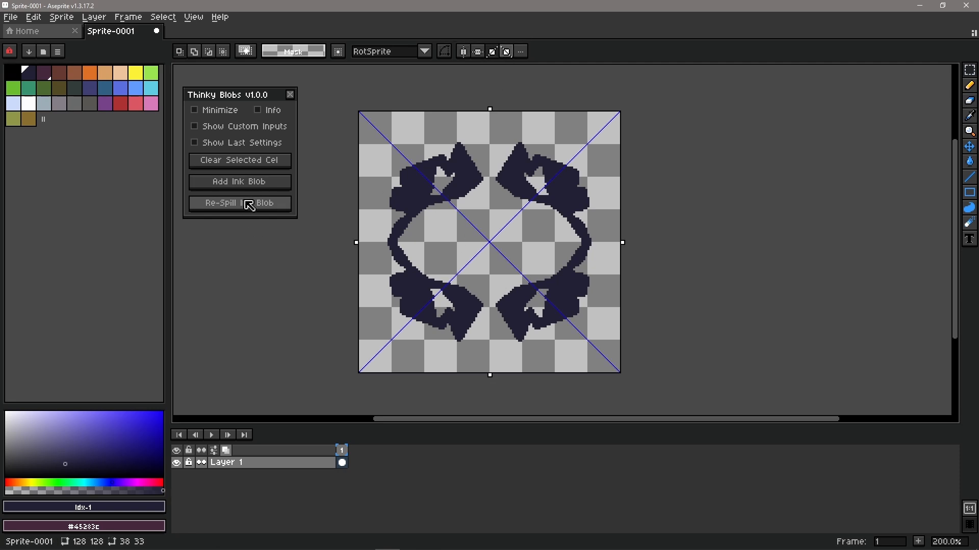
Step: Re-spill the ink blob five times with both diagonal symmetry axes active
left_click(250, 202)
left_click(250, 205)
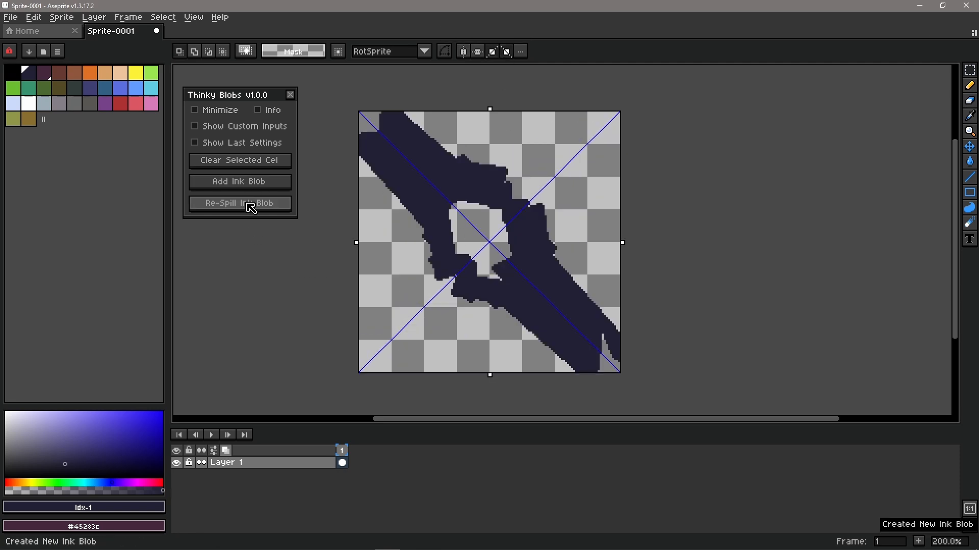
left_click(250, 204)
left_click(249, 204)
left_click(250, 204)
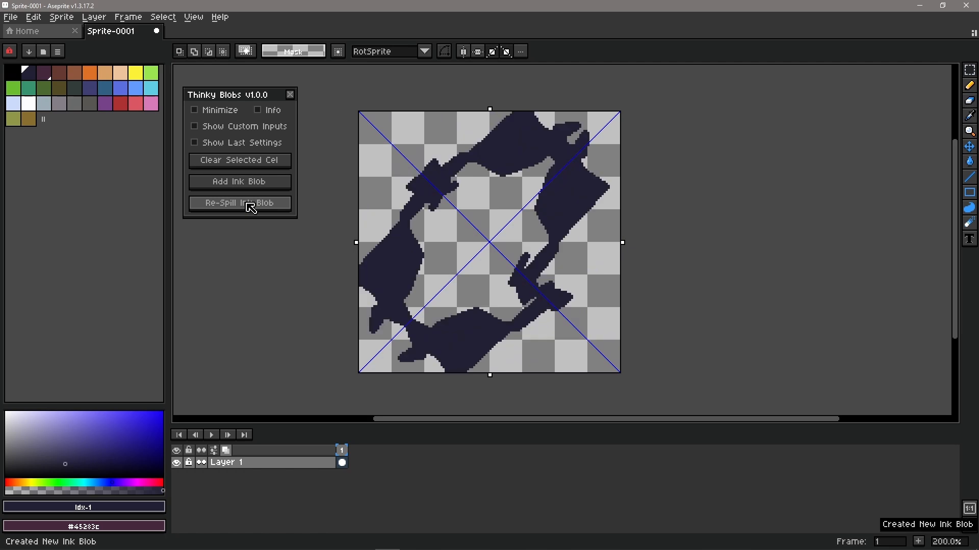
Step: Turn off both diagonal symmetry axes and undo the ink blobs until the cel is empty
left_click(493, 55)
left_click(505, 53)
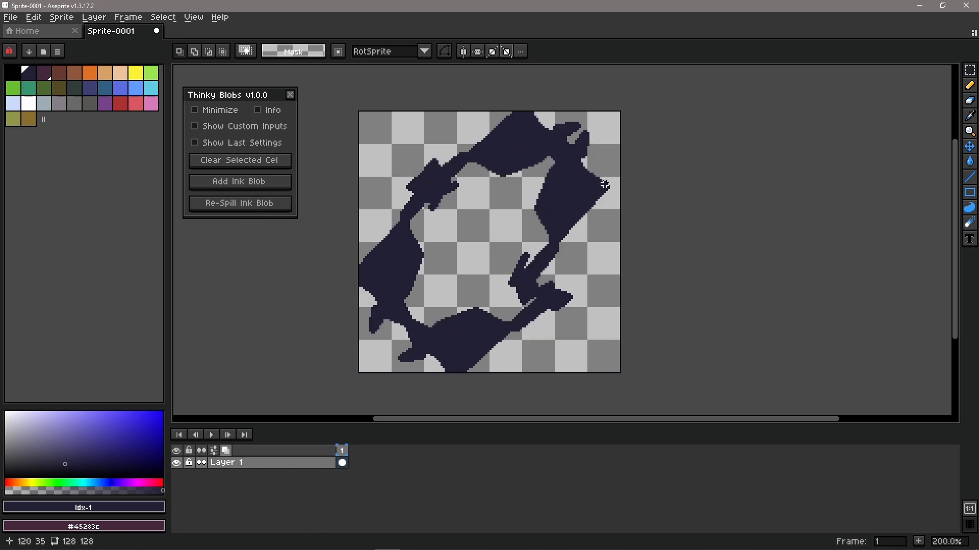
key("ctrl+z")
Step: Draw a small cylinder with the 20 px pencil: a short vertical grey-blue stroke topped by a white circle
left_click(968, 87)
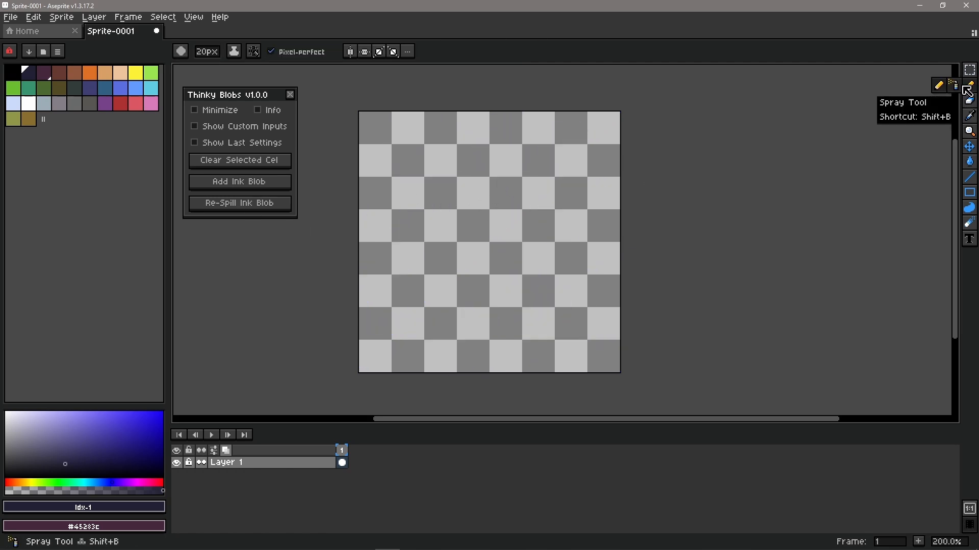
left_click(28, 103)
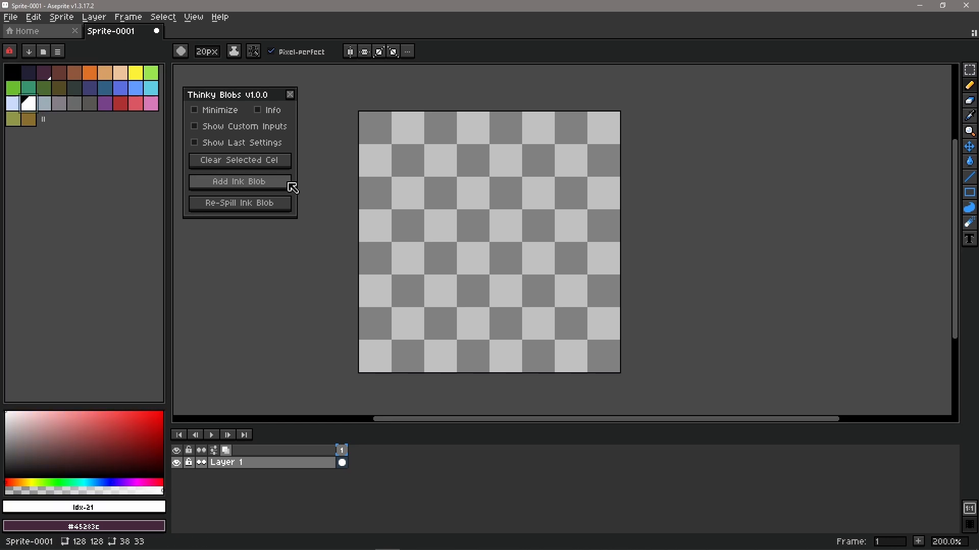
left_click(45, 104)
left_click_drag(437, 276, 437, 257)
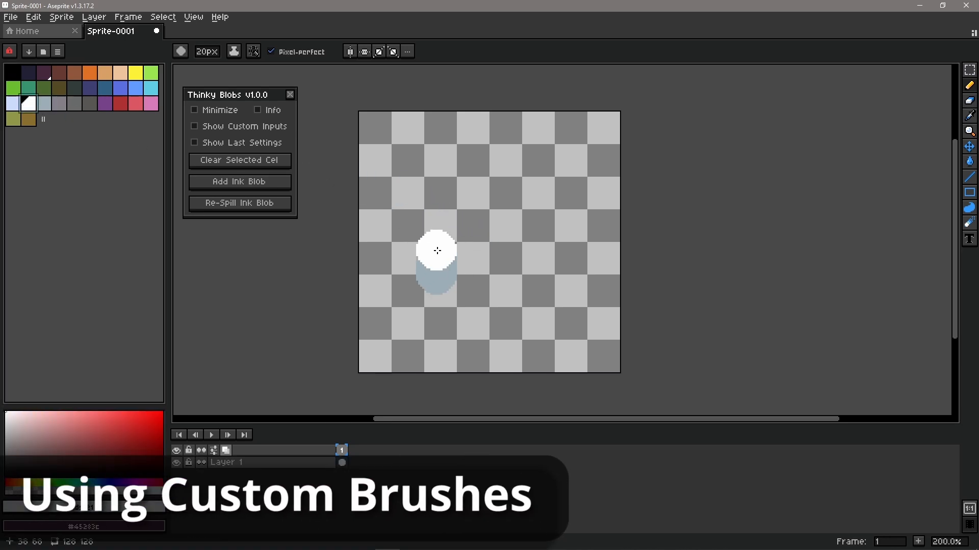
left_click(437, 252)
Step: Select an area of about 37 by 43 px around the cylinder and turn it into a custom brush
key("w")
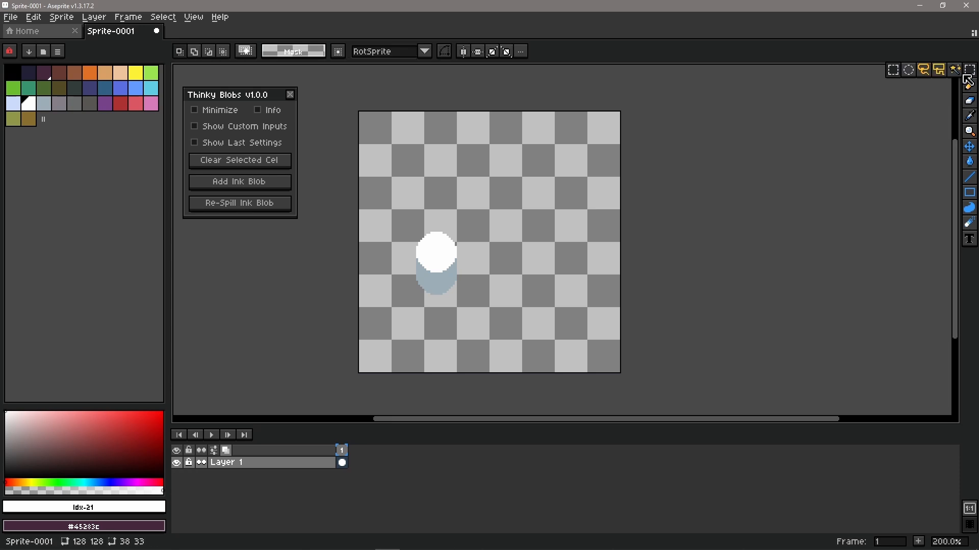
key("m")
left_click_drag(399, 215, 477, 306)
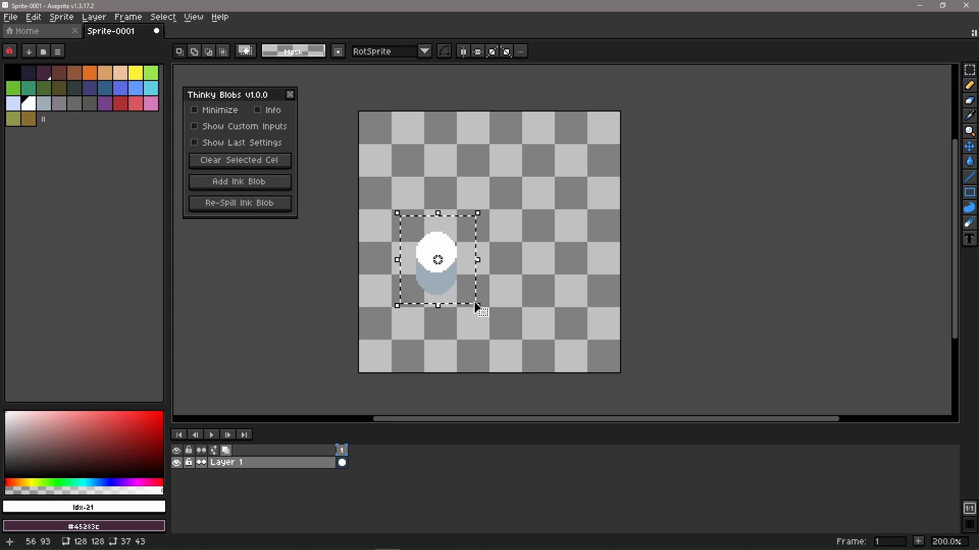
key("ctrl+b")
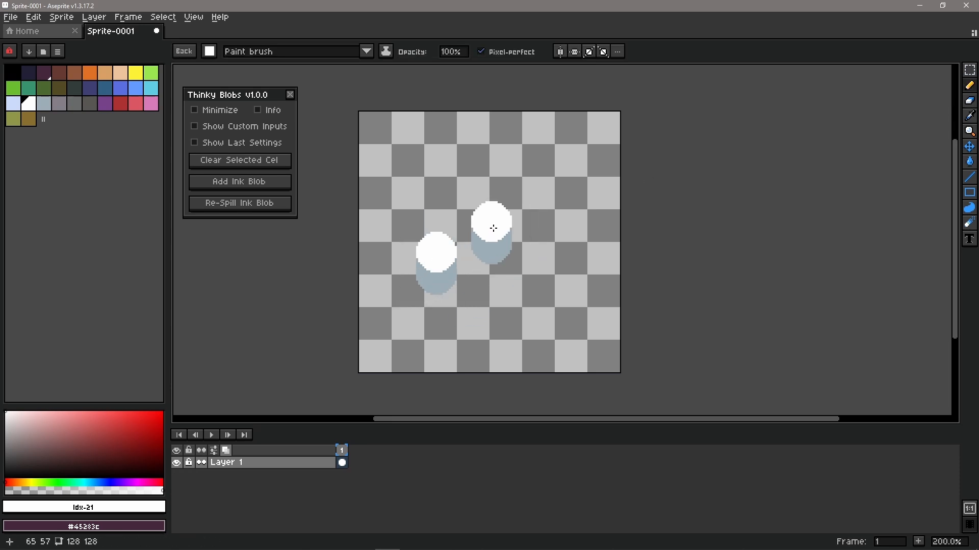
Step: Paint freehand test strokes with the custom cylinder brush and undo them together with the original cylinder drawing
mouse_move(502, 222)
left_mouse_down()
mouse_move(534, 198)
mouse_move(536, 209)
mouse_move(523, 209)
mouse_move(567, 217)
mouse_move(525, 203)
mouse_move(438, 204)
mouse_move(462, 216)
mouse_move(573, 199)
mouse_move(545, 194)
mouse_move(421, 216)
mouse_move(544, 208)
mouse_move(567, 221)
mouse_move(572, 208)
mouse_move(516, 219)
left_mouse_up()
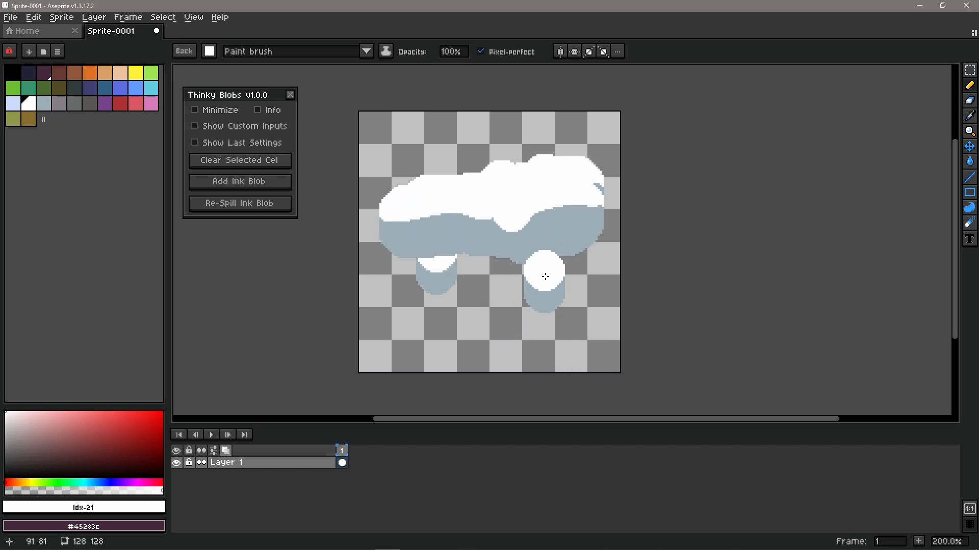
key("ctrl+z")
key("ctrl+z")
key("ctrl+z")
key("ctrl+z")
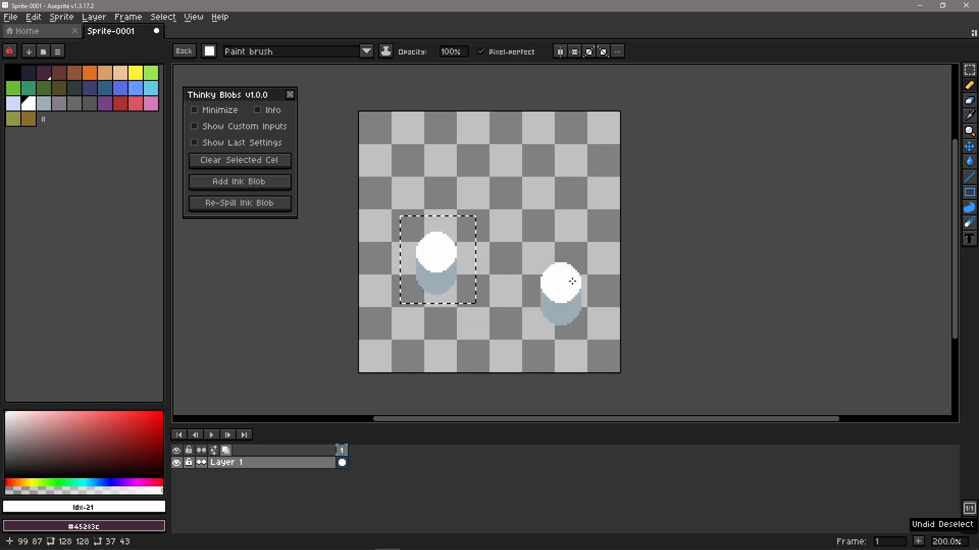
key("ctrl+z")
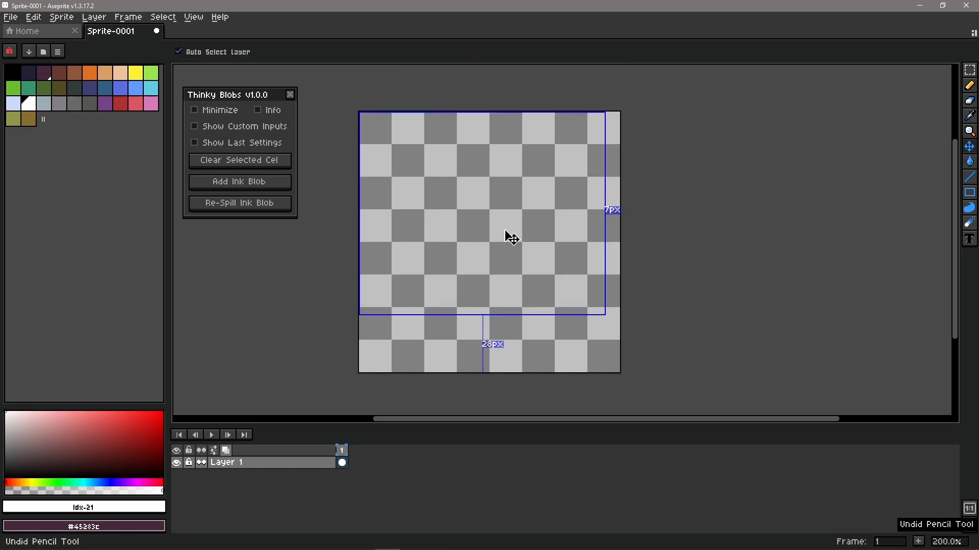
mouse_move(507, 234)
left_mouse_down()
mouse_move(515, 189)
mouse_move(554, 181)
mouse_move(375, 179)
mouse_move(586, 166)
left_mouse_up()
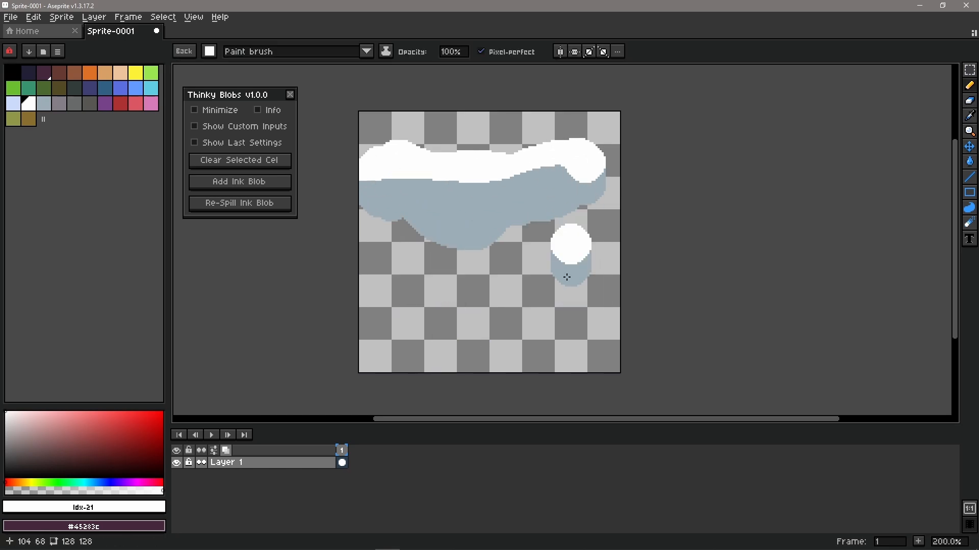
key("ctrl+z")
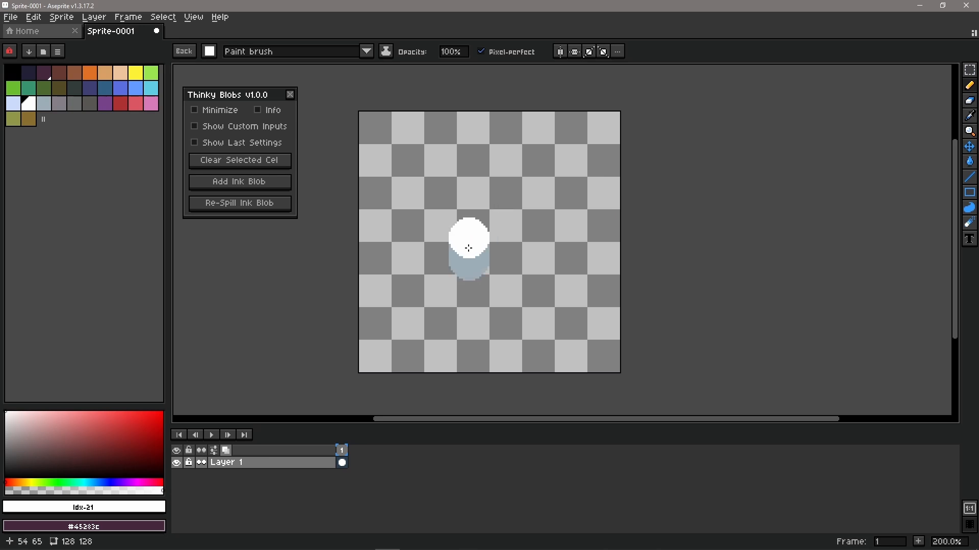
Step: Add a random ink blob with the custom cylinder brush and re-spill it four times
left_click(249, 184)
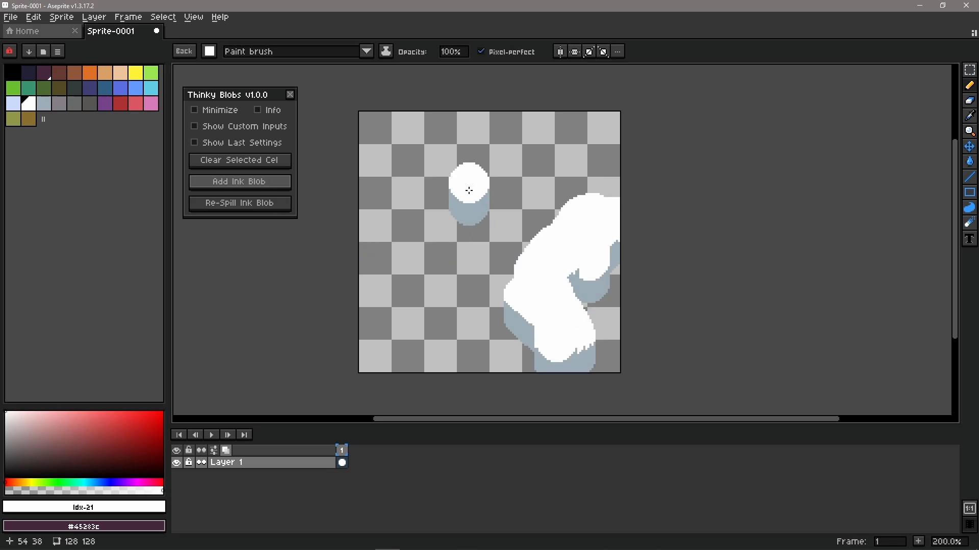
left_click(274, 204)
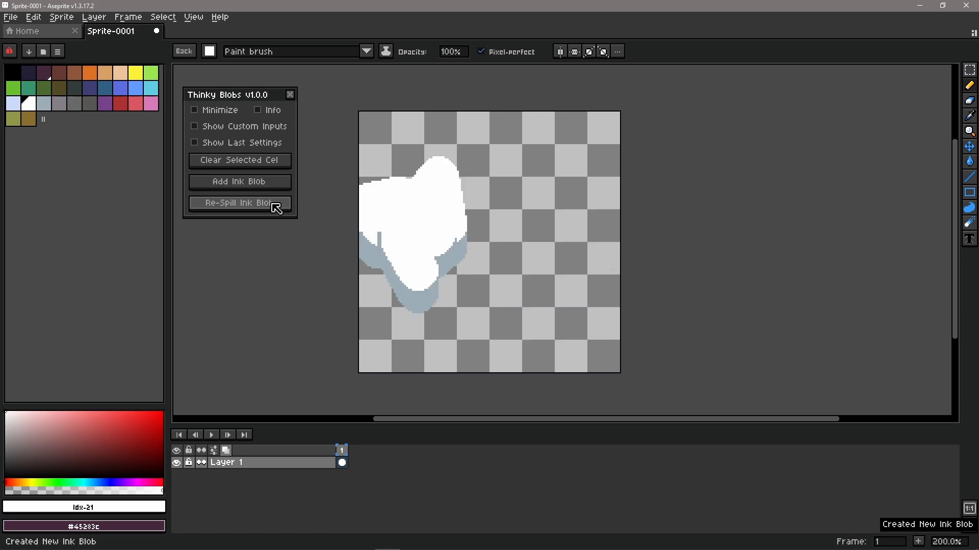
left_click(276, 204)
left_click(276, 204)
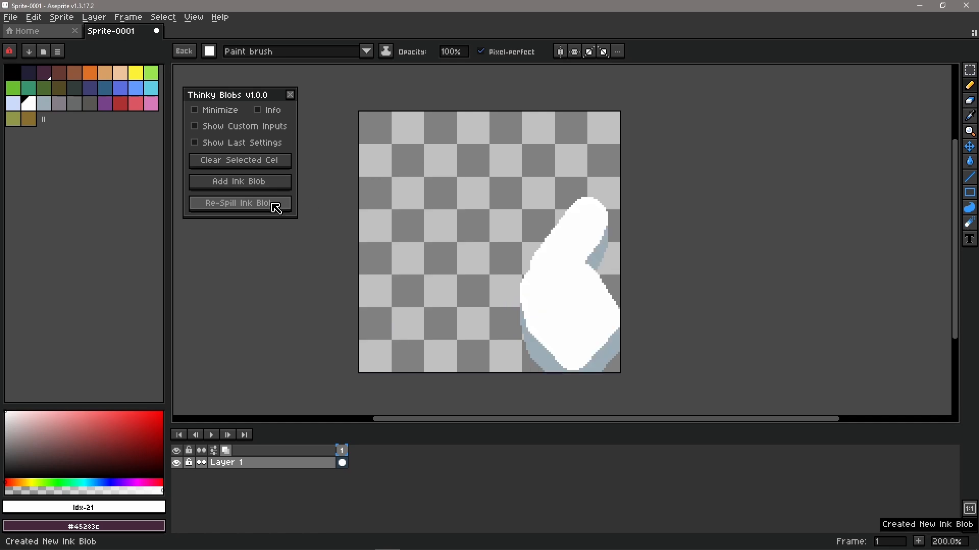
left_click(276, 204)
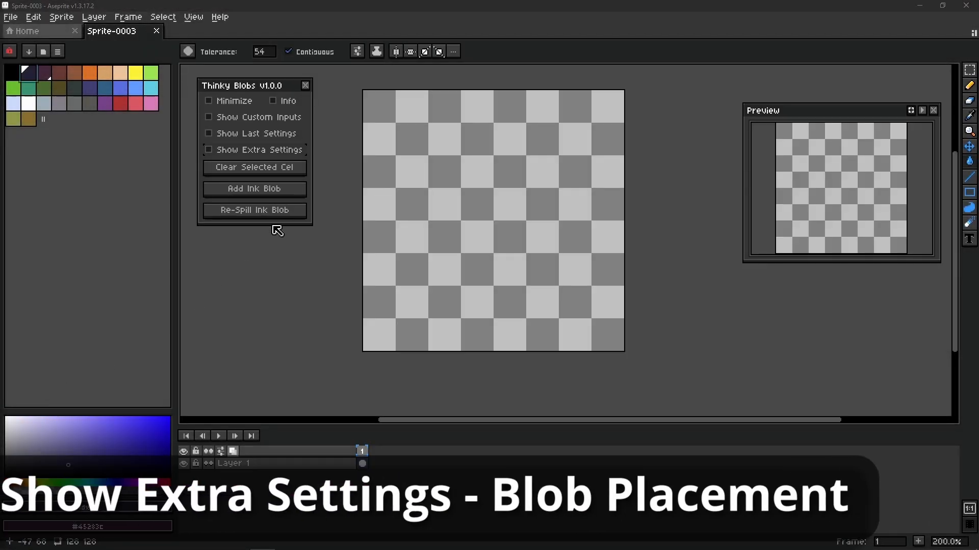
Step: Show the extra settings of Thinky Blobs and select Layer 1's cel in frame 1
left_click(299, 152)
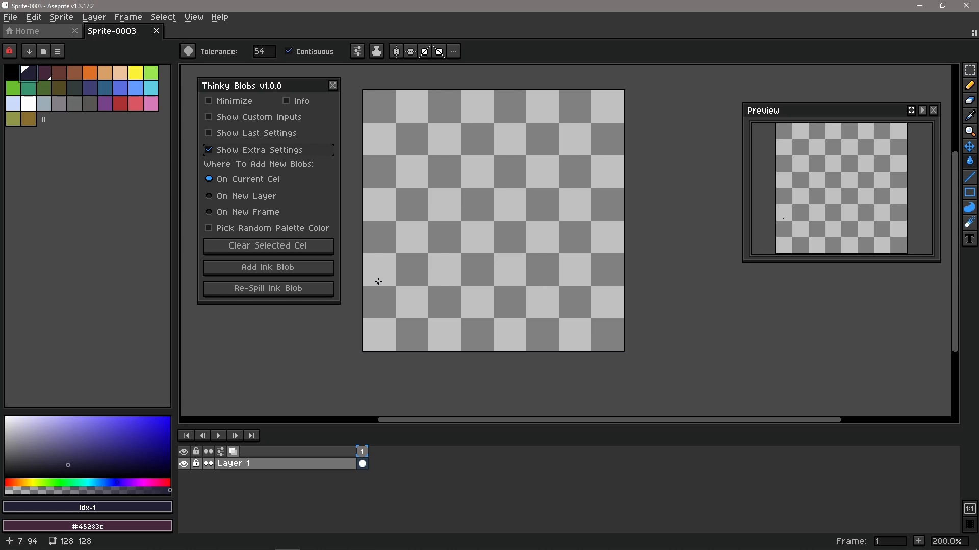
left_click(274, 151)
left_click(266, 151)
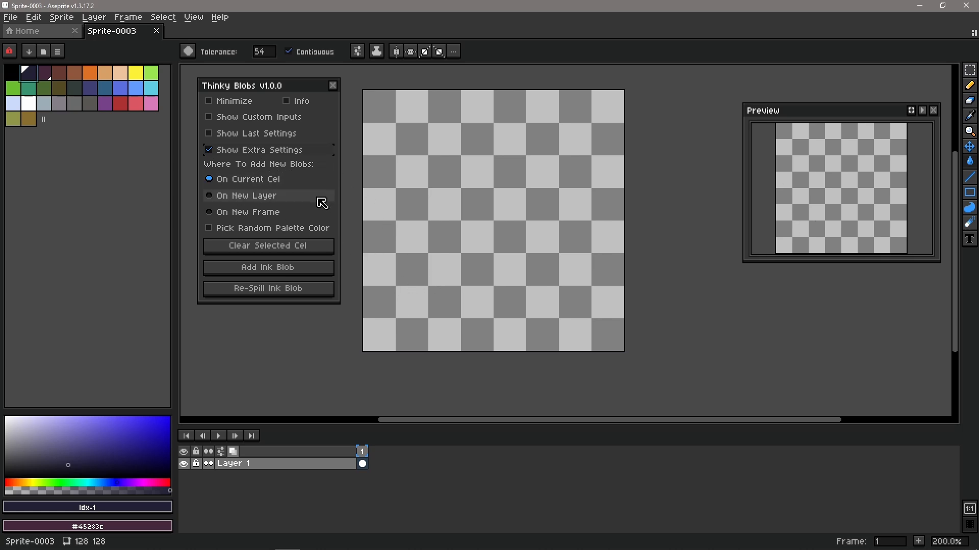
left_click(364, 466)
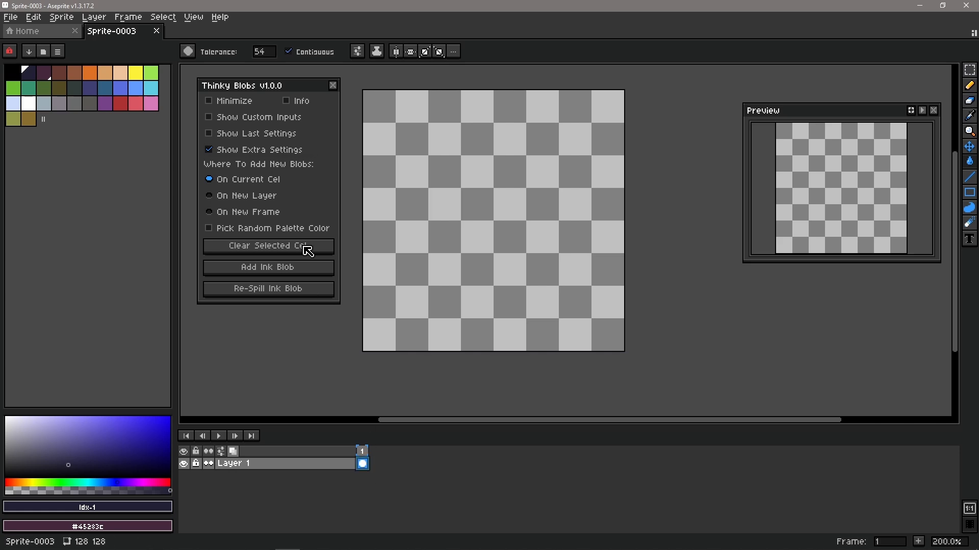
Step: Add a dark ink blob on the current cel of Layer 1 and re-spill it seven times
left_click(267, 274)
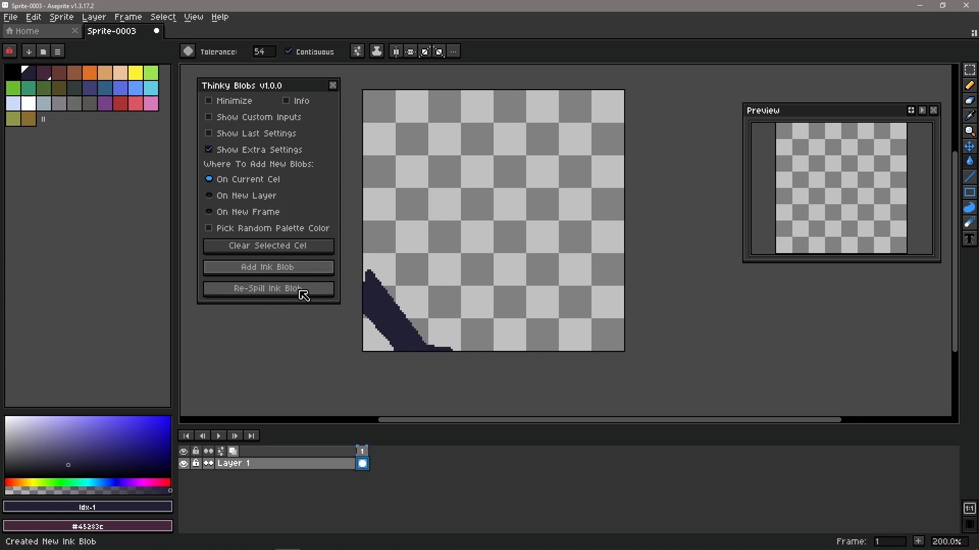
left_click(301, 289)
left_click(303, 291)
left_click(304, 293)
left_click(303, 293)
scroll(430, 483, "up", 3)
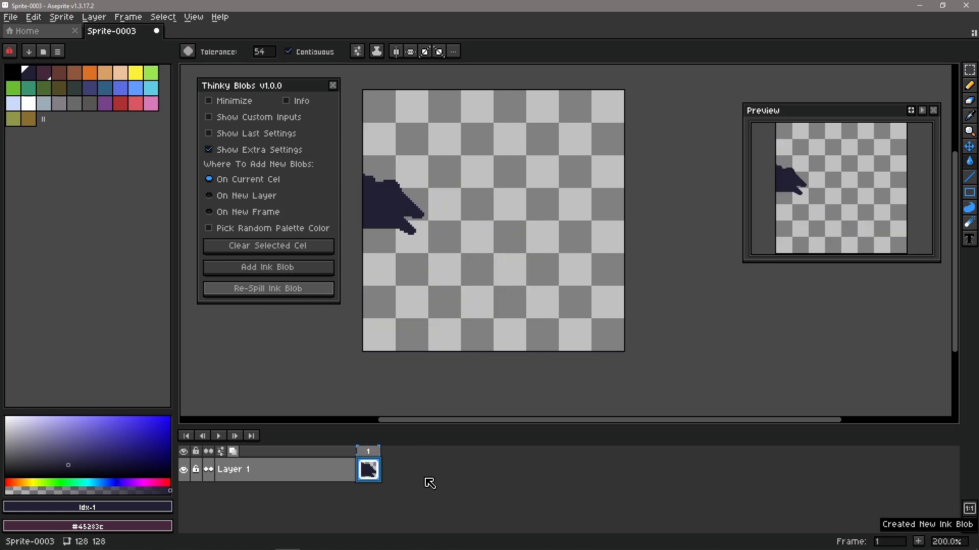
left_click(319, 290)
left_click(319, 296)
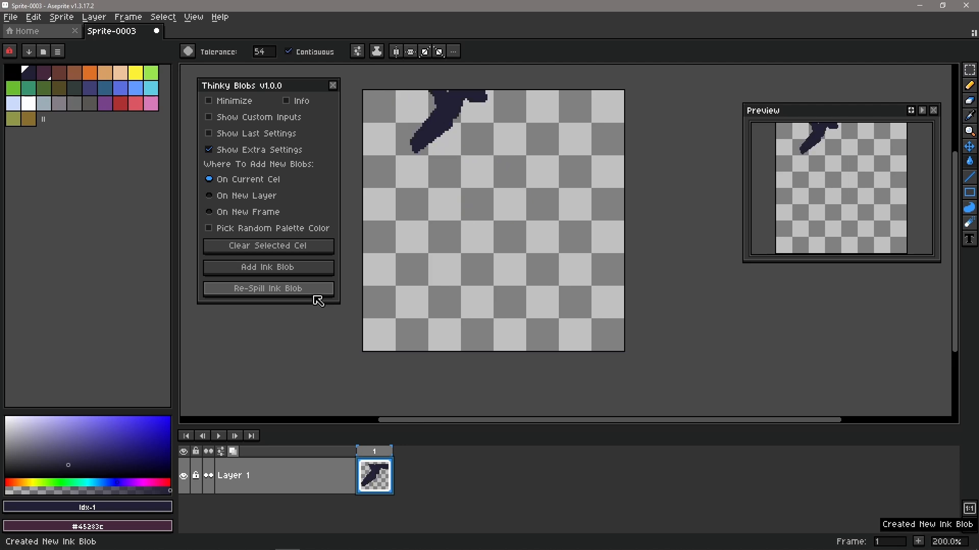
left_click(319, 296)
Step: Set new blobs to be placed on a new layer and add four ink blobs
left_click(249, 196)
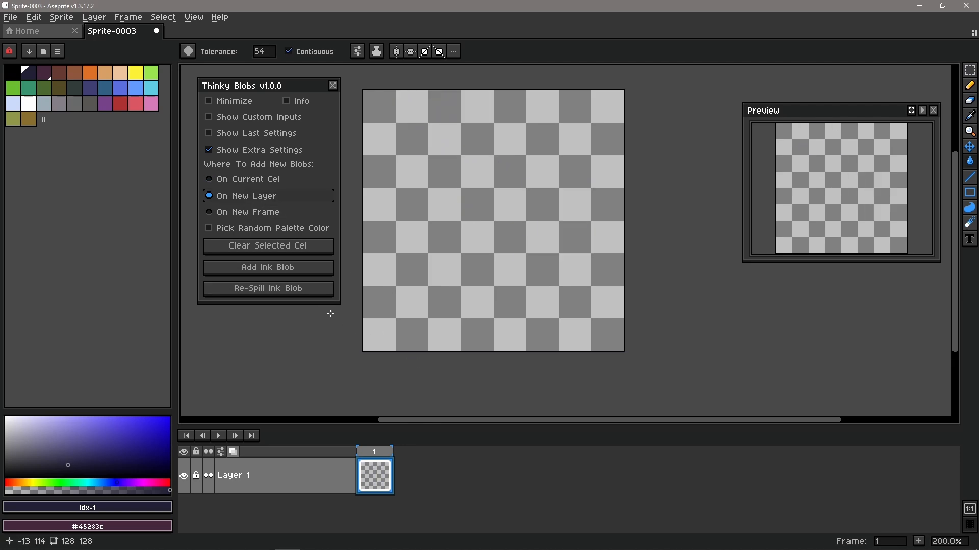
left_click(309, 274)
left_click(310, 274)
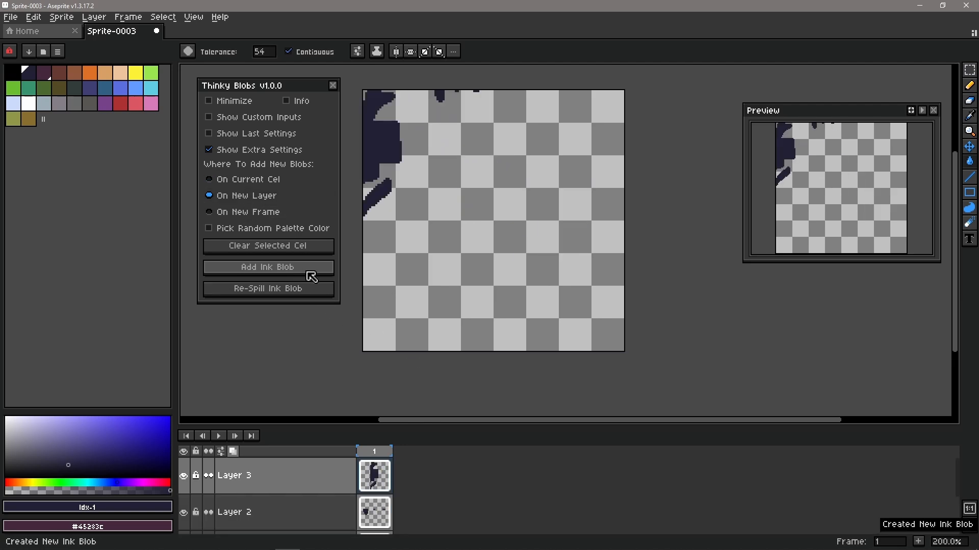
left_click(309, 274)
left_click(310, 275)
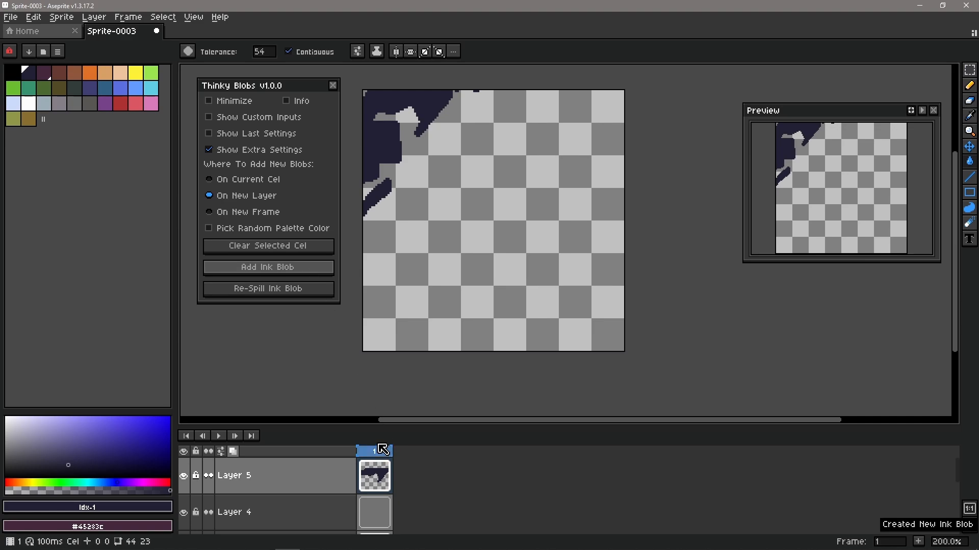
Step: Enlarge the timeline and examine the blob cels on Layers 2 to 5
left_click_drag(362, 427, 360, 301)
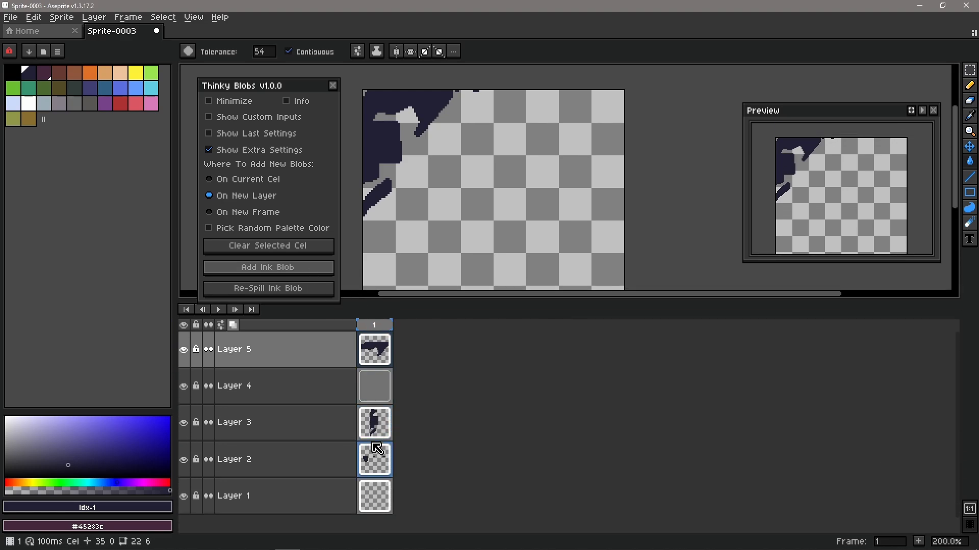
left_click(382, 378)
left_click(386, 426)
left_click(386, 456)
left_click(383, 432)
left_click(379, 397)
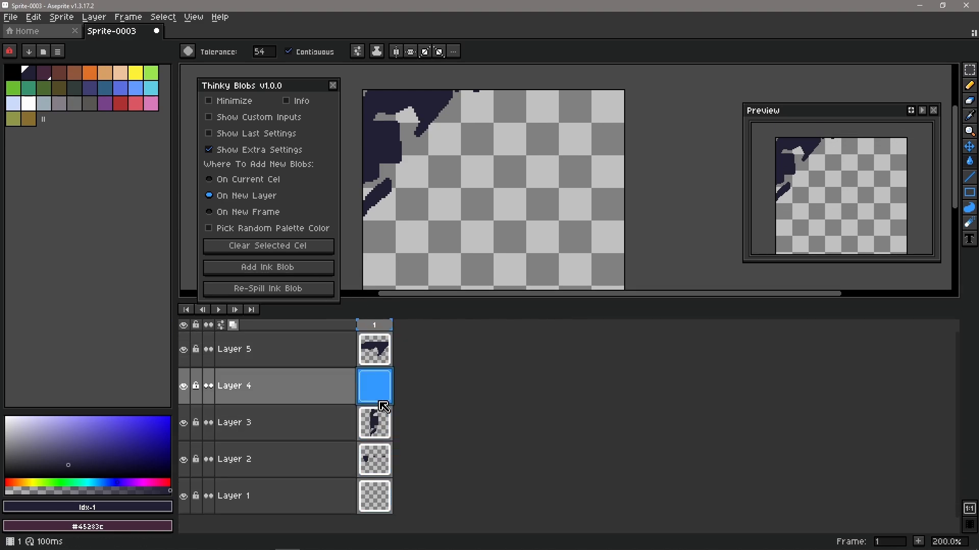
left_click(378, 361)
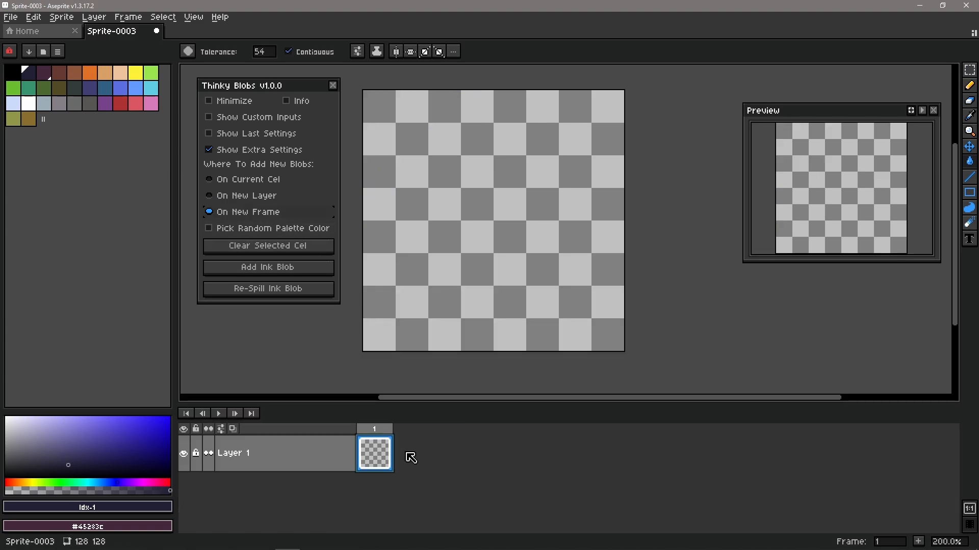
Step: Add seven ink blobs, each on its own new frame of Layer 1
left_click(286, 272)
left_click(285, 272)
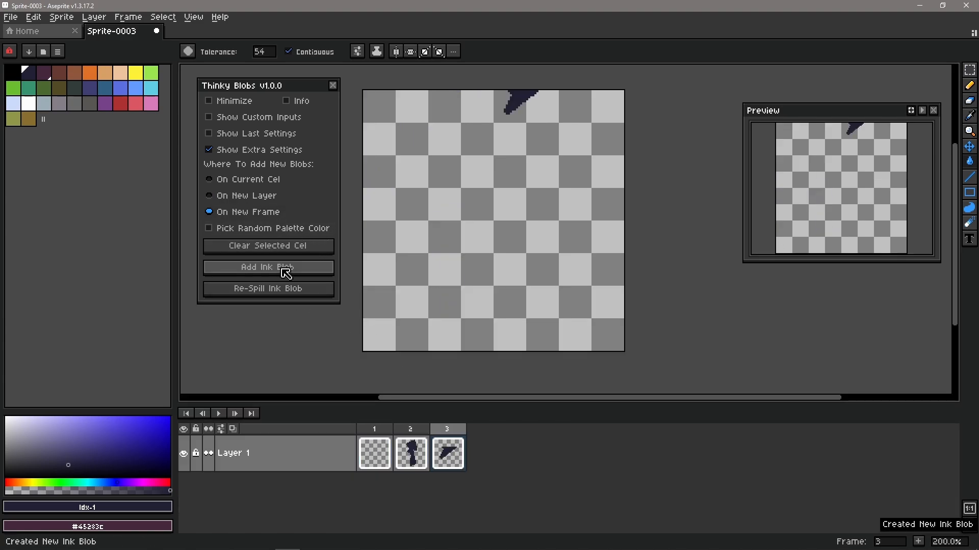
left_click(286, 272)
left_click(285, 272)
left_click(285, 272)
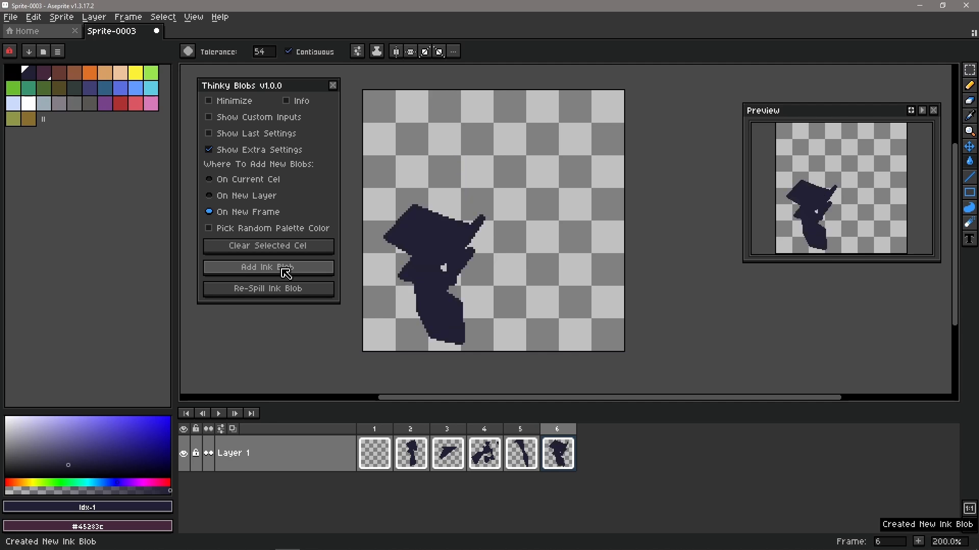
left_click(286, 272)
left_click(286, 272)
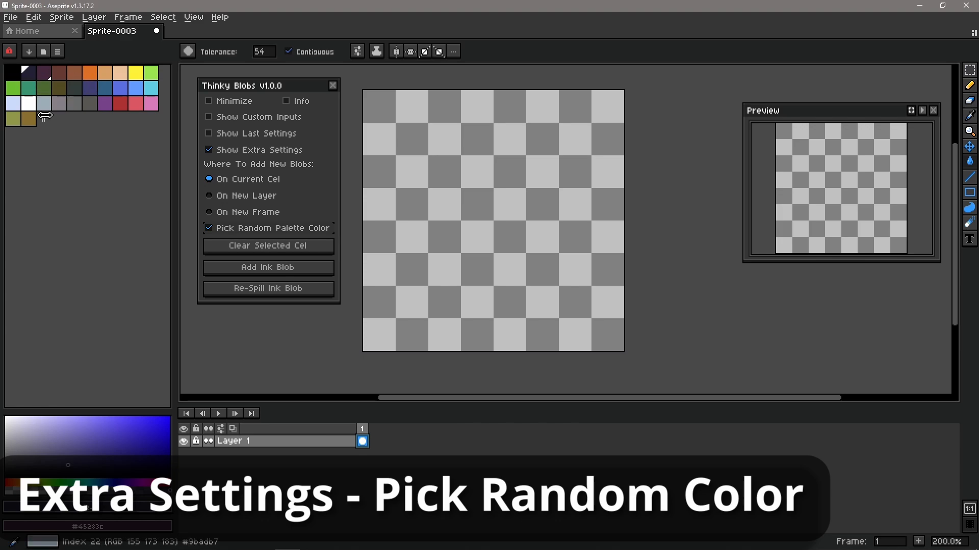
Step: Add an ink blob in a random palette colour on the current cel and re-spill it repeatedly for different colours and shapes
left_click(299, 269)
left_click(291, 295)
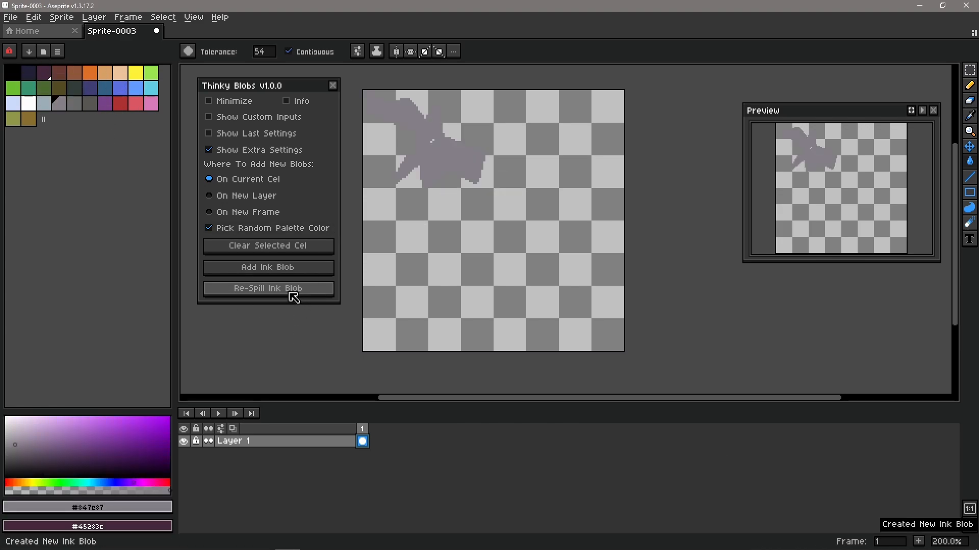
left_click(293, 297)
left_click(294, 297)
left_click(300, 299)
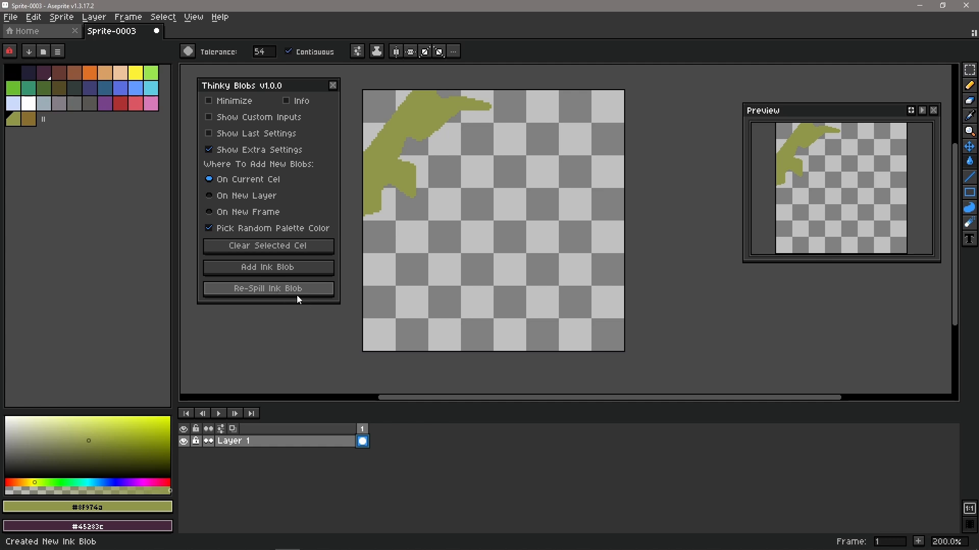
left_click(300, 300)
left_click(296, 295)
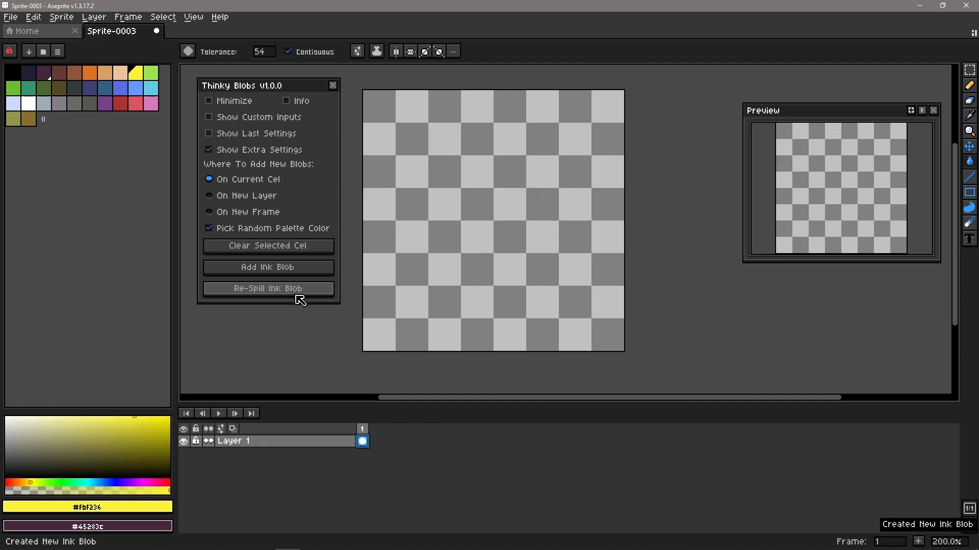
left_click(296, 296)
left_click(296, 296)
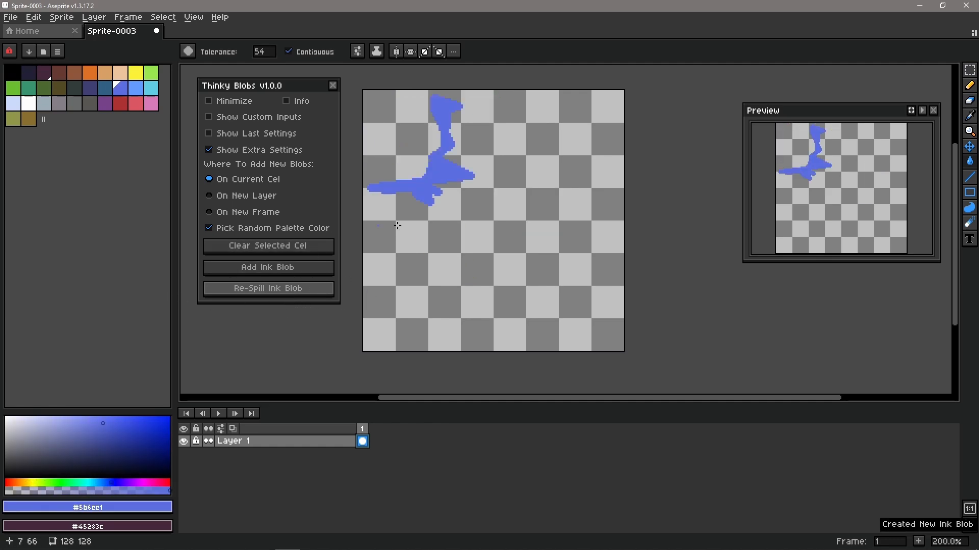
Step: Turn off the random palette colour, add a second blob in the current blue and re-spill it several times
left_click(265, 228)
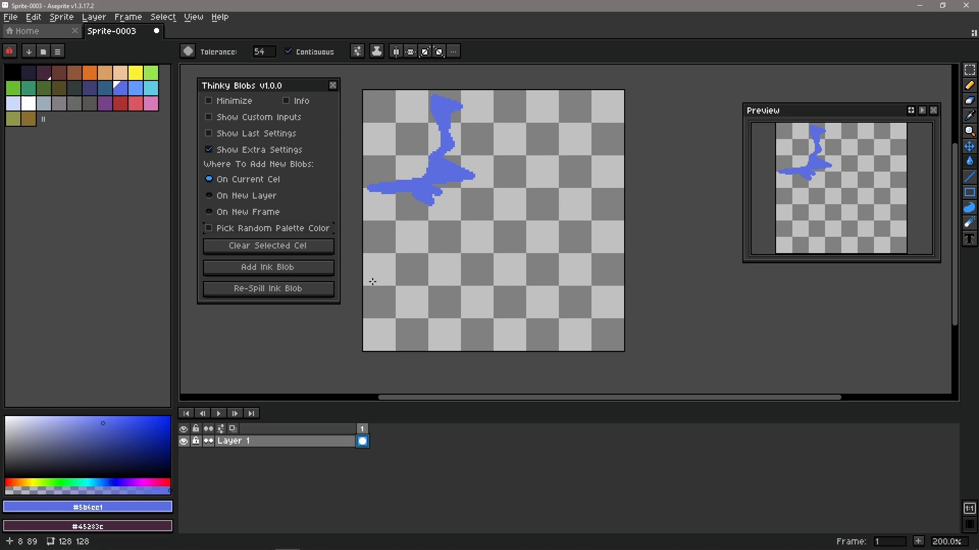
left_click(301, 274)
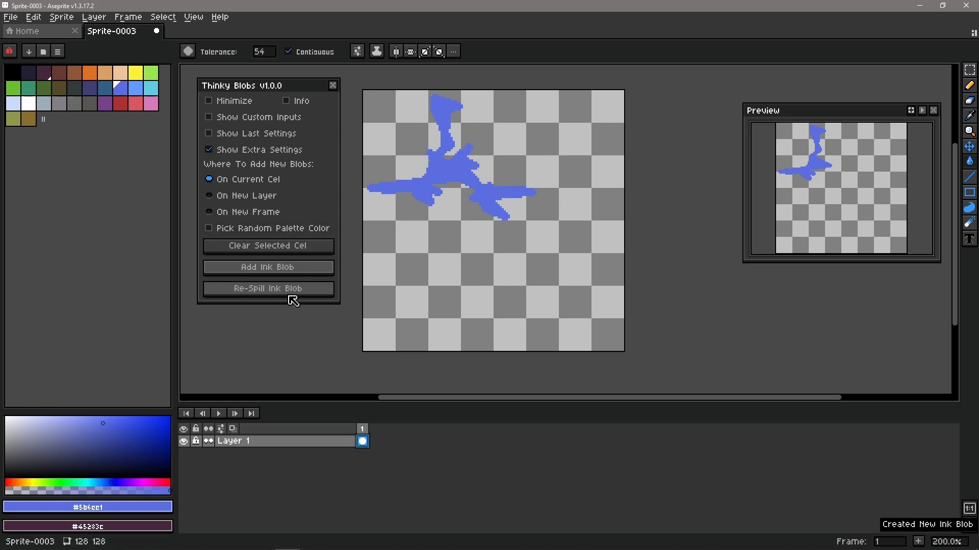
left_click(289, 296)
left_click(289, 296)
left_click(289, 296)
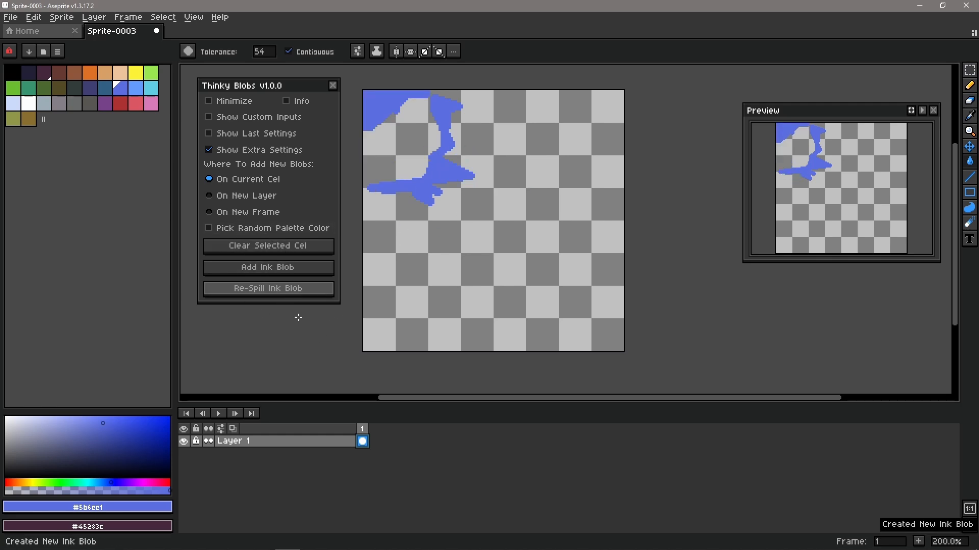
left_click(299, 295)
left_click(301, 297)
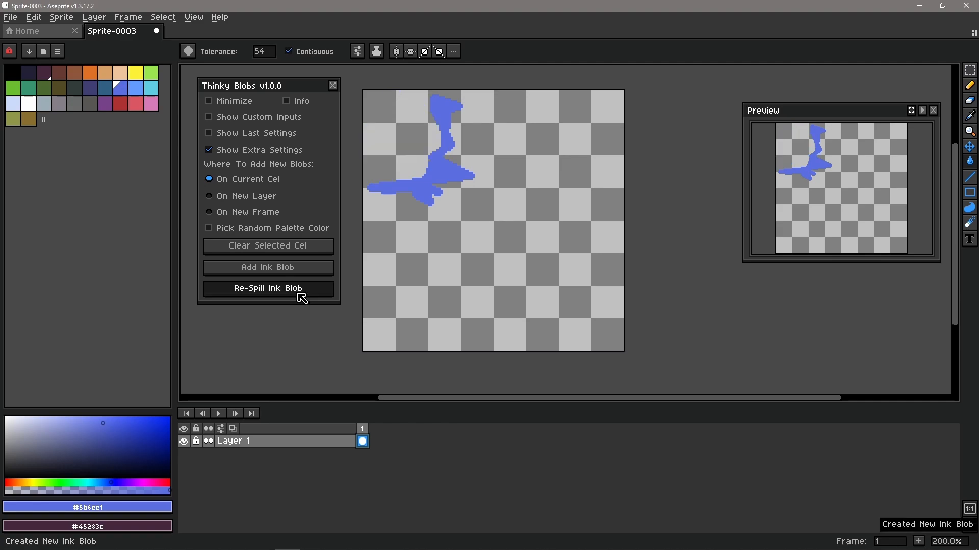
left_click(299, 294)
Step: Add a third blue ink blob on the same cel and re-spill it three times
left_click(298, 272)
left_click(297, 288)
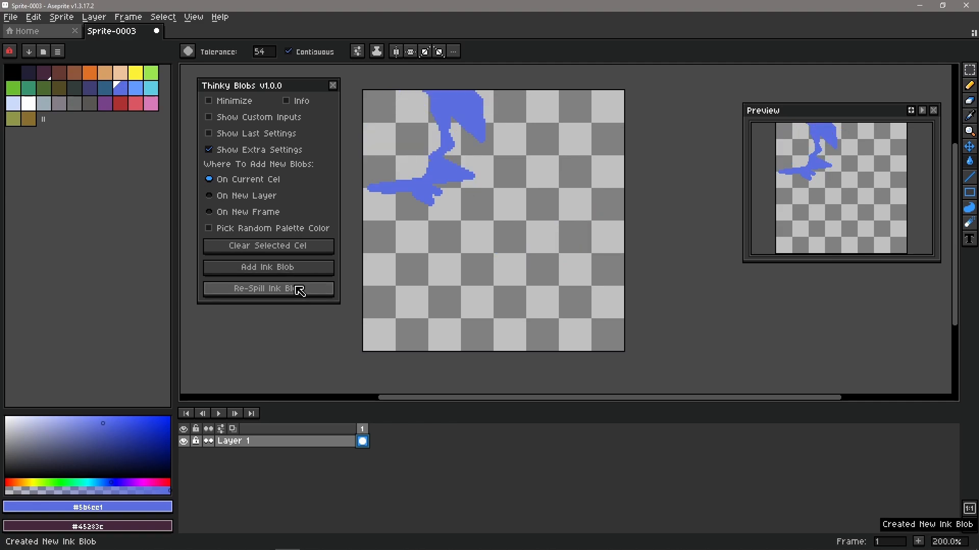
left_click(299, 291)
left_click(300, 293)
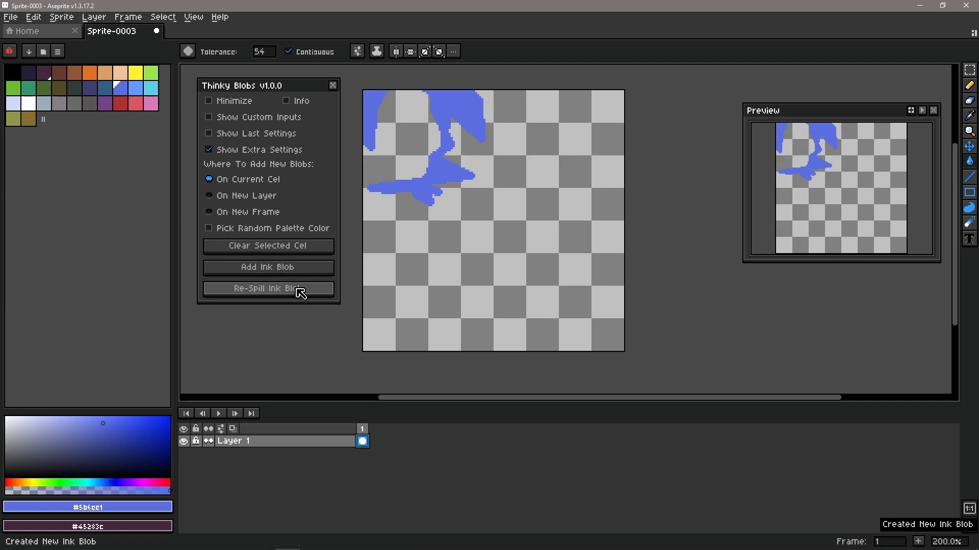
Step: Hide the extra settings with random palette colour left off, and clear the selected cel
left_click(282, 235)
left_click(279, 234)
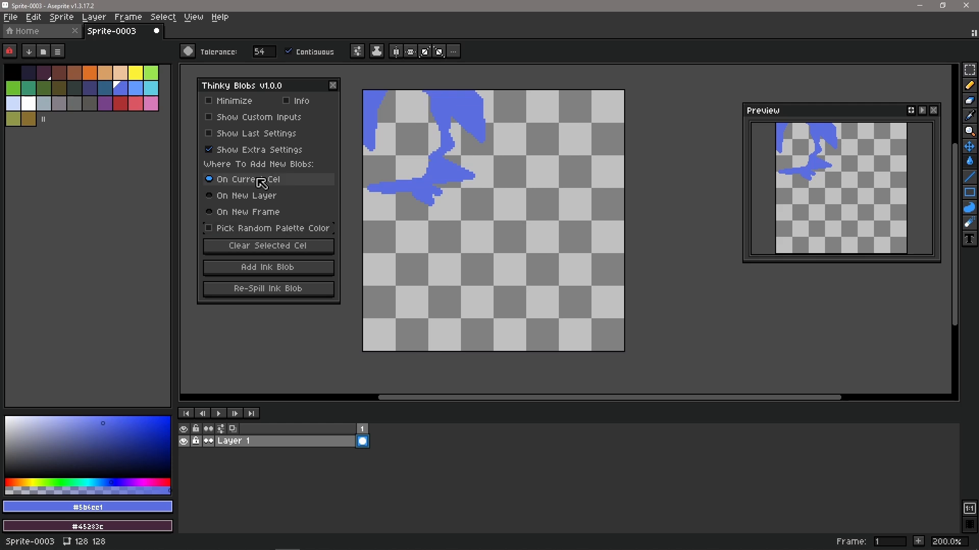
left_click(250, 153)
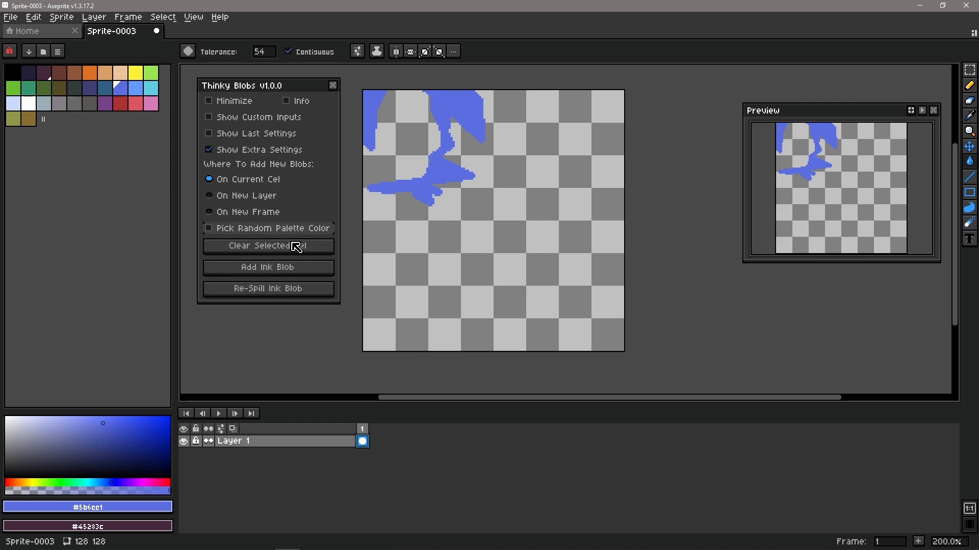
left_click(278, 245)
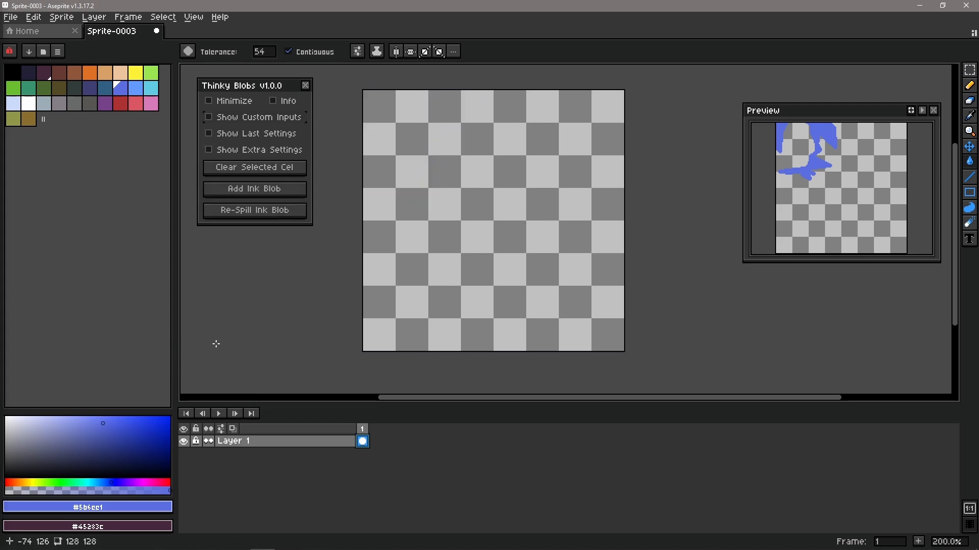
Step: Show the custom inputs, enable the custom seed and open its value for editing
left_click(262, 118)
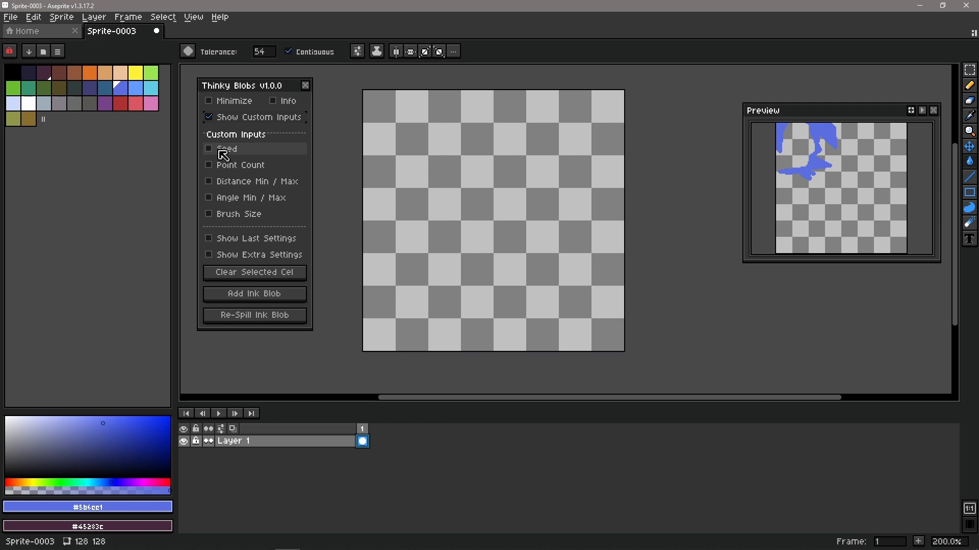
left_click(269, 149)
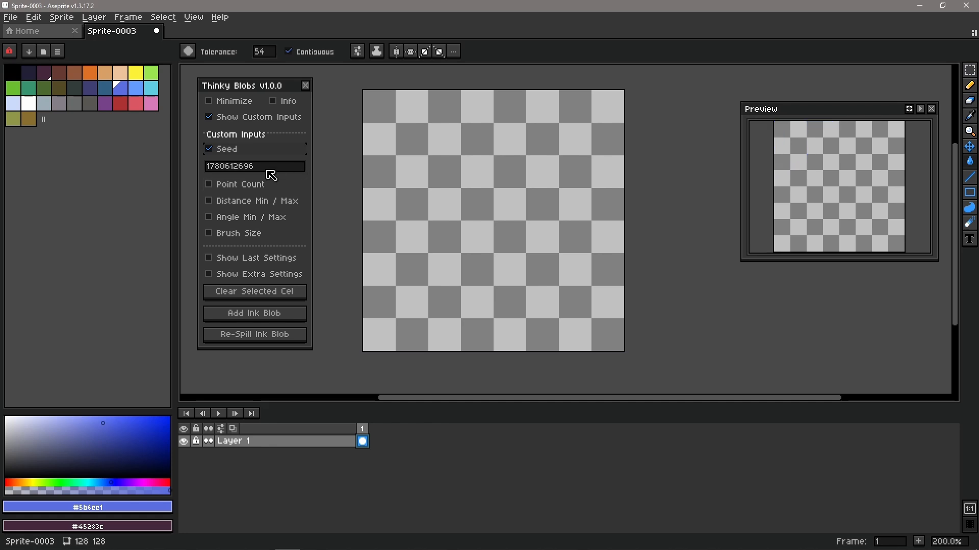
left_click(274, 170)
left_click(256, 166)
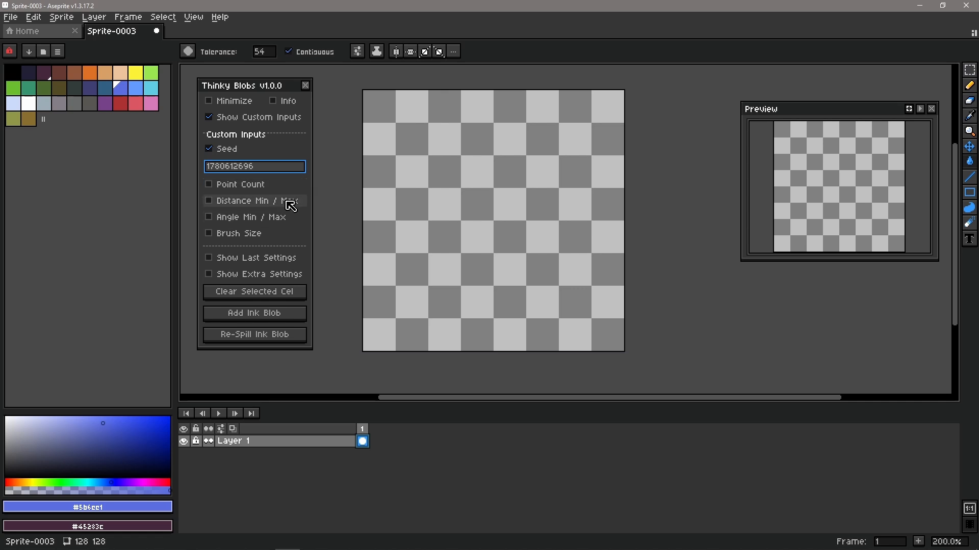
Step: Close and reopen the Thinky Blobs dialog, show the custom inputs and enable the custom seed
left_click_drag(266, 172, 195, 176)
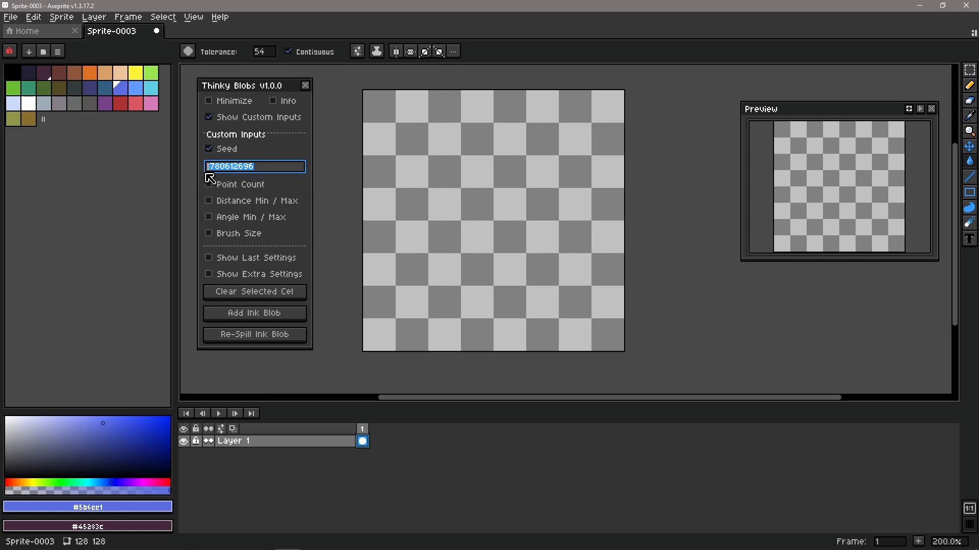
left_click(275, 174)
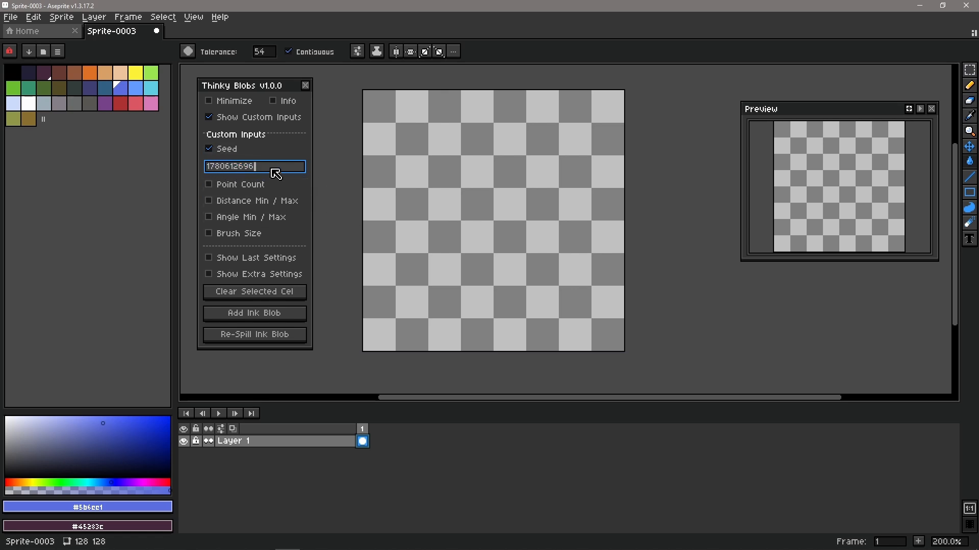
left_click(306, 86)
left_click(128, 17)
left_click(140, 61)
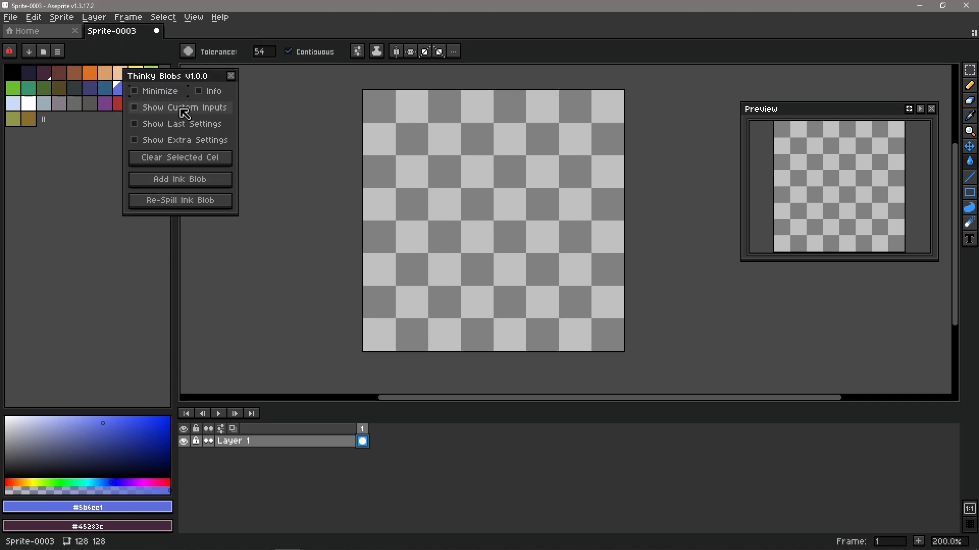
left_click_drag(183, 78, 238, 107)
left_click(255, 134)
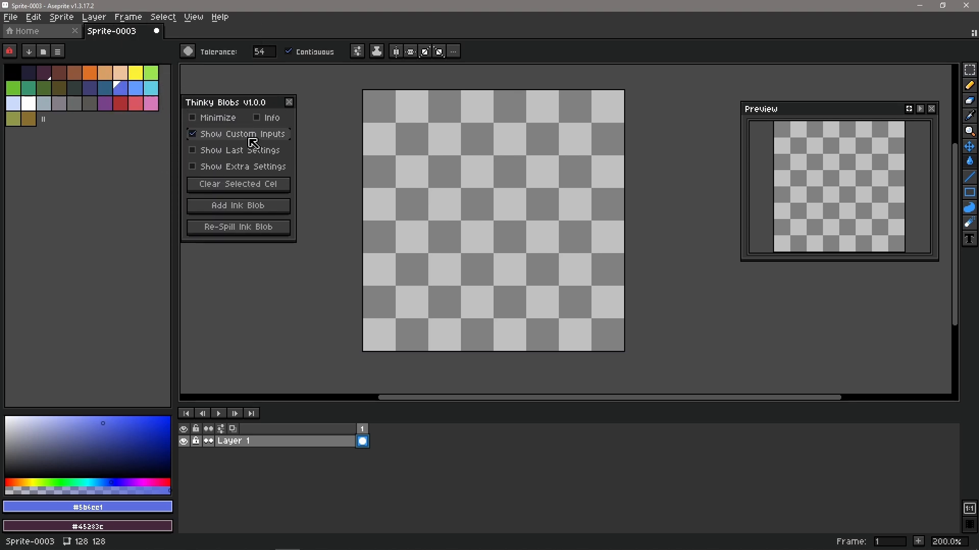
left_click(262, 165)
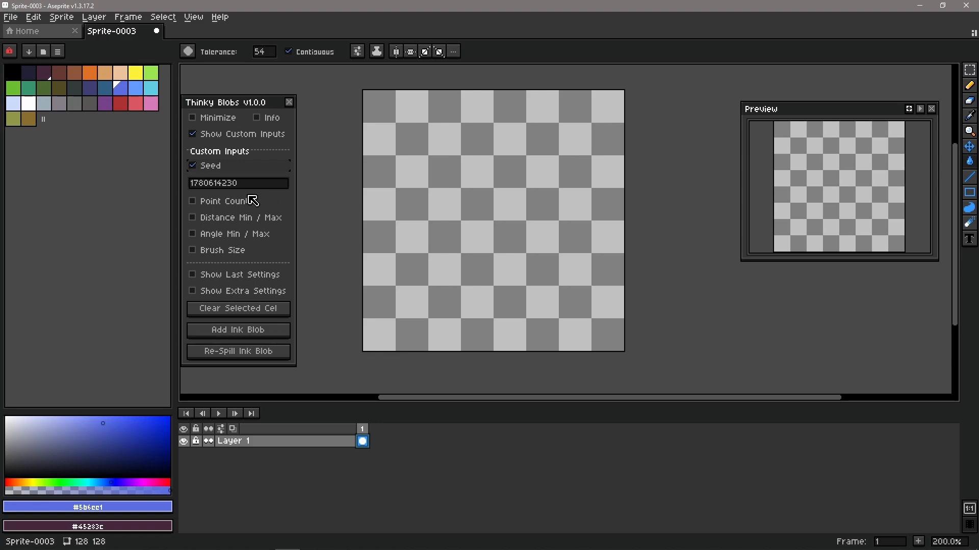
left_click(259, 190)
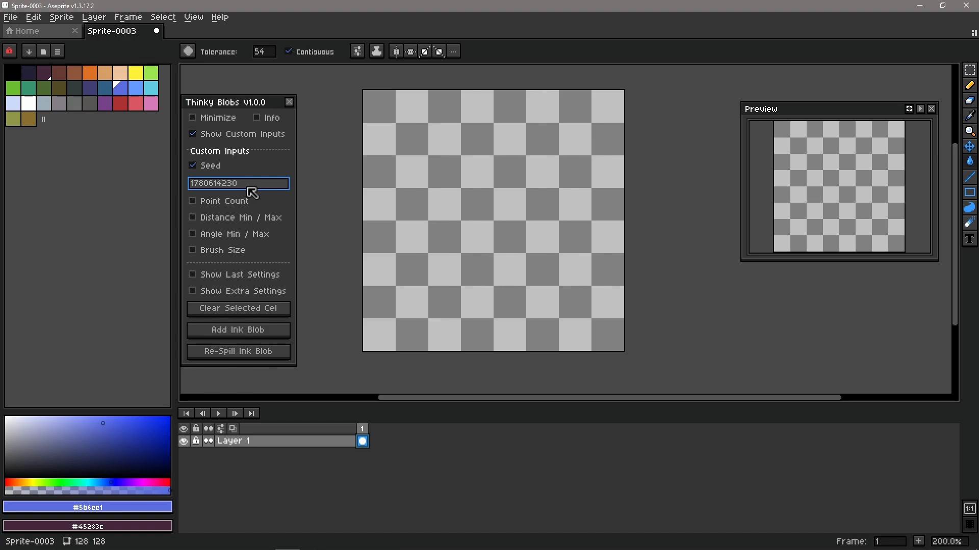
left_click_drag(253, 104, 258, 105)
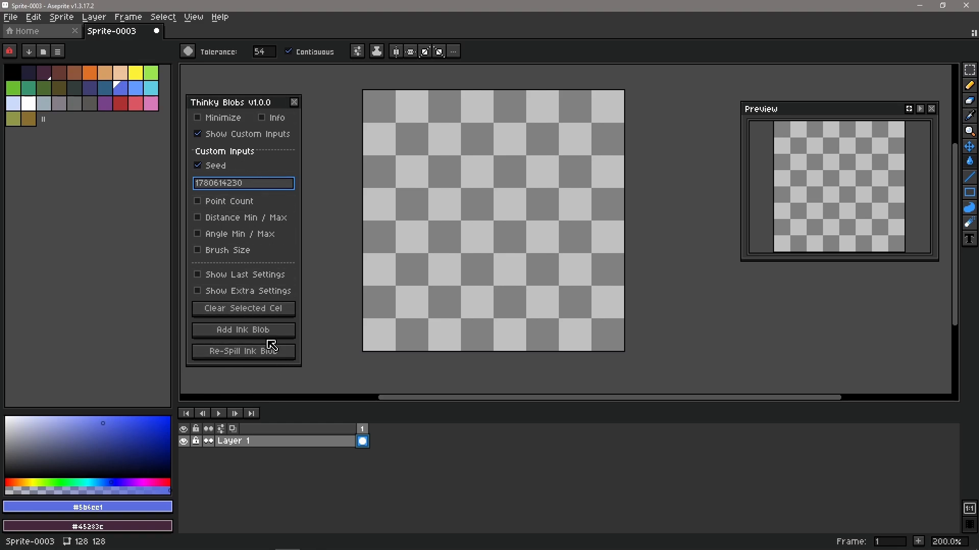
Step: Add an ink blob with the custom seed, switch to the dark navy palette colour and re-spill the blob
left_click(289, 330)
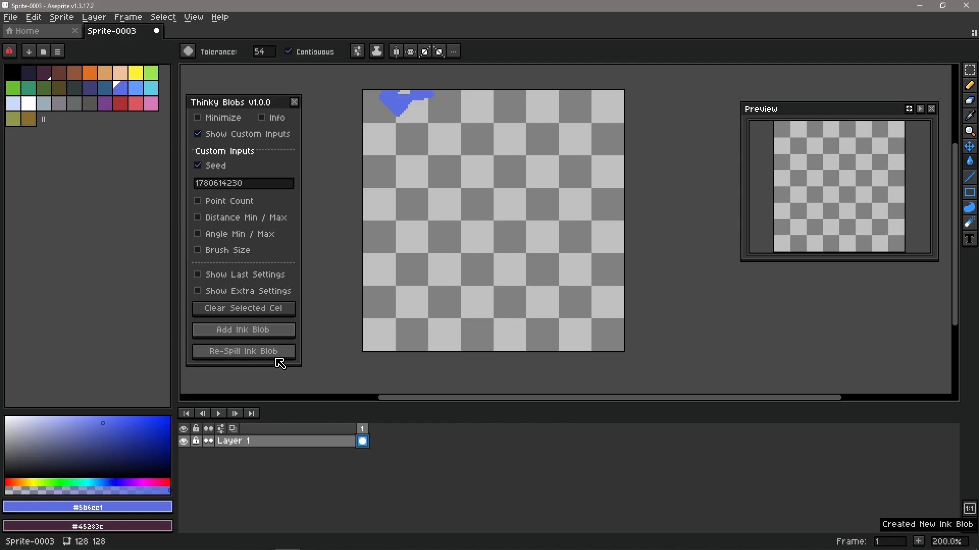
left_click(36, 73)
left_click(267, 353)
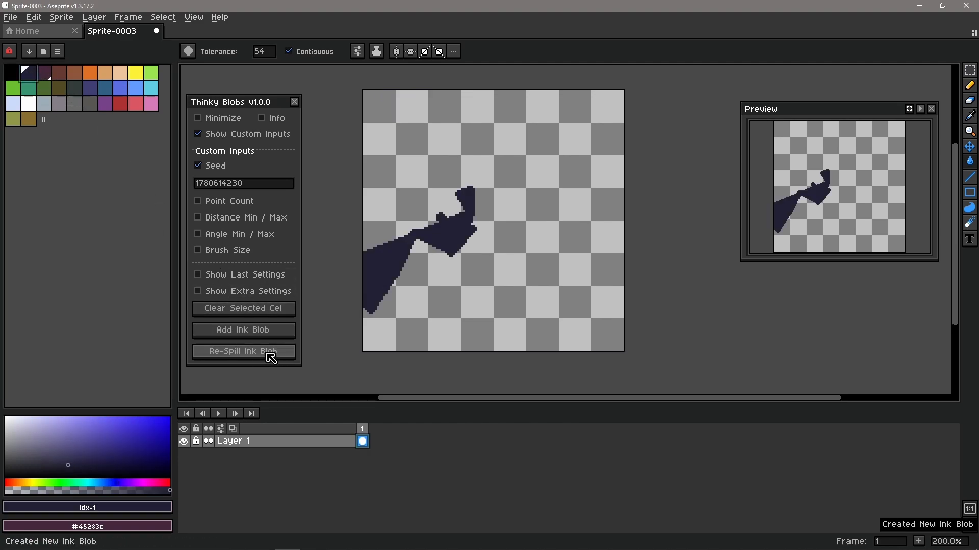
left_click(278, 356)
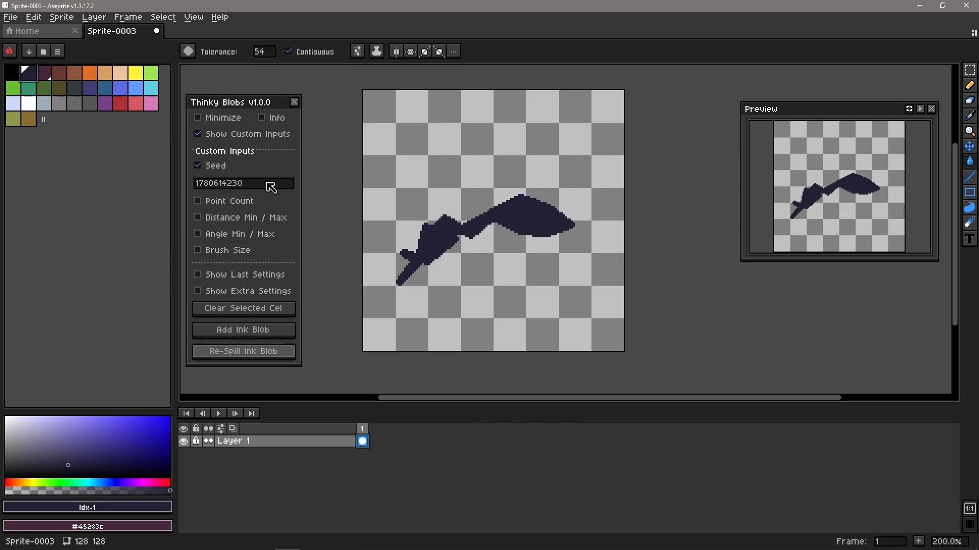
left_click(402, 229)
key("ctrl+z")
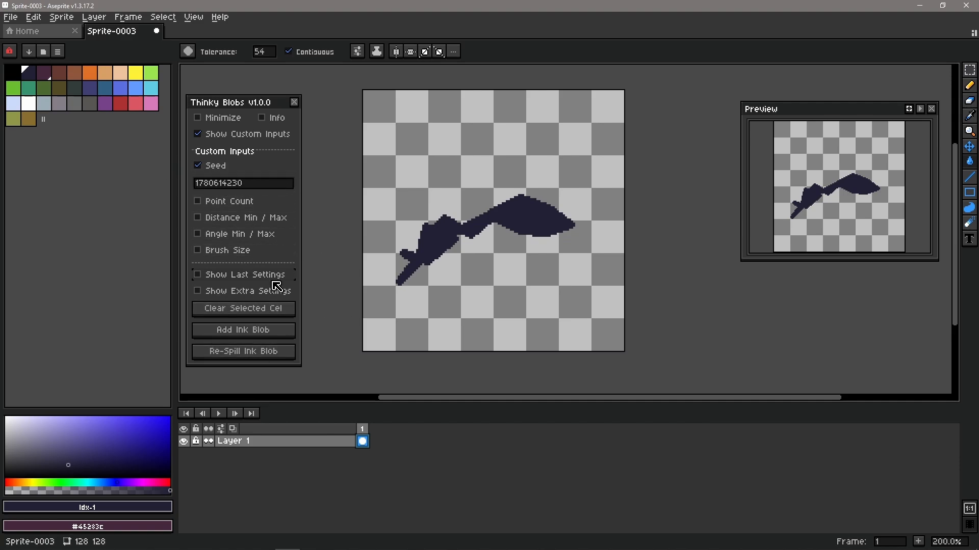
Step: Clear the selected cel, add a new navy blob from the same seed and re-spill it repeatedly
left_click(261, 309)
left_click(264, 333)
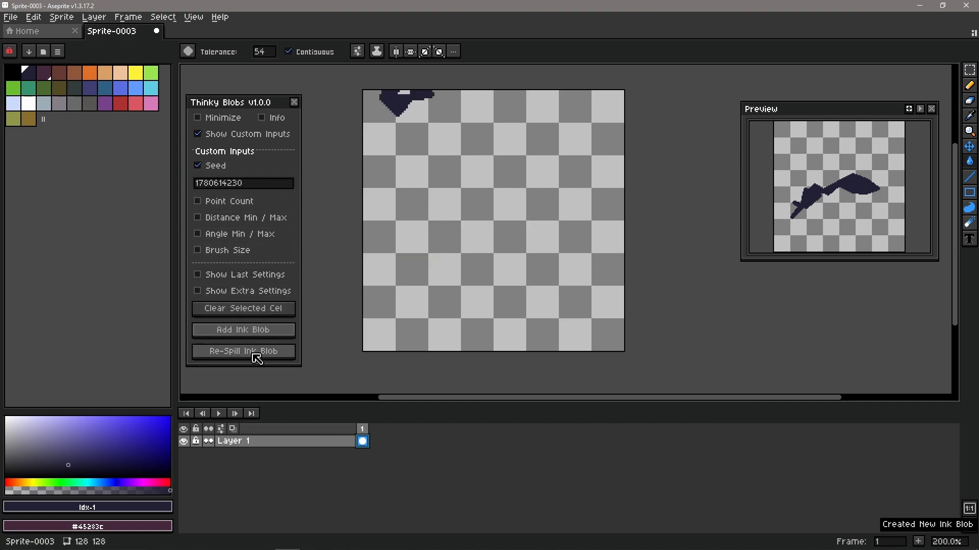
left_click(266, 353)
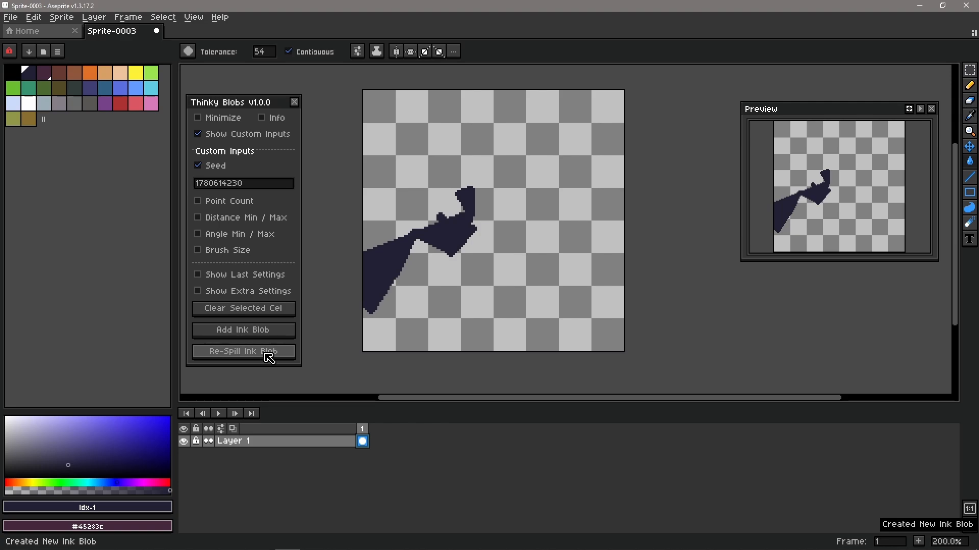
left_click(268, 355)
left_click(267, 354)
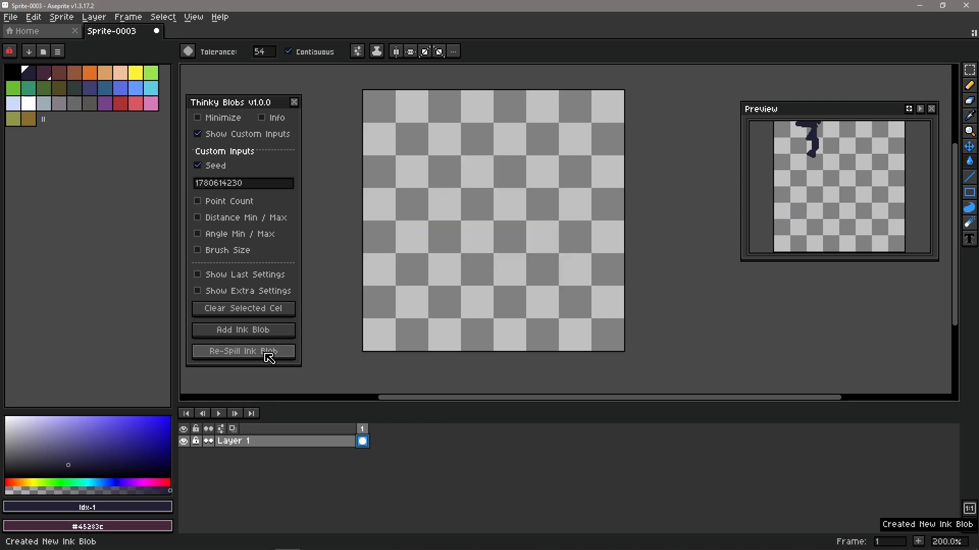
left_click(266, 353)
left_click(266, 353)
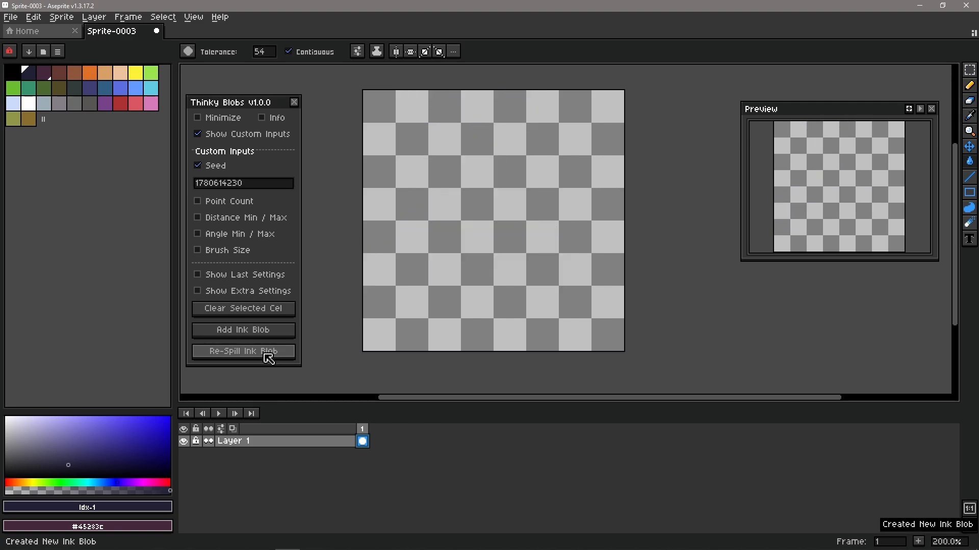
left_click(267, 353)
left_click(265, 355)
left_click(265, 354)
left_click(265, 354)
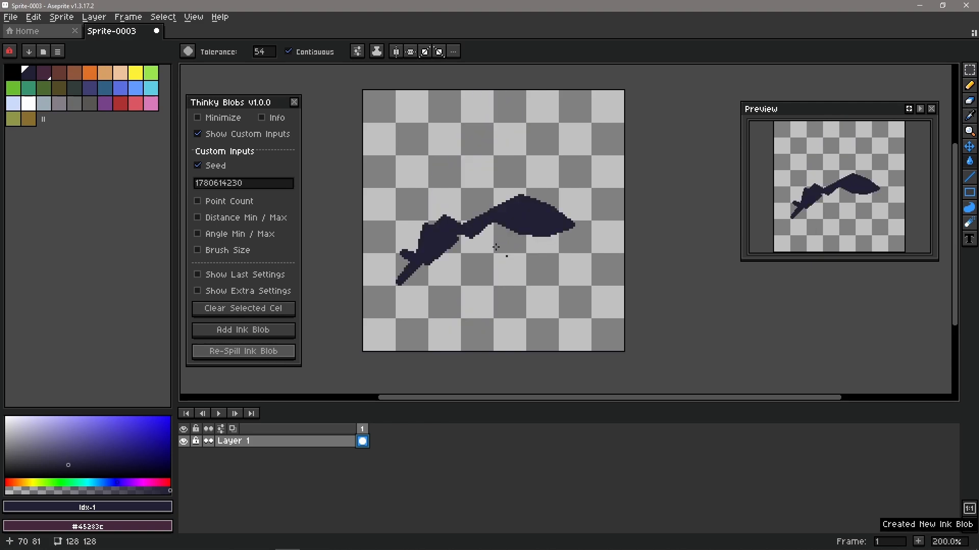
Step: Restart the Thinky Blobs dialog, show the custom inputs and enable a fresh custom seed
left_click(270, 184)
left_click(294, 102)
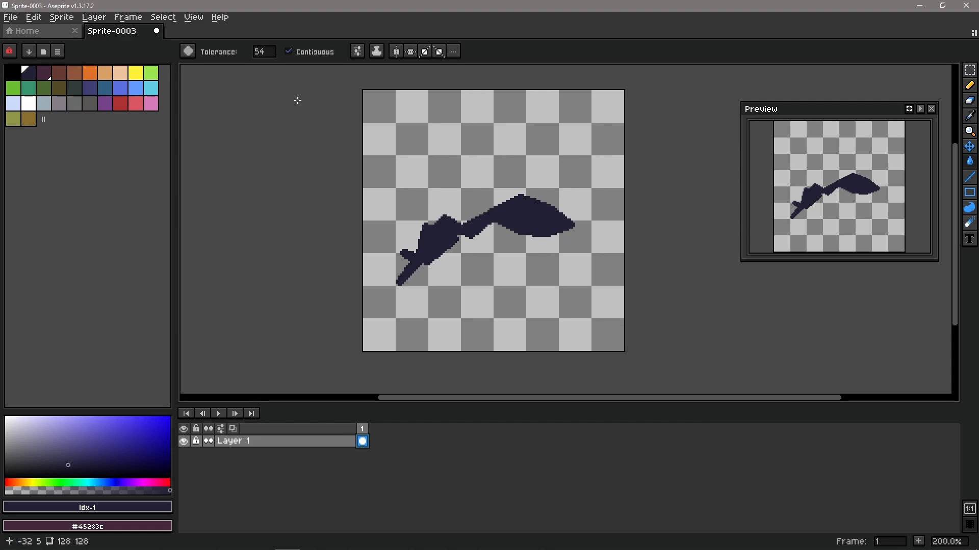
left_click(94, 17)
mouse_move(130, 19)
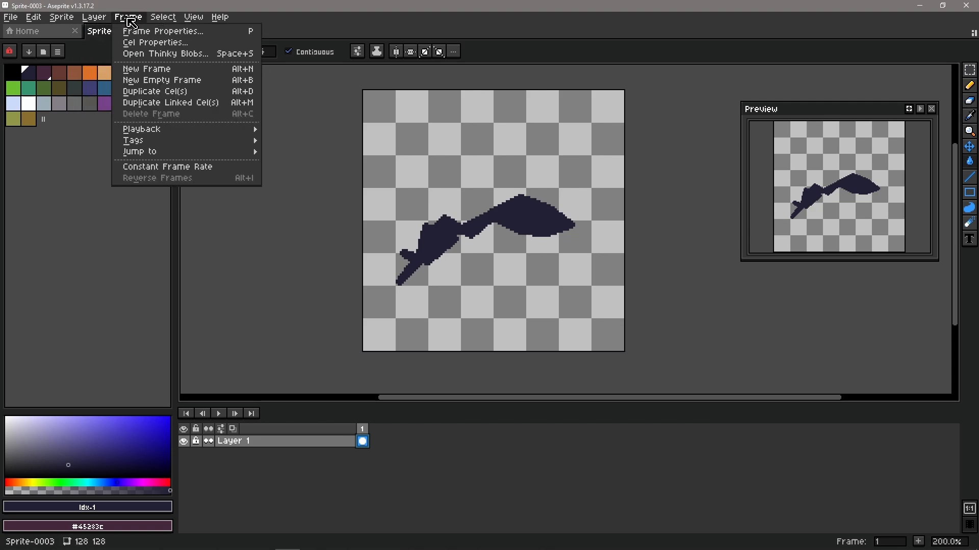
left_click(158, 53)
left_click(190, 107)
left_click_drag(195, 84, 272, 101)
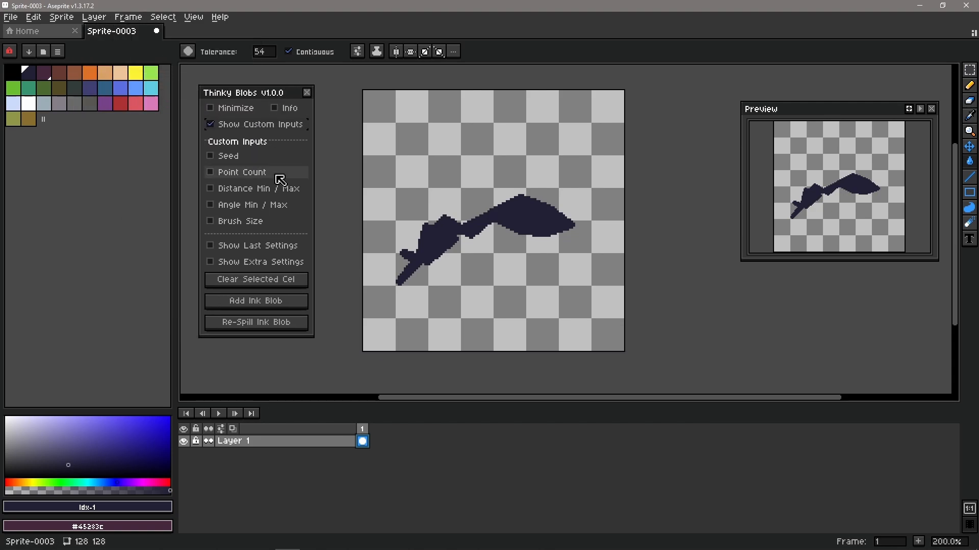
left_click(247, 155)
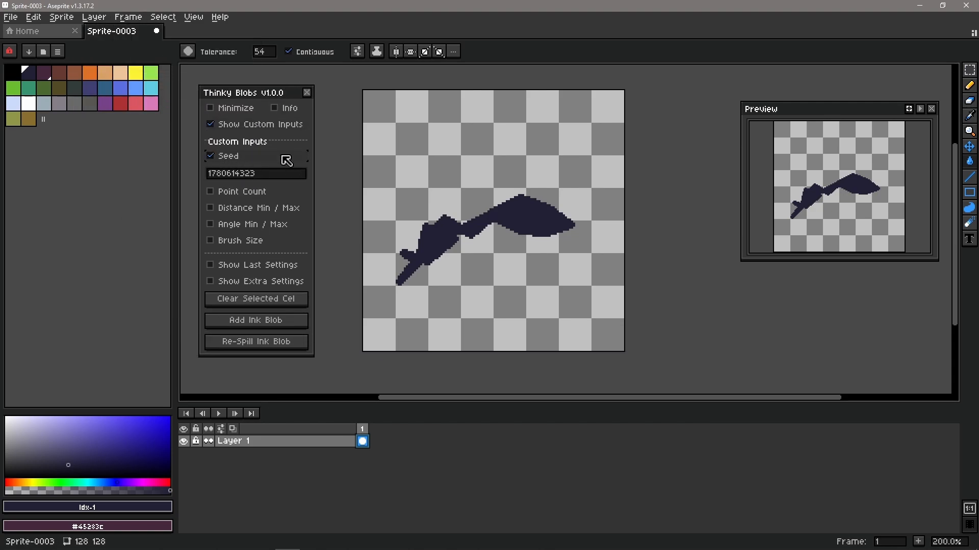
Step: Add a navy ink blob with the fresh seed and re-spill it repeatedly
left_click(278, 346)
left_click(264, 322)
left_click(271, 344)
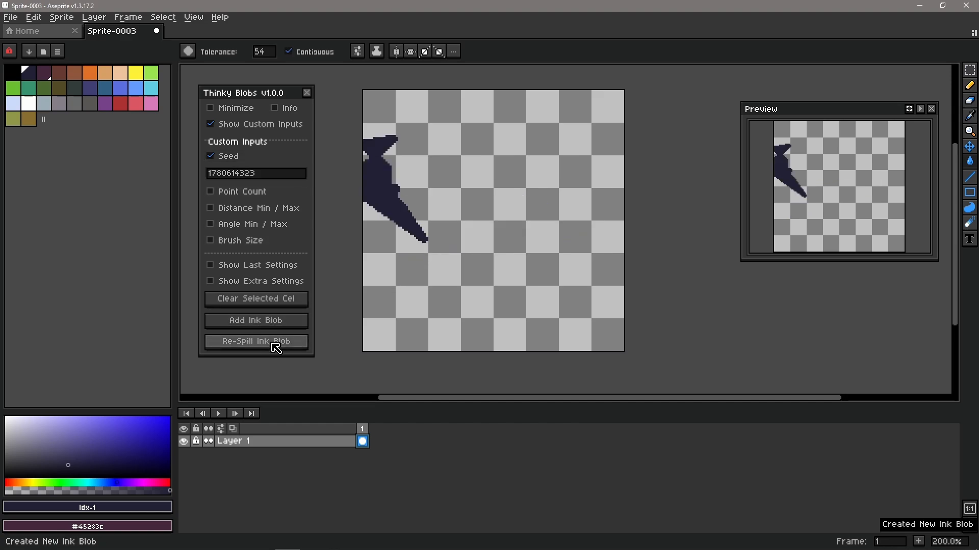
left_click(271, 344)
left_click(272, 344)
left_click(272, 345)
left_click(275, 347)
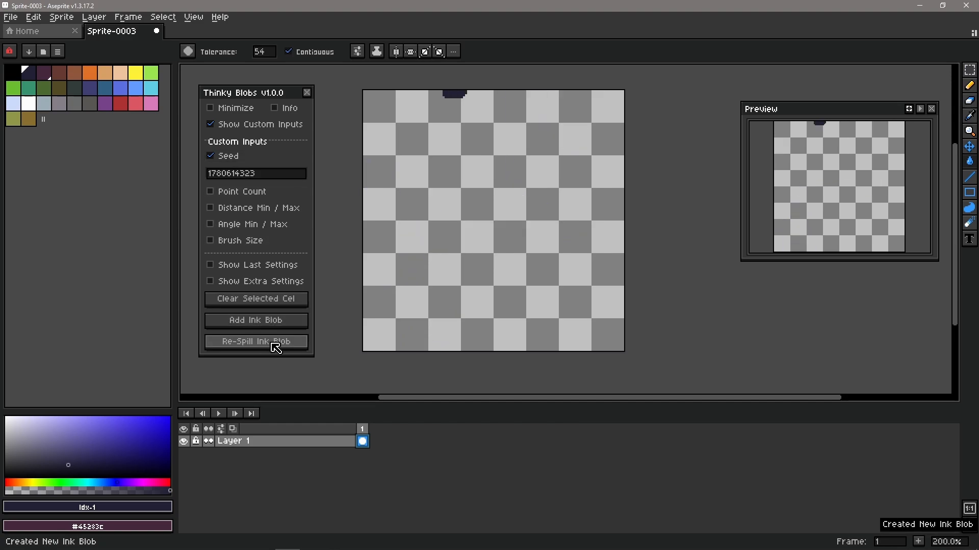
left_click(275, 347)
left_click(275, 347)
left_click(275, 346)
left_click(276, 347)
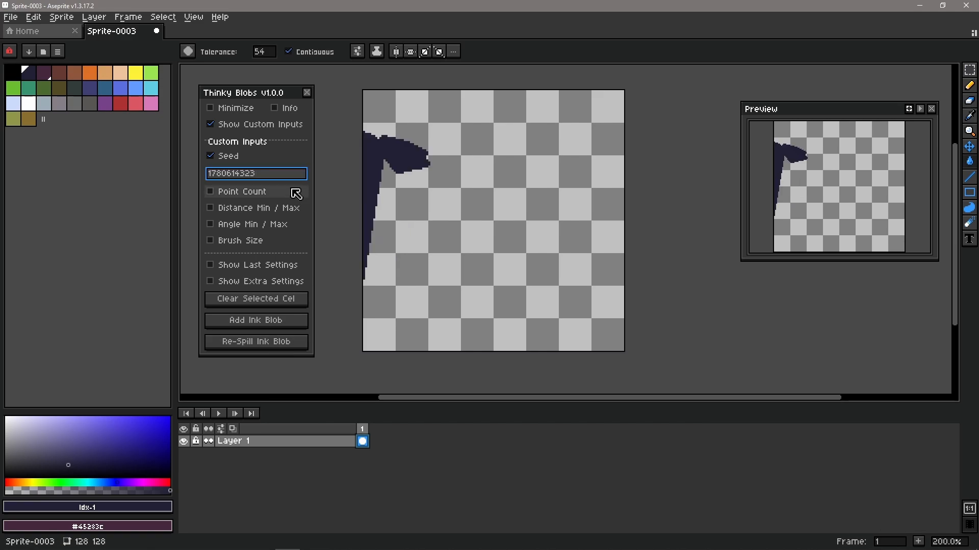
left_click(274, 176)
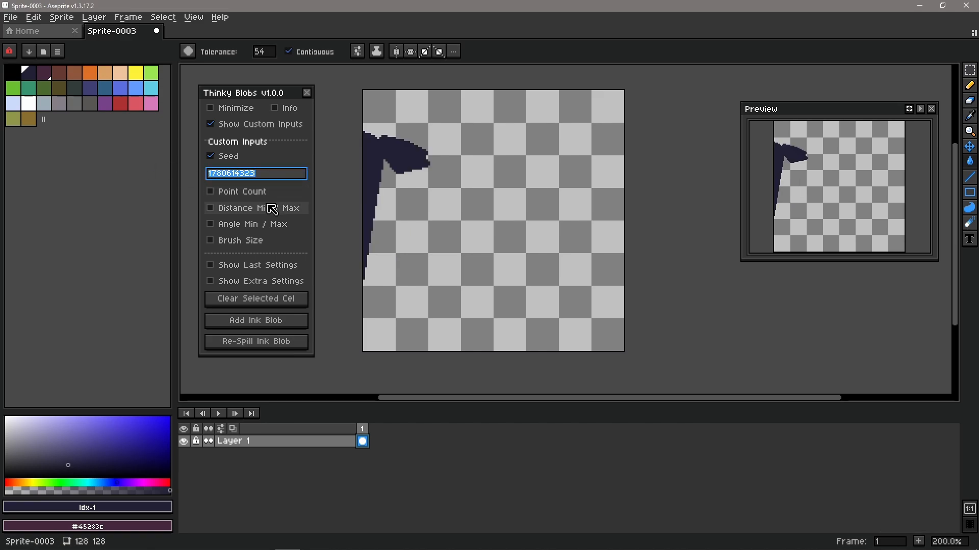
key("End")
key("BackSpace")
key("BackSpace")
key("BackSpace")
type("230")
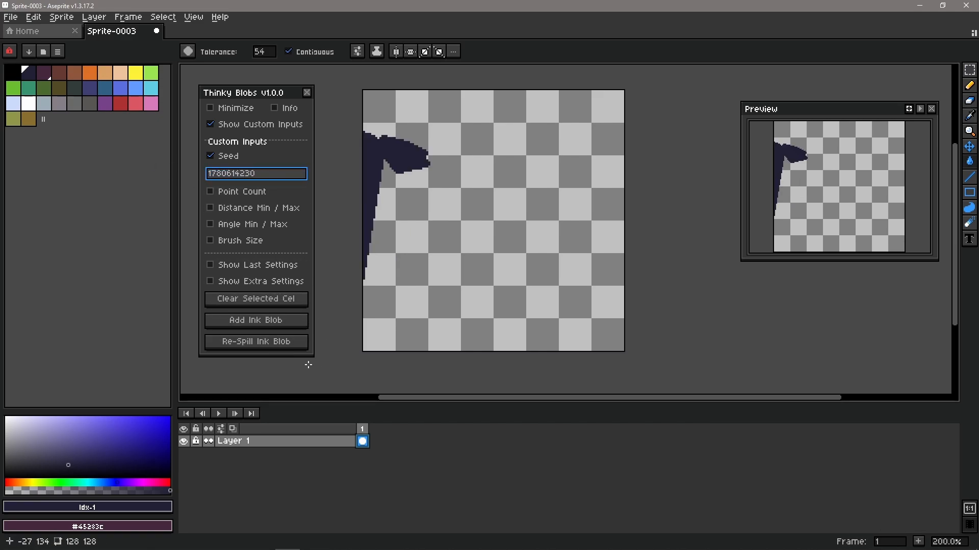
Step: Clear the selected cel, add a blob with the entered seed and re-spill it, undoing the stray canvas fill
left_click(269, 302)
left_click(278, 325)
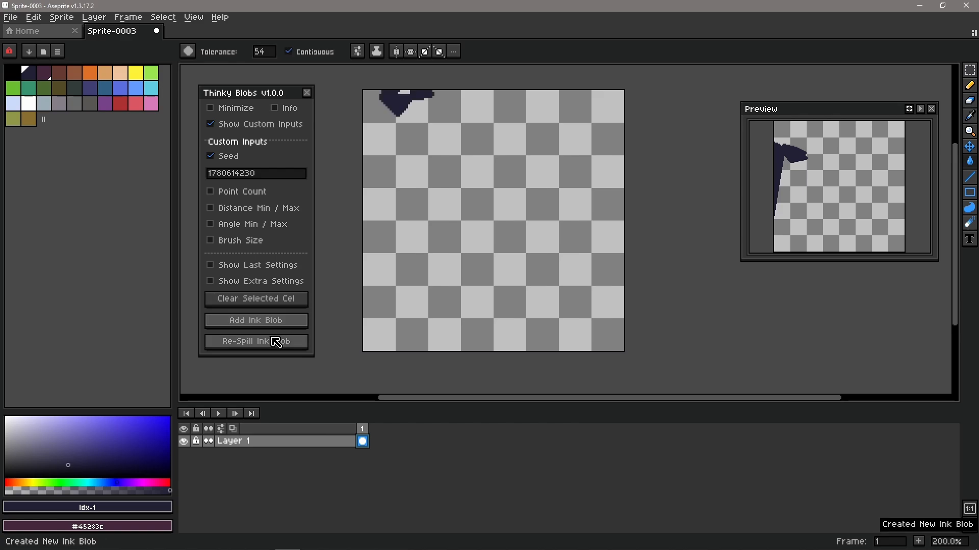
left_click(272, 343)
left_click(272, 344)
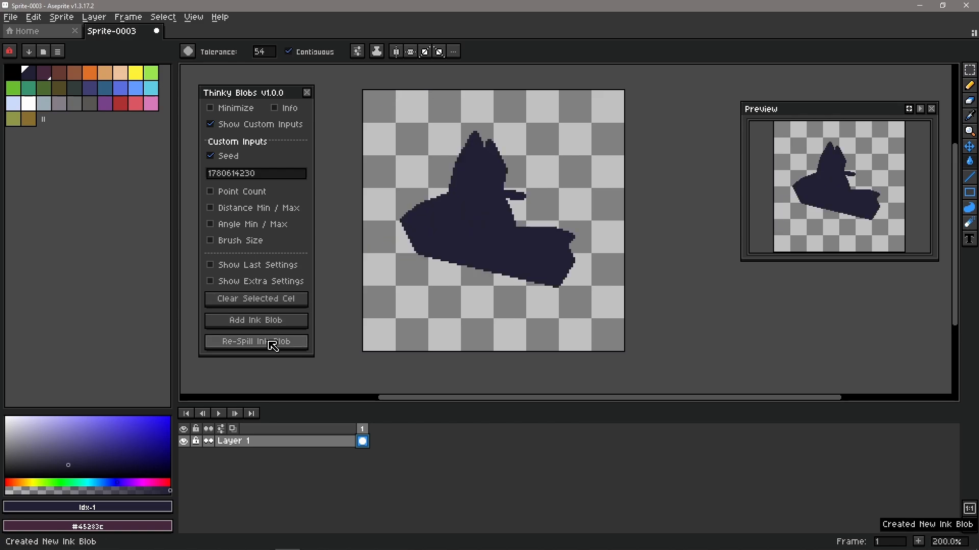
left_click(485, 148)
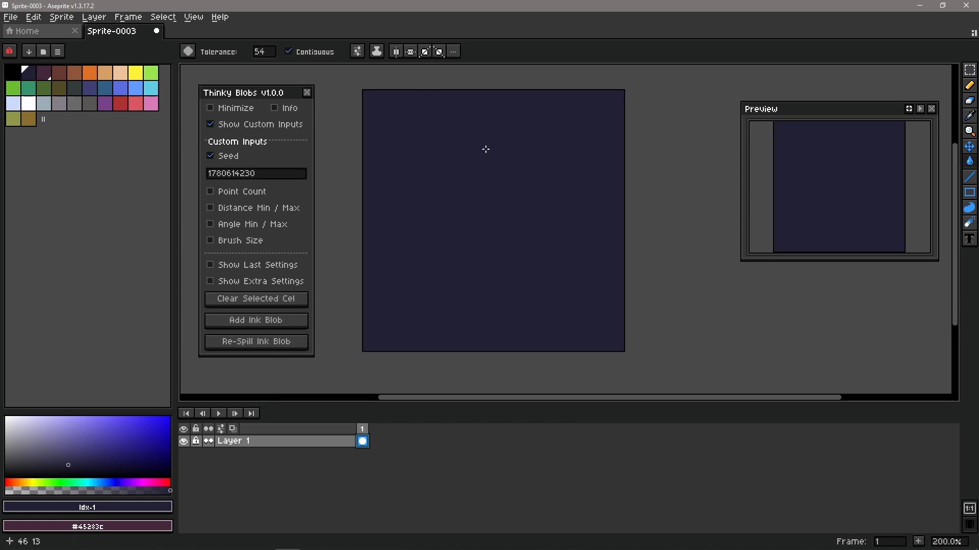
key("ctrl+z")
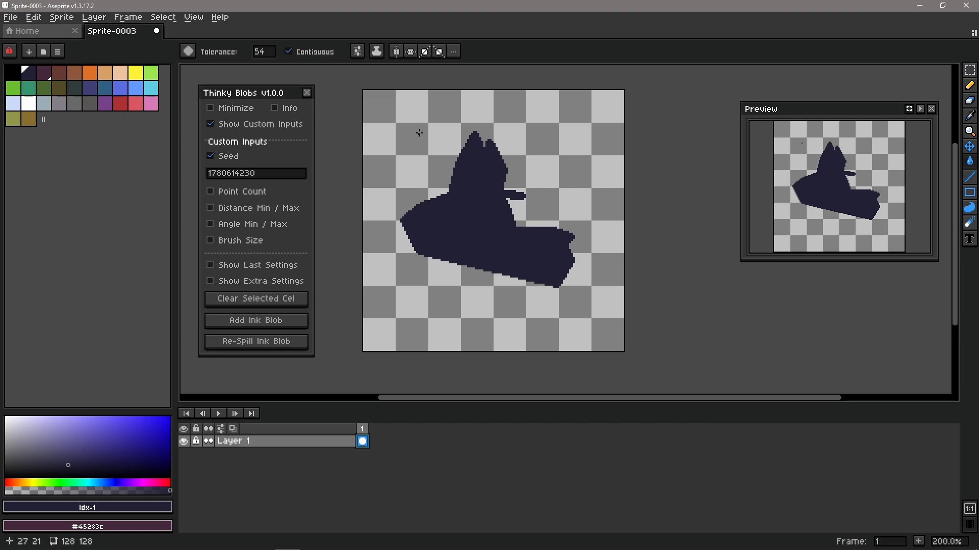
Step: Switch to the Pencil tool and re-spill the navy ink blob four more times
left_click(970, 85)
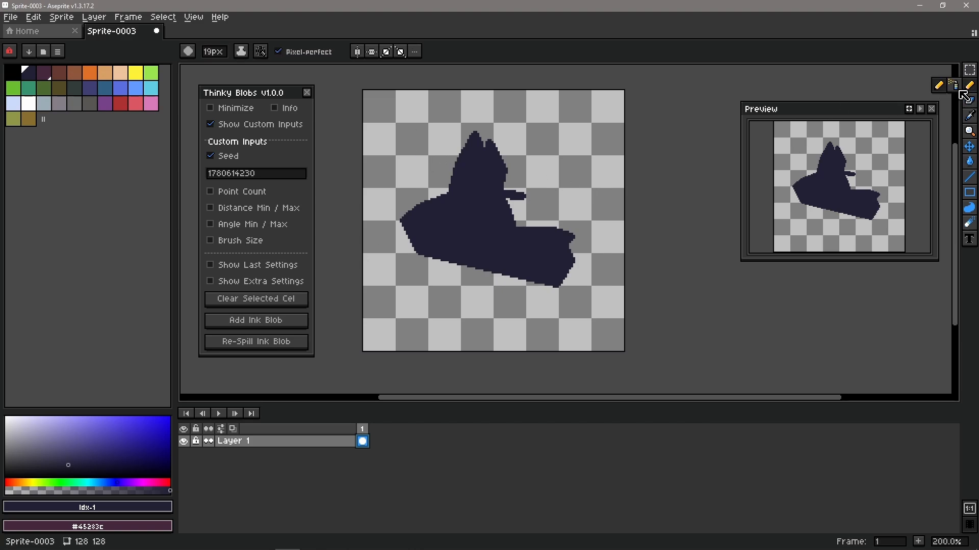
left_click(276, 344)
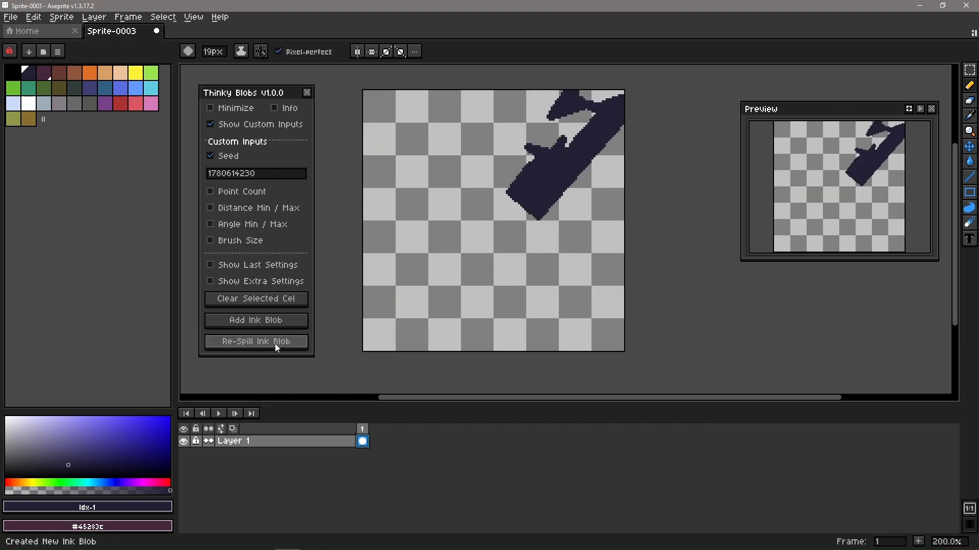
left_click(276, 346)
left_click(277, 346)
left_click(277, 345)
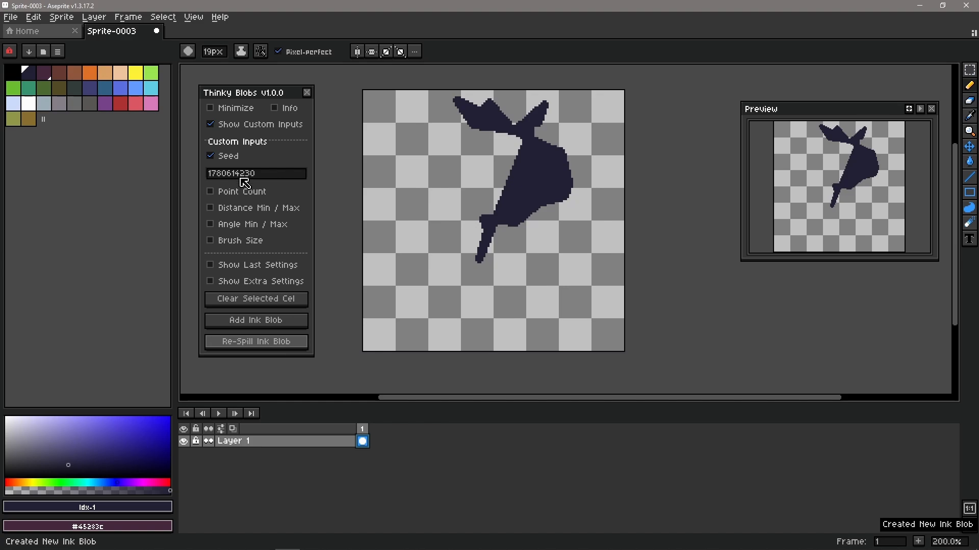
Step: Try replacing the custom seed with the letters "oainodgin" and clear the entry
left_click(280, 174)
left_click(270, 175)
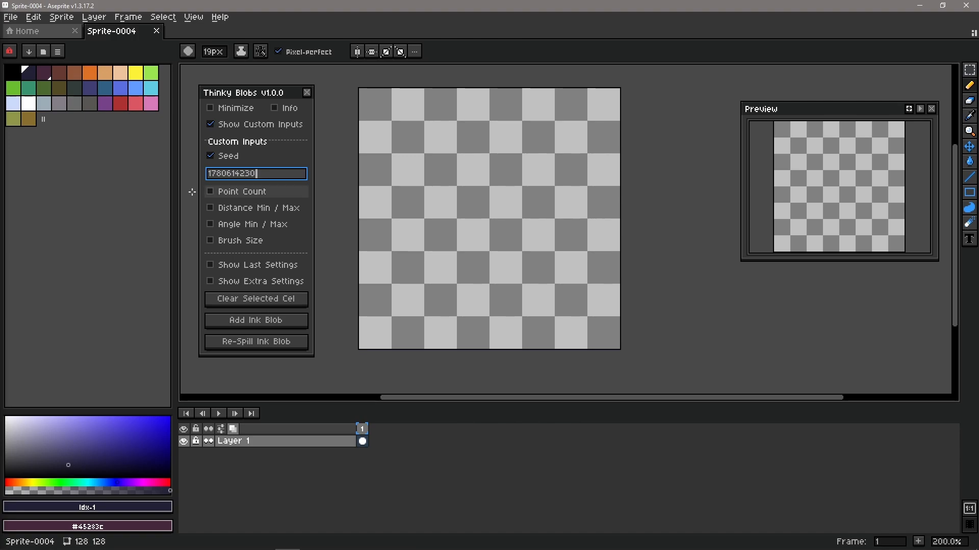
left_click_drag(268, 175, 193, 173)
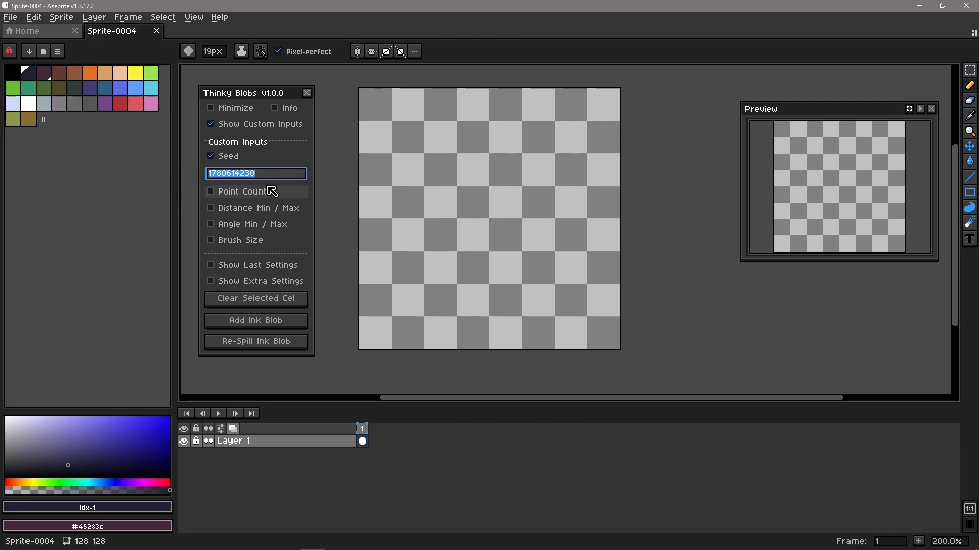
type("oainodgin")
key("BackSpace")
key("BackSpace")
key("BackSpace")
key("BackSpace")
key("BackSpace")
key("BackSpace")
key("BackSpace")
key("BackSpace")
Step: Replace the custom seed with four red heart emojis, and add an ink blob with that seed and re-spill it
type("Hey Youtube")
key("super+period")
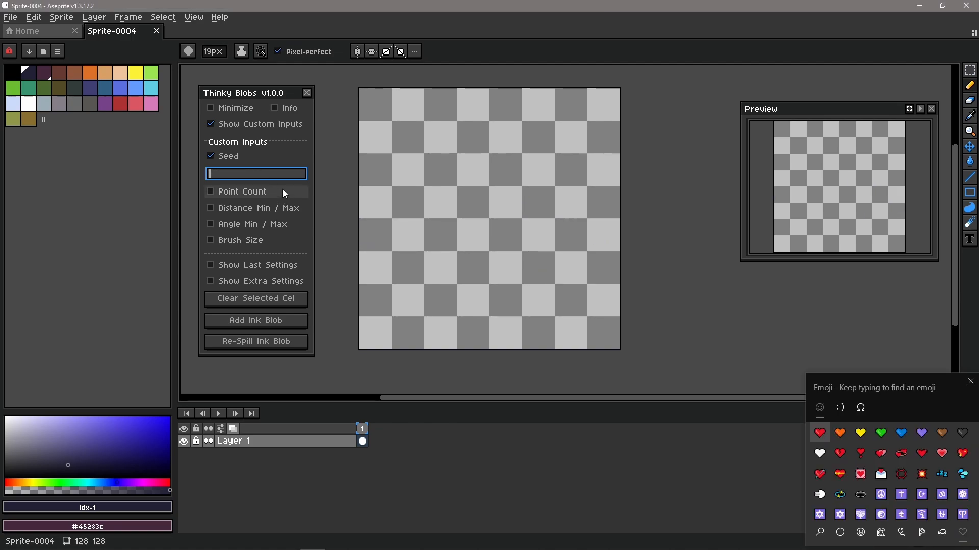
left_click(822, 441)
left_click(822, 441)
left_click(822, 441)
left_click(822, 440)
left_click(262, 178)
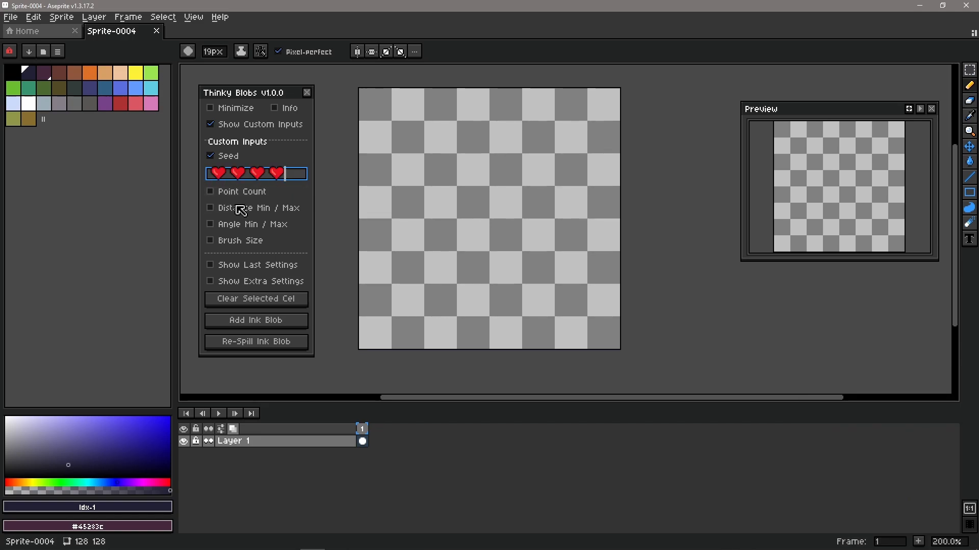
left_click(280, 322)
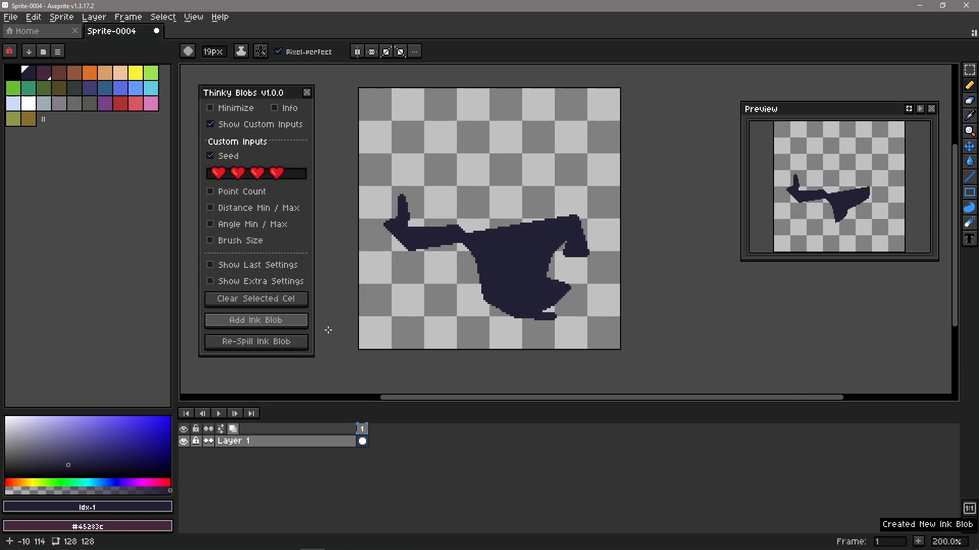
left_click(282, 346)
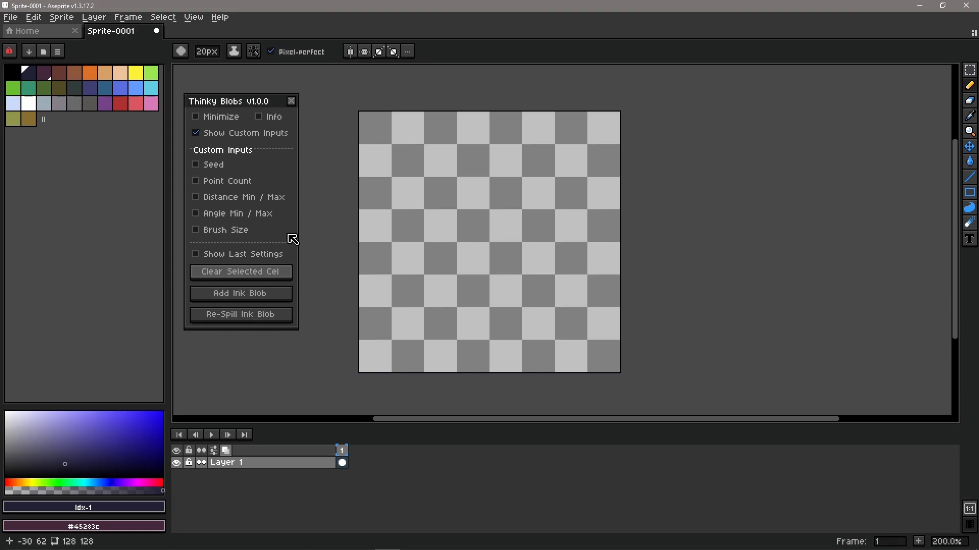
Step: Add an ink blob with the custom point count enabled at 20, and shrink the brush to 1 px
left_click(228, 182)
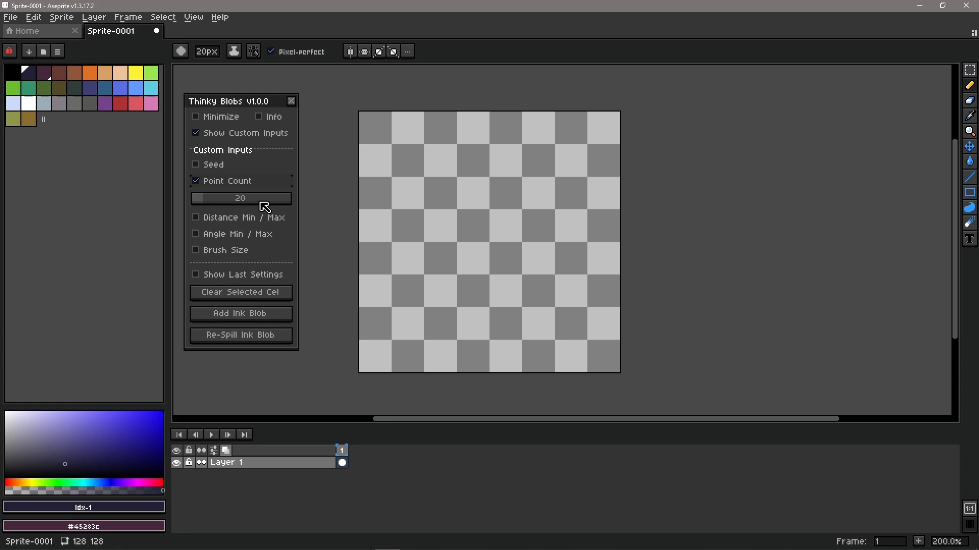
left_click(266, 320)
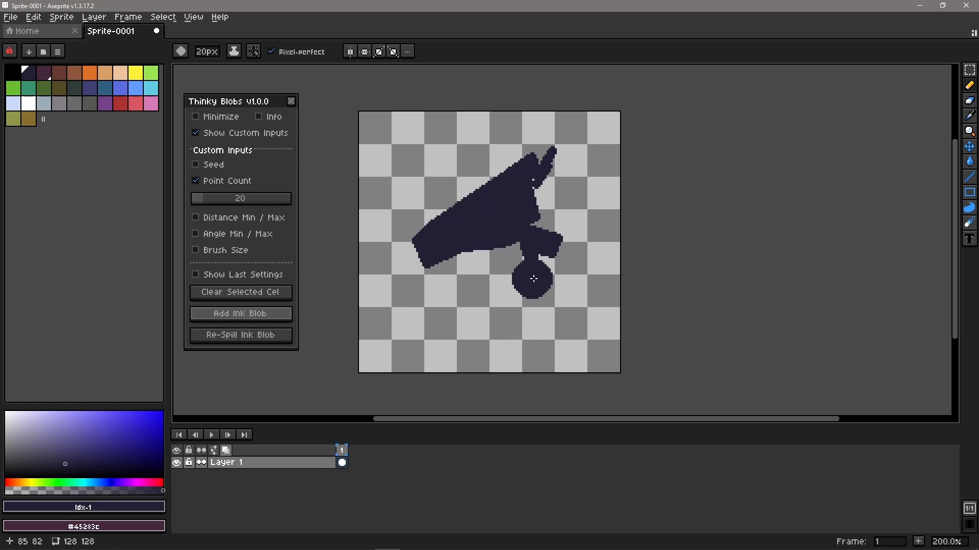
scroll(533, 286, "down", 19)
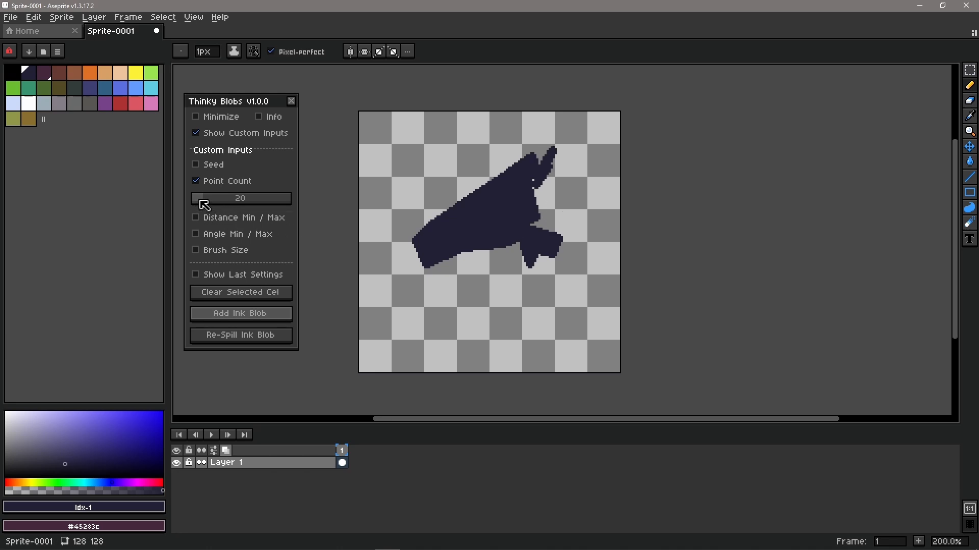
Step: Set the custom point count to 3 and re-spill the ink blob repeatedly to sample its small shapes
left_click_drag(201, 200, 180, 198)
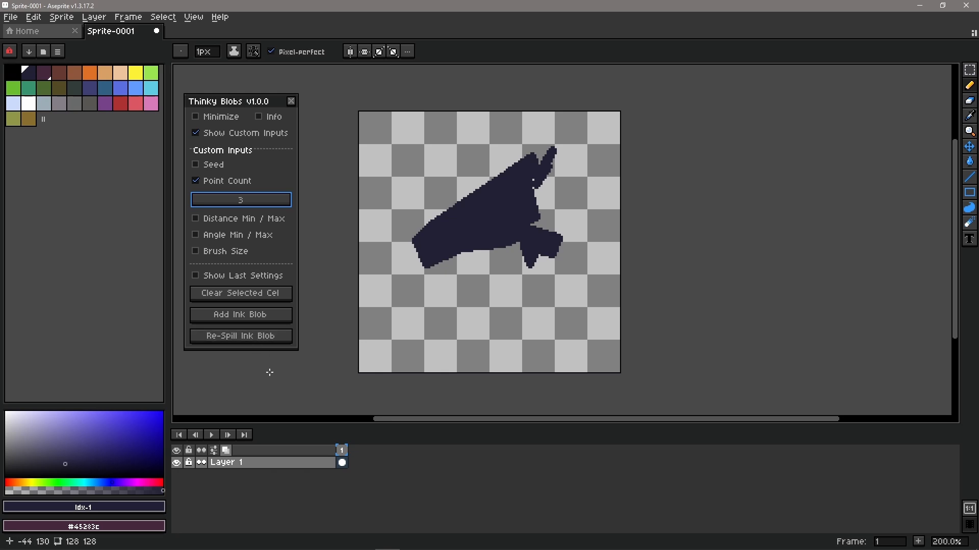
left_click(270, 336)
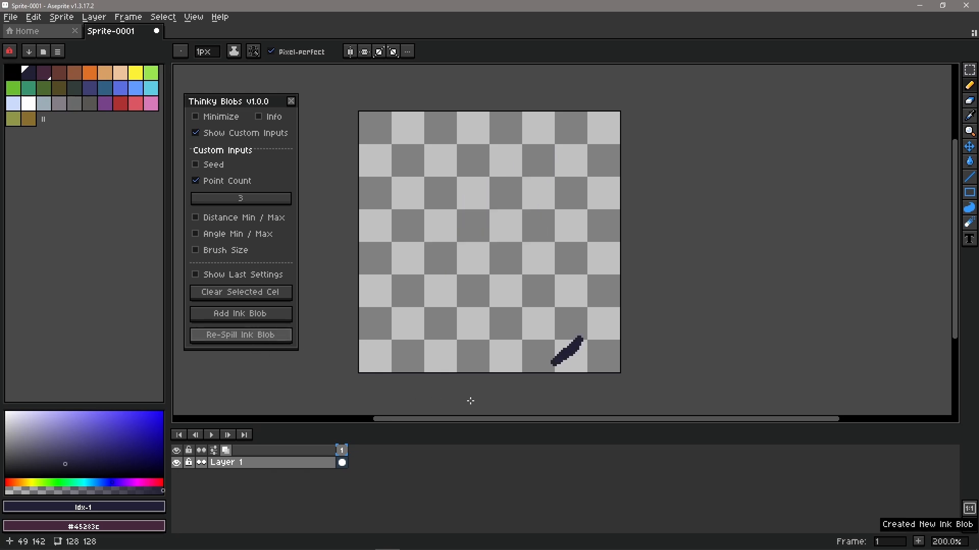
left_click(276, 336)
left_click(277, 335)
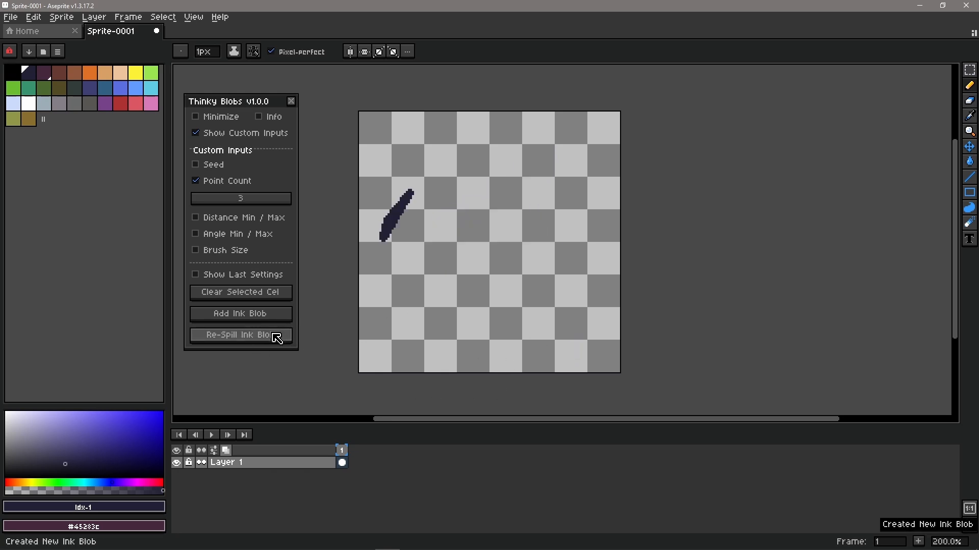
left_click(277, 336)
left_click(277, 336)
left_click(276, 336)
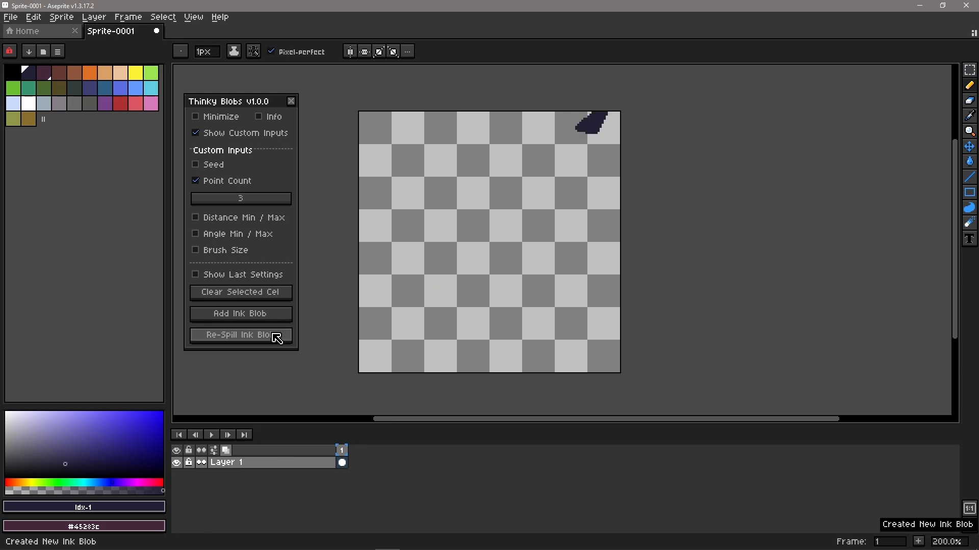
left_click(277, 336)
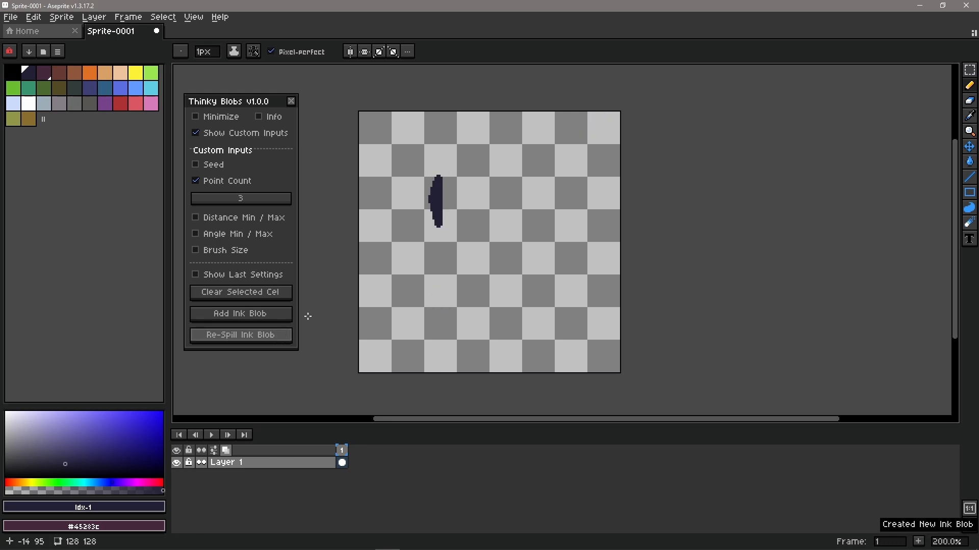
left_click(286, 335)
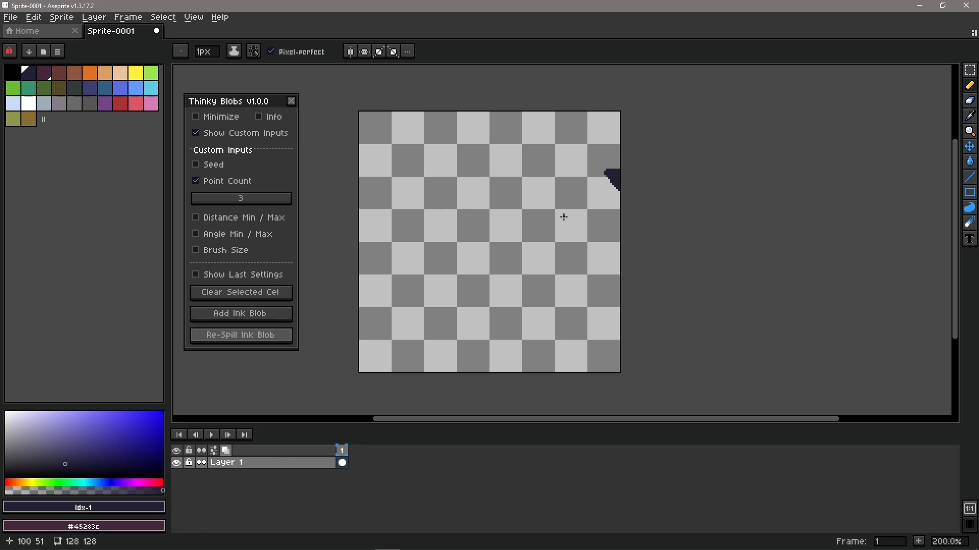
left_click(262, 337)
left_click(277, 336)
left_click(267, 336)
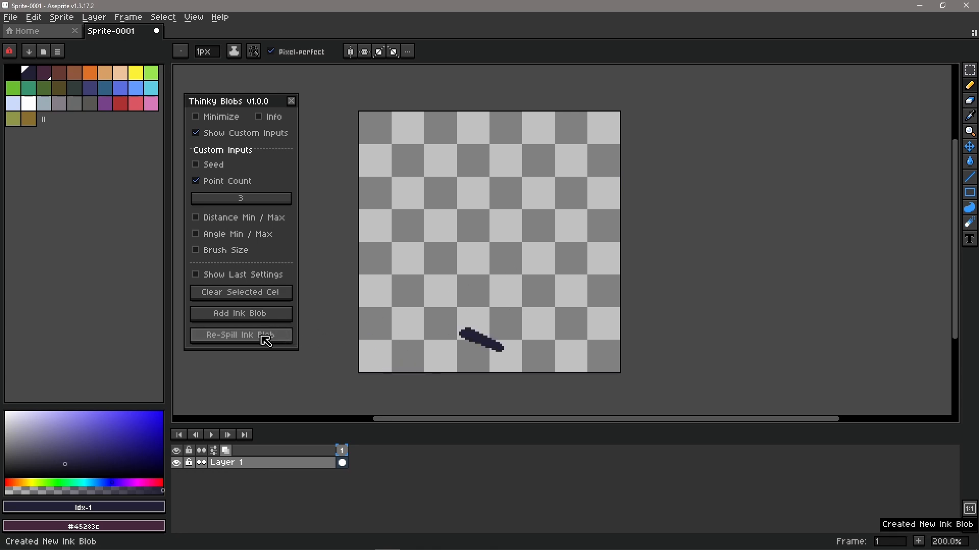
left_click(266, 338)
left_click(274, 337)
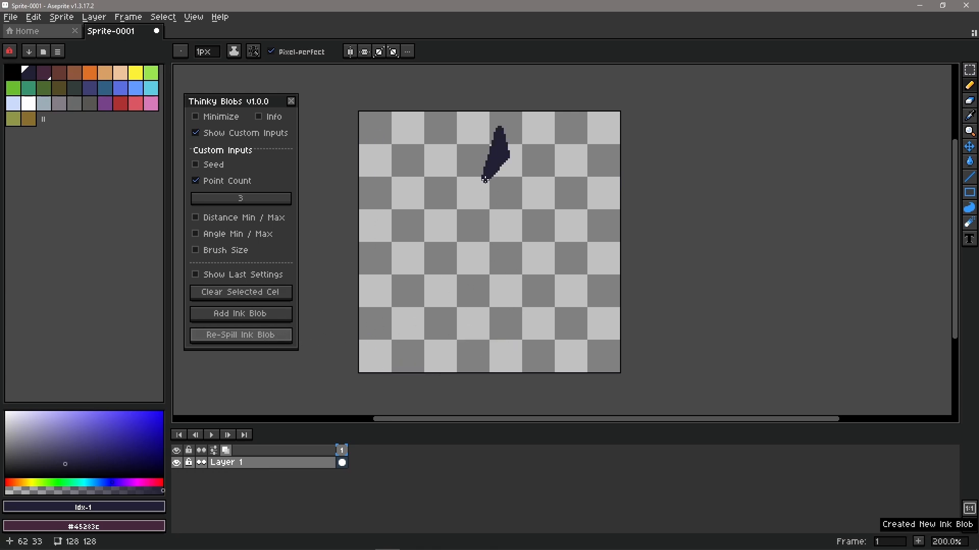
left_click(240, 334)
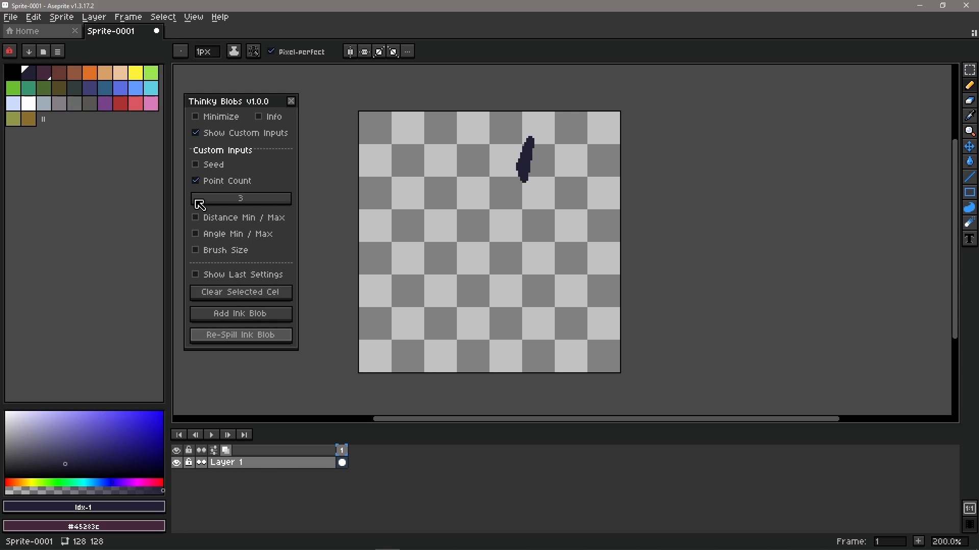
Step: Raise the custom point count to 168 and re-spill the ink blob five times
left_click_drag(199, 203, 280, 204)
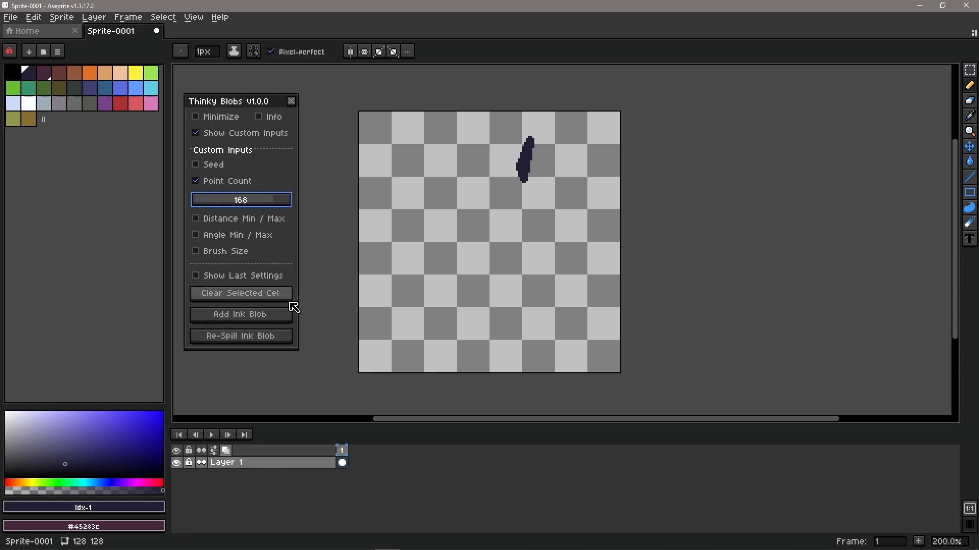
left_click(270, 340)
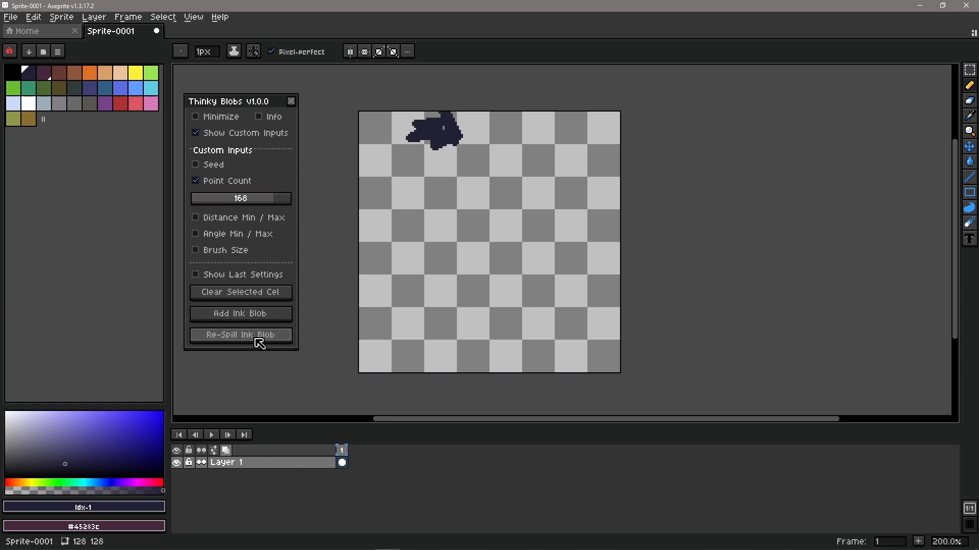
left_click(259, 345)
left_click(260, 345)
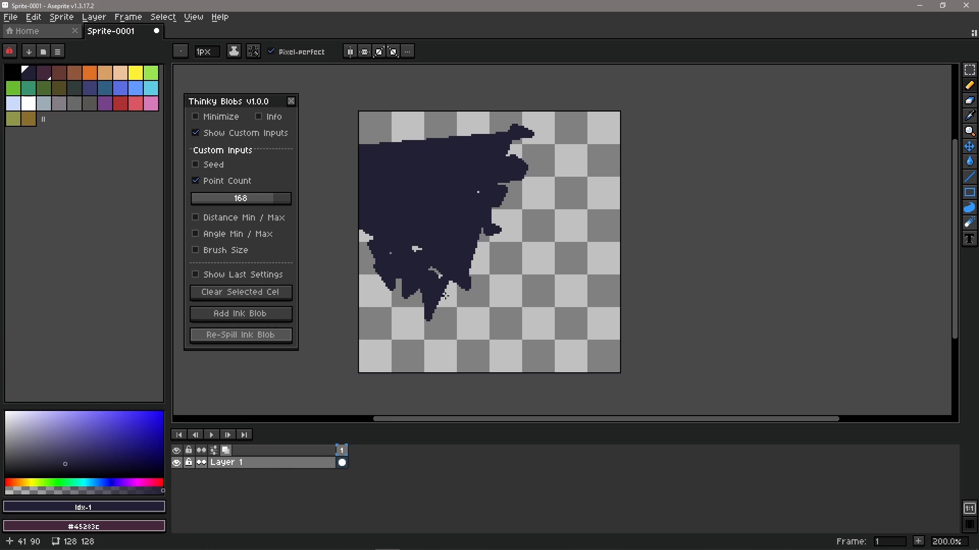
left_click(264, 339)
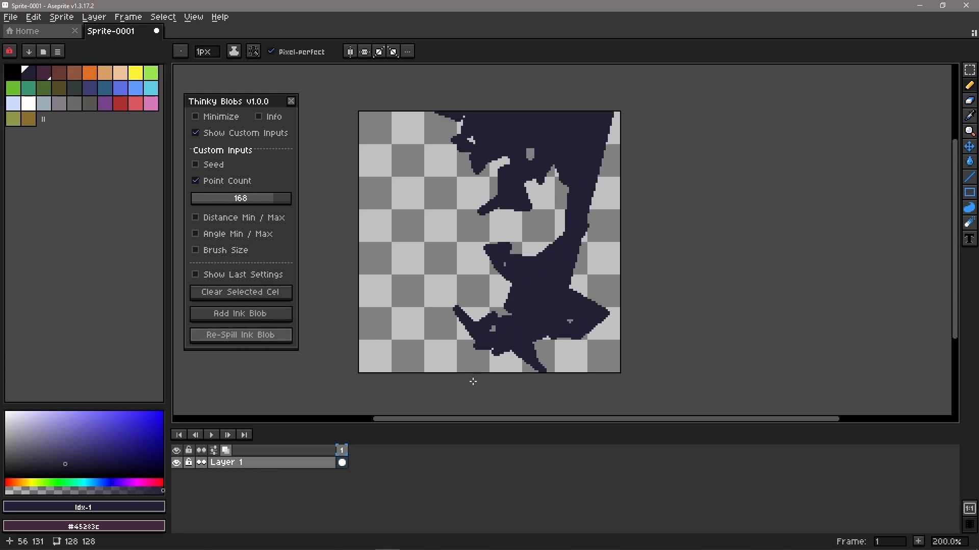
left_click(250, 338)
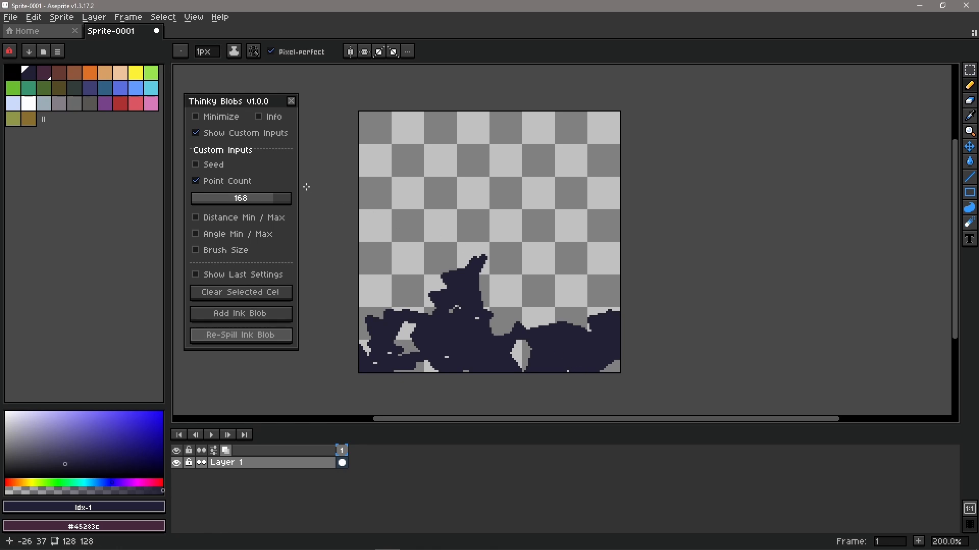
Step: Return the point count to 20 and disable the custom point count
left_click_drag(277, 203, 204, 204)
mouse_move(219, 204)
left_mouse_down()
mouse_move(168, 202)
mouse_move(212, 202)
mouse_move(203, 203)
left_mouse_up()
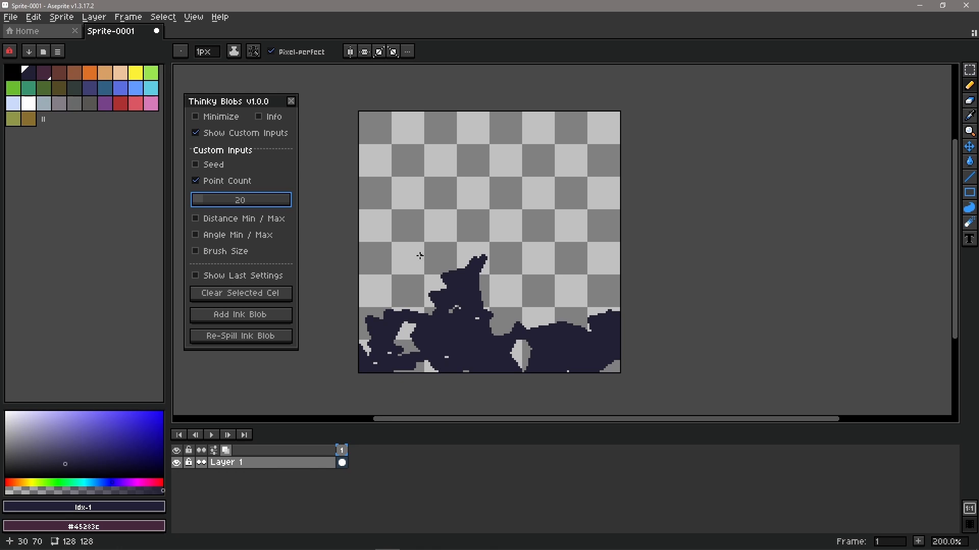
left_click(224, 181)
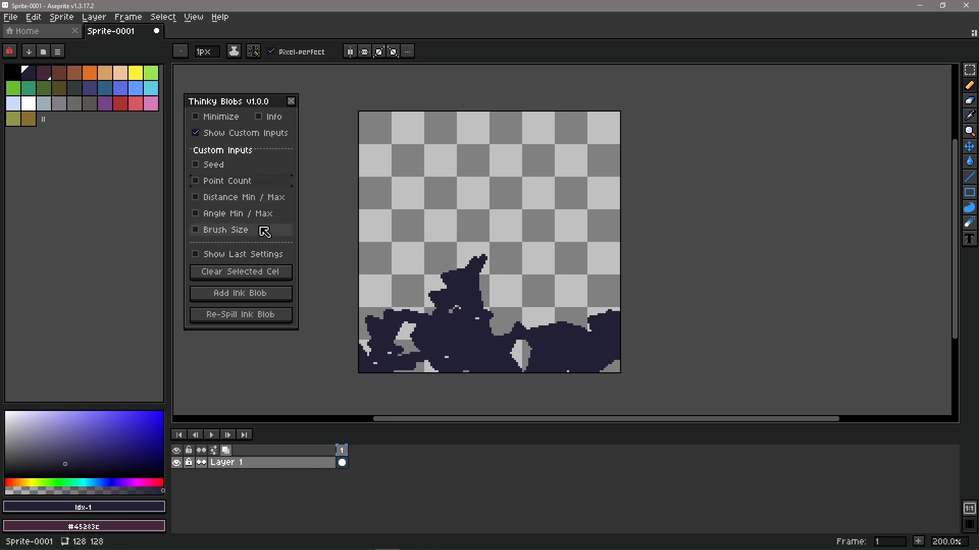
Step: Enable the custom distance range and set its minimum to 1, keeping the maximum at 20
left_click(230, 200)
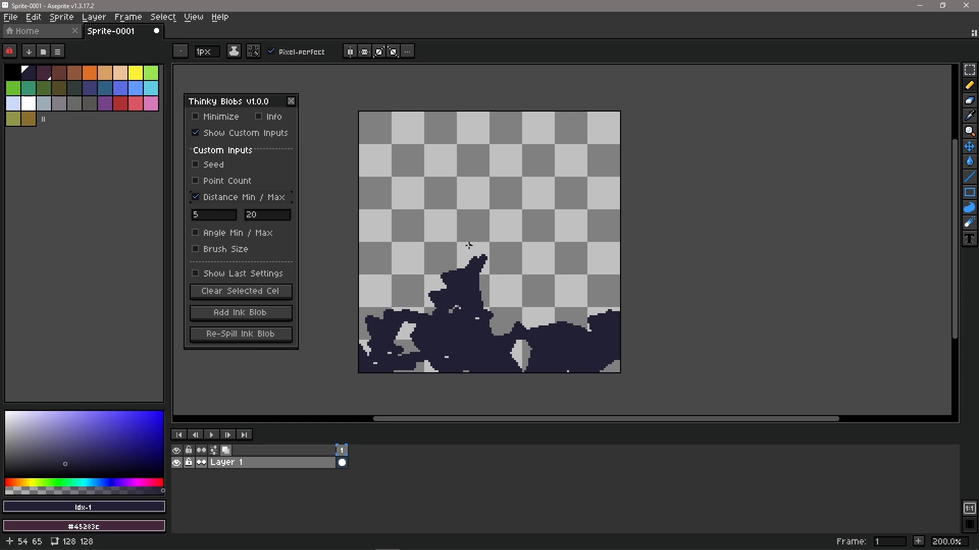
left_click(237, 219)
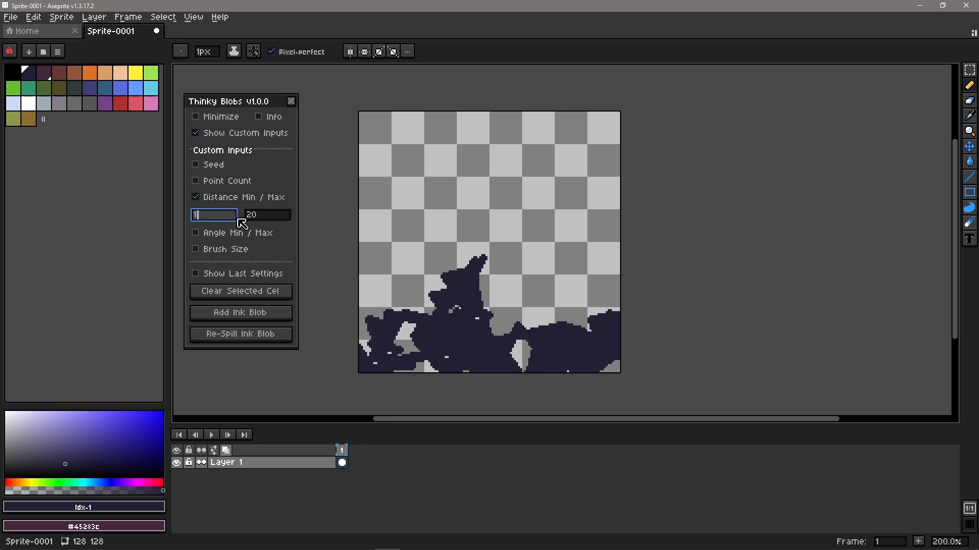
type("1")
left_click(266, 216)
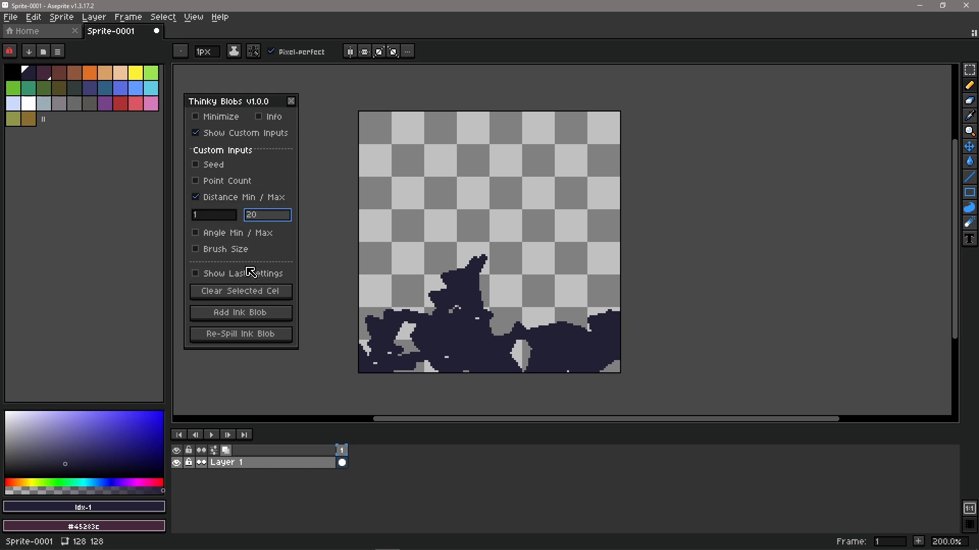
Step: Clear the selected cel, add an ink blob using the 1 to 20 distance range and re-spill it repeatedly
left_click(264, 291)
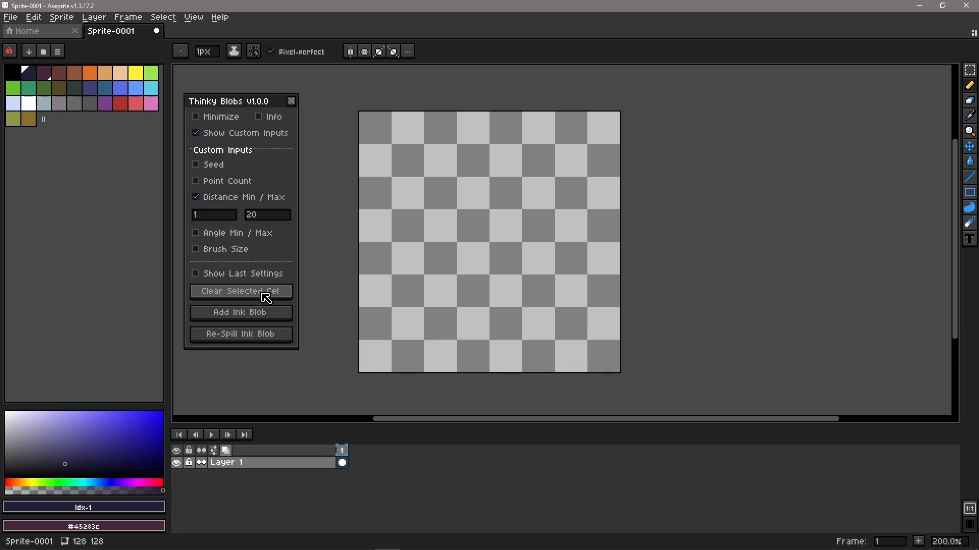
left_click(275, 318)
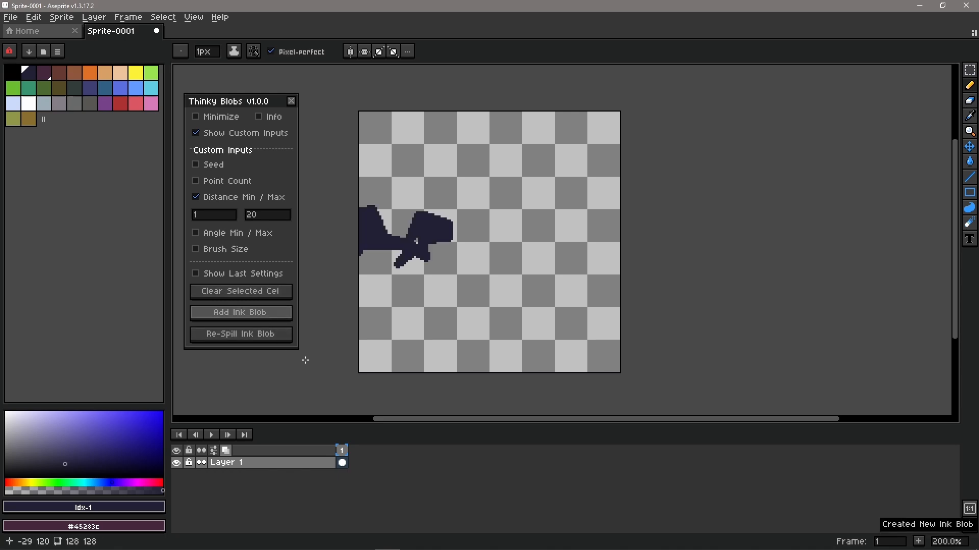
left_click(270, 338)
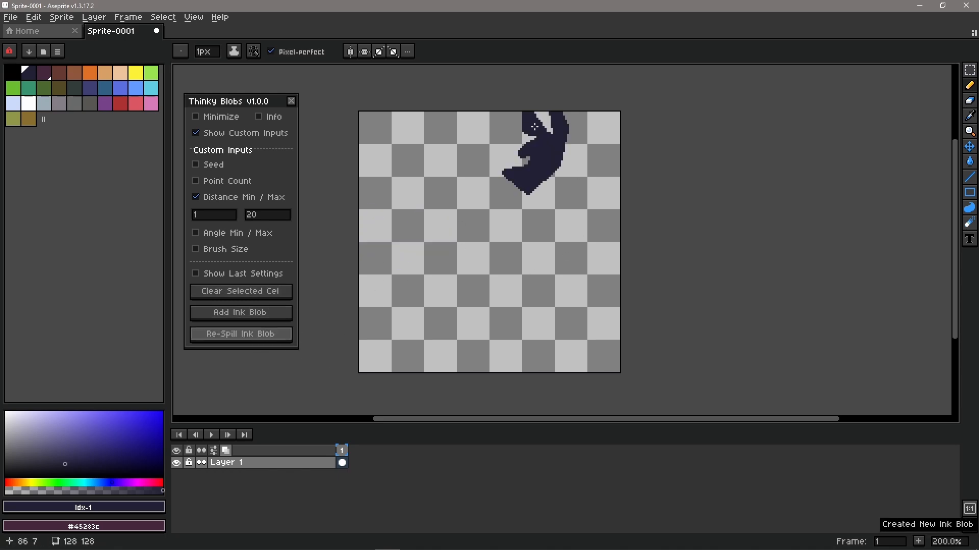
left_click(266, 336)
left_click(270, 338)
left_click(269, 339)
left_click(267, 339)
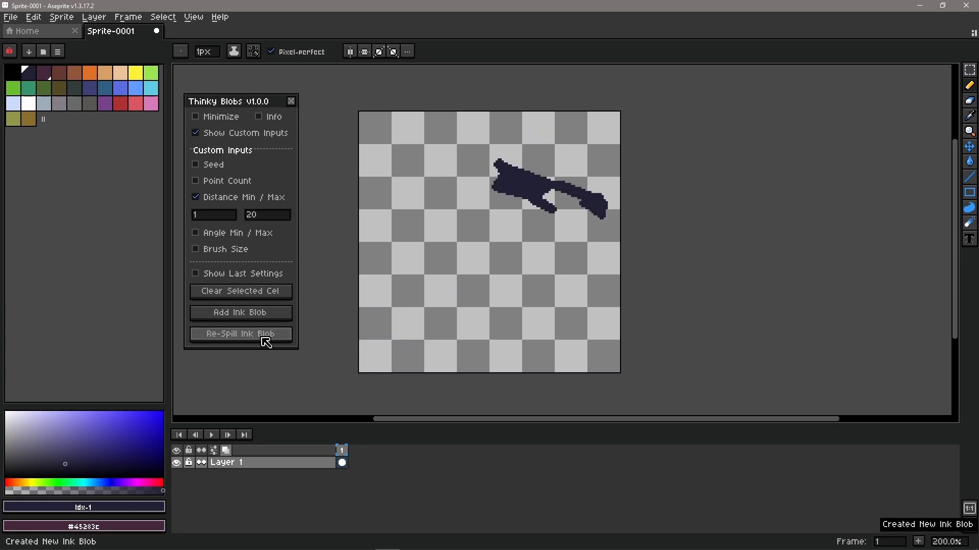
left_click(266, 340)
left_click(267, 340)
Step: Set the maximum distance to 5 and re-spill the ink blob several times
left_click(267, 216)
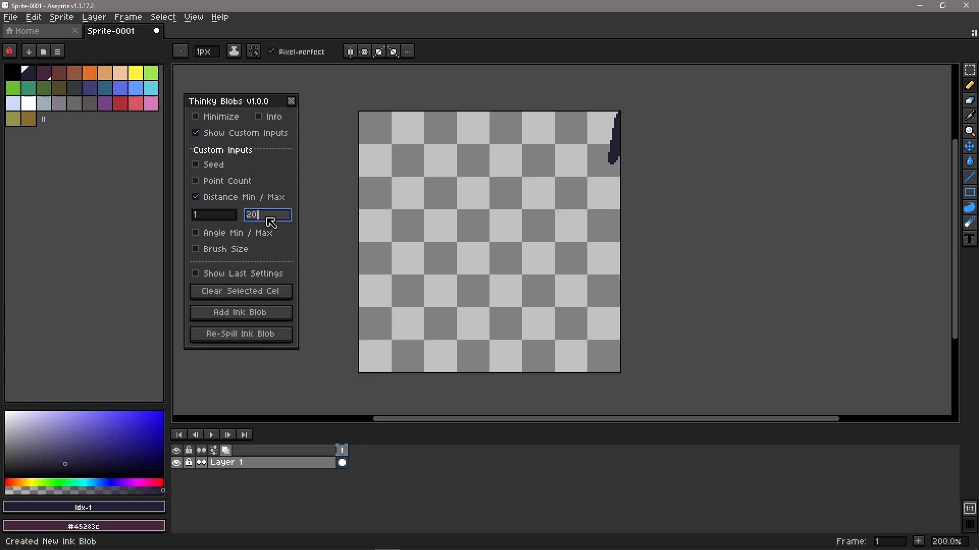
type("5")
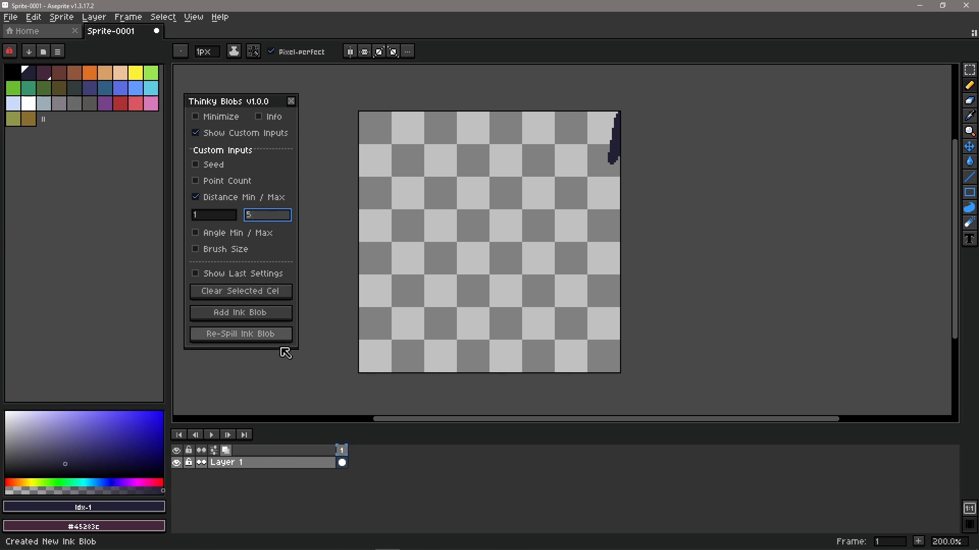
left_click(275, 338)
left_click(271, 338)
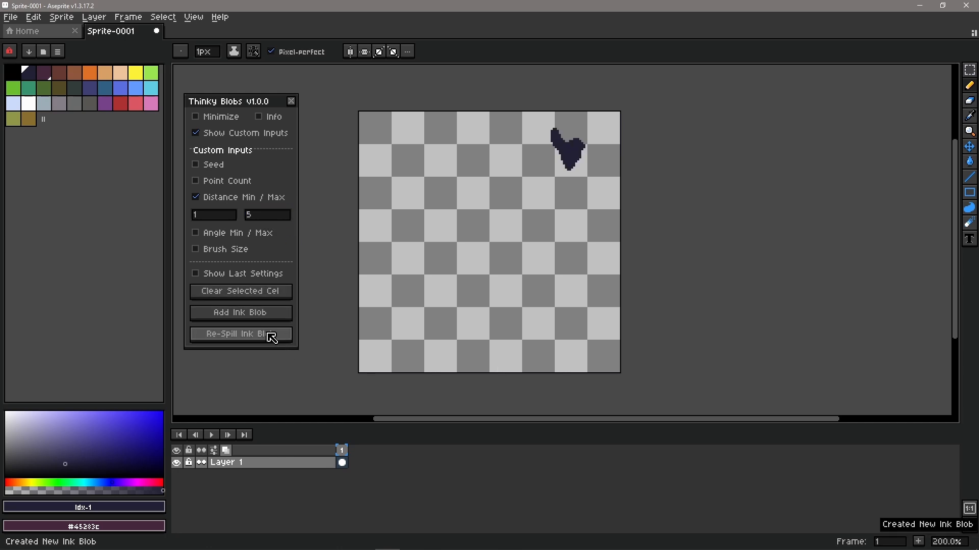
left_click(277, 338)
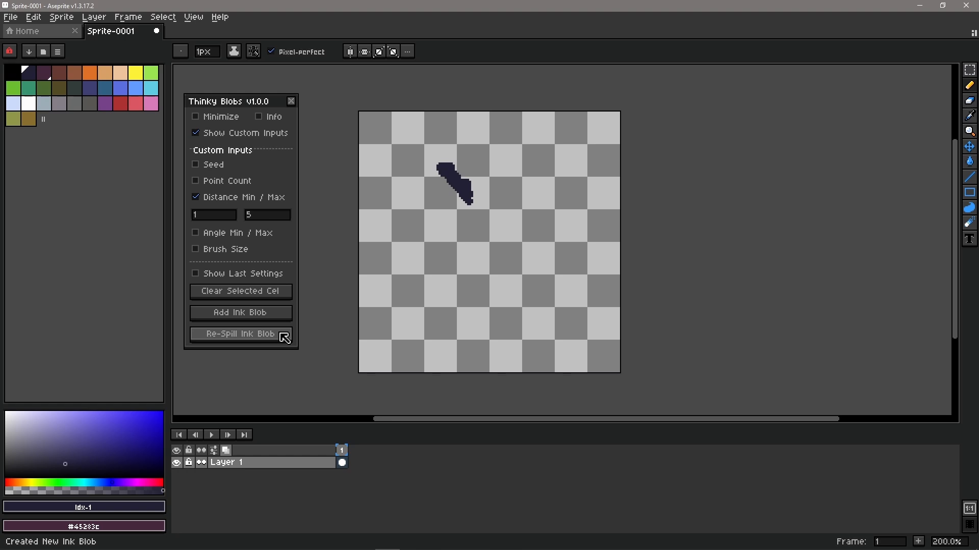
left_click(259, 337)
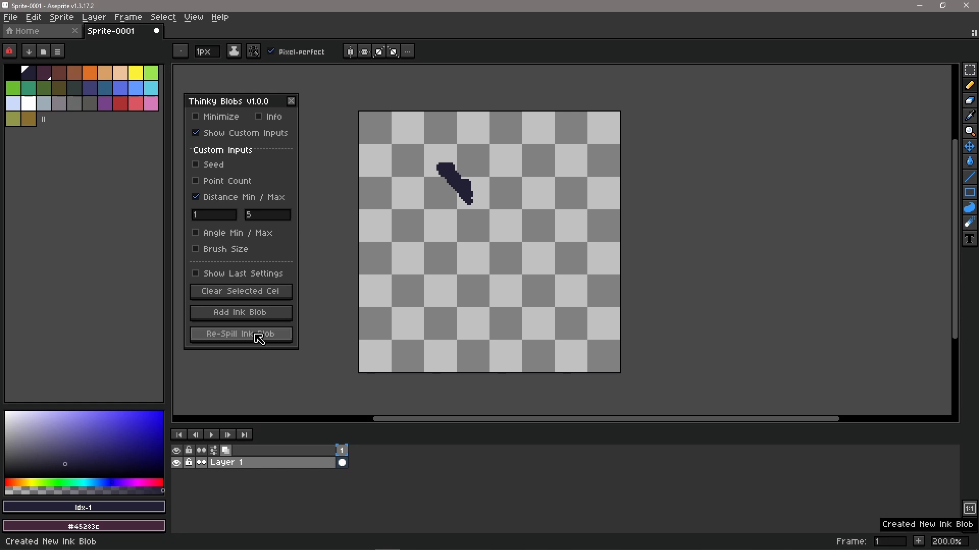
Step: Keep re-spilling the ink blob repeatedly with the 1 to 5 distance range
left_click(259, 337)
left_click(258, 337)
left_click(259, 337)
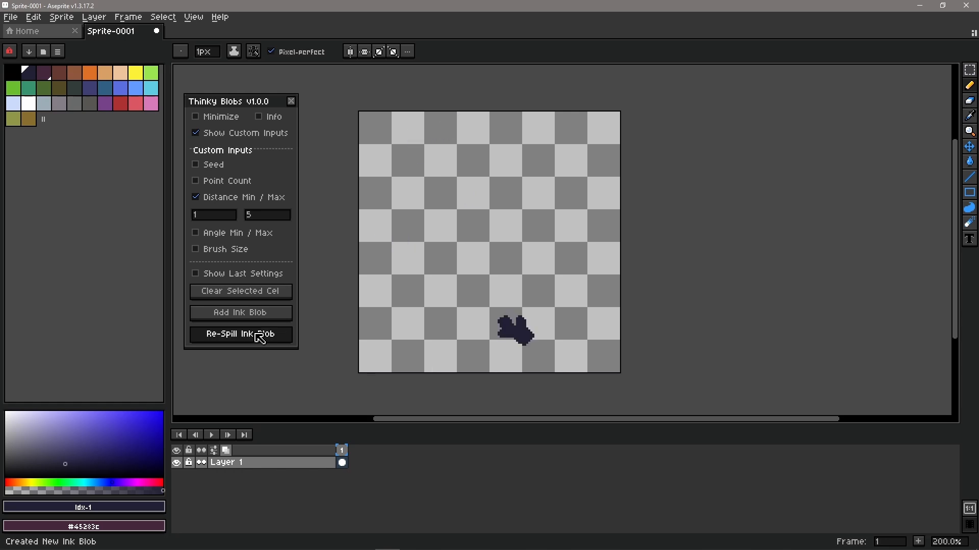
left_click(258, 337)
left_click(259, 337)
left_click(258, 337)
left_click(258, 337)
left_click(258, 337)
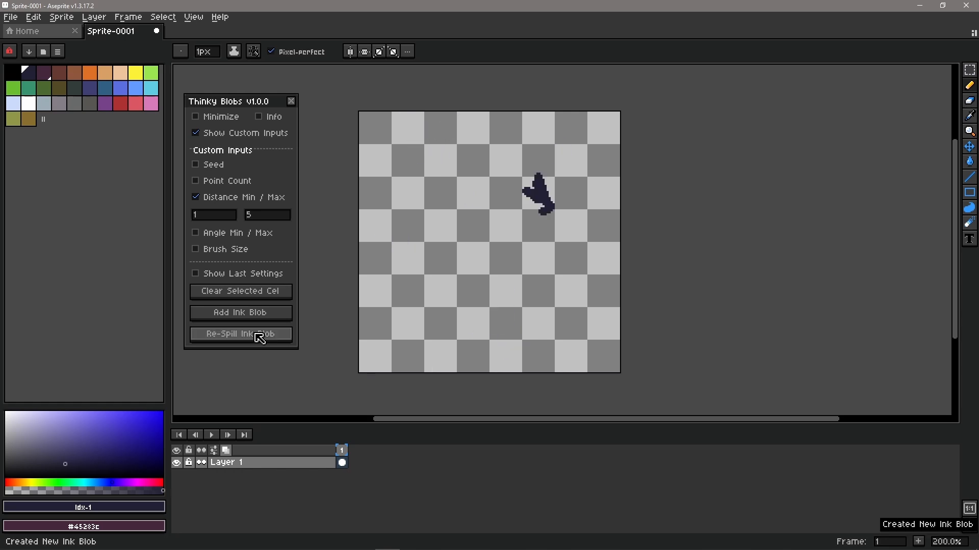
left_click(258, 337)
left_click(258, 337)
left_click(258, 337)
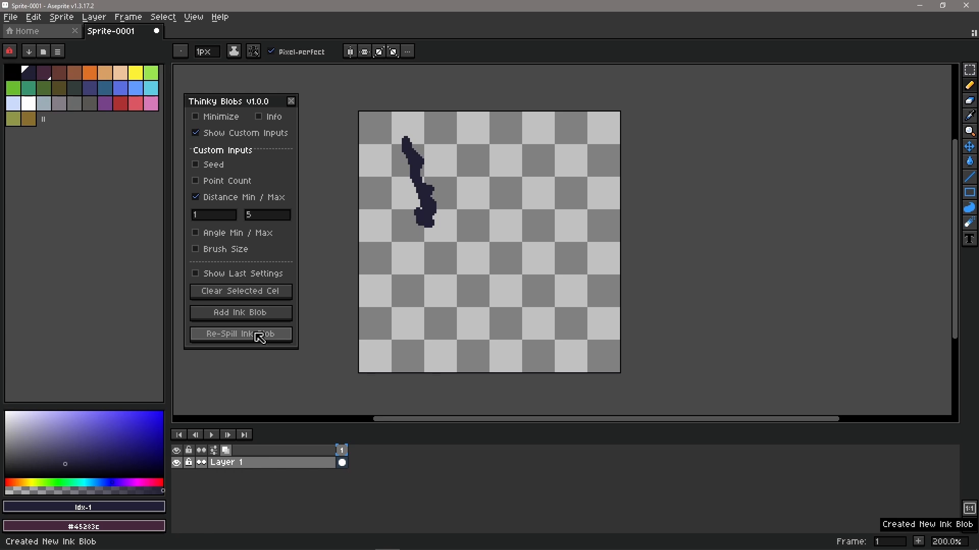
Step: Set the custom distance range to a minimum of 100 and a maximum of 120, and add an ink blob
left_click(219, 218)
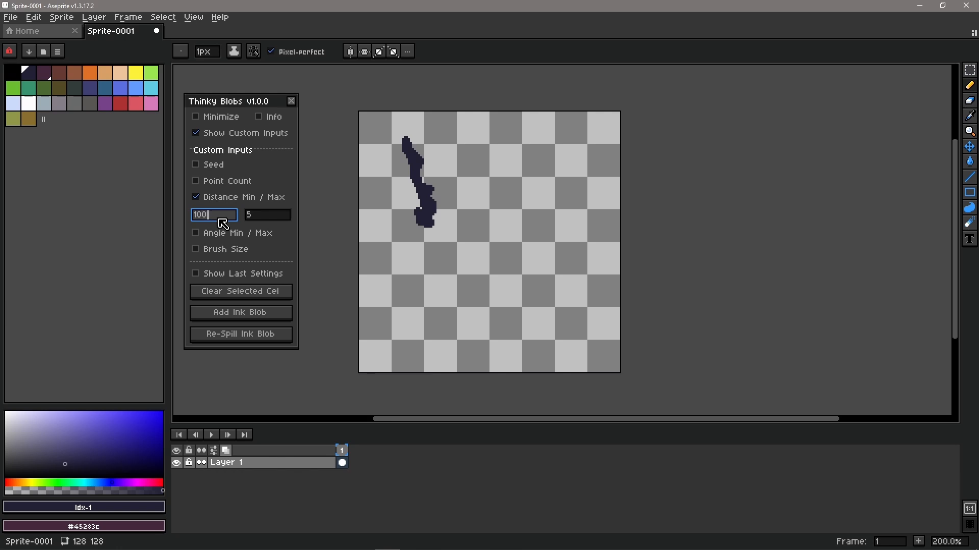
left_click(284, 219)
key("BackSpace")
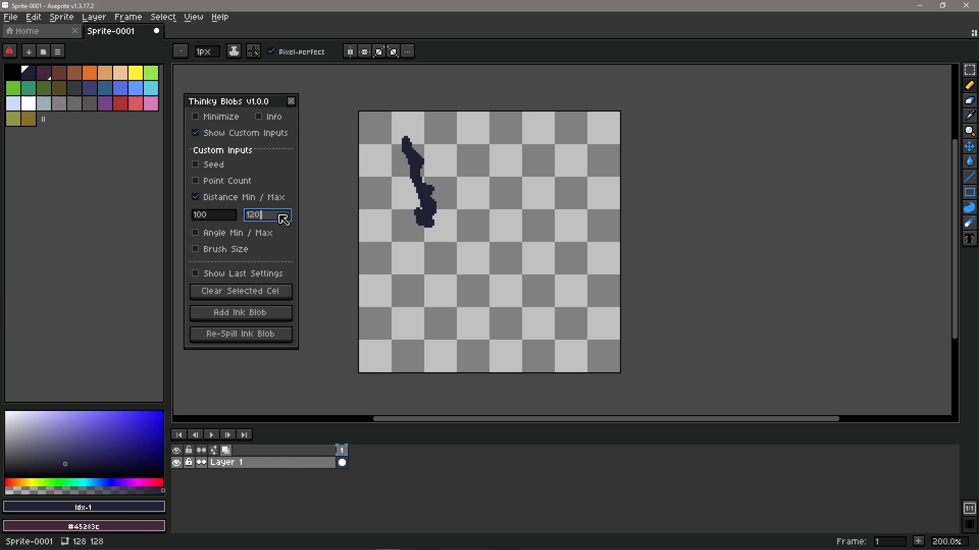
type("120")
left_click(246, 312)
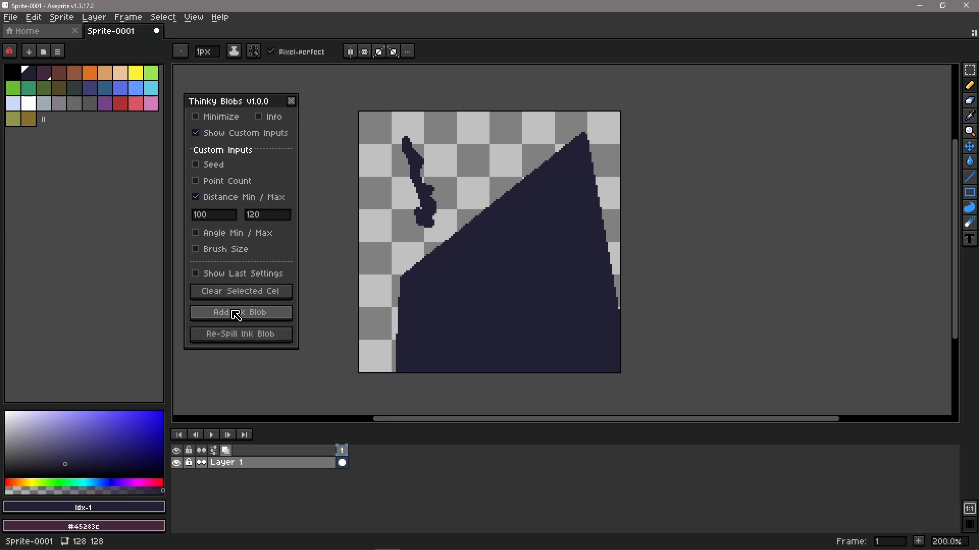
Step: Re-spill the ink blob repeatedly using the 100 to 120 distance range
left_click(246, 336)
left_click(252, 340)
left_click(252, 340)
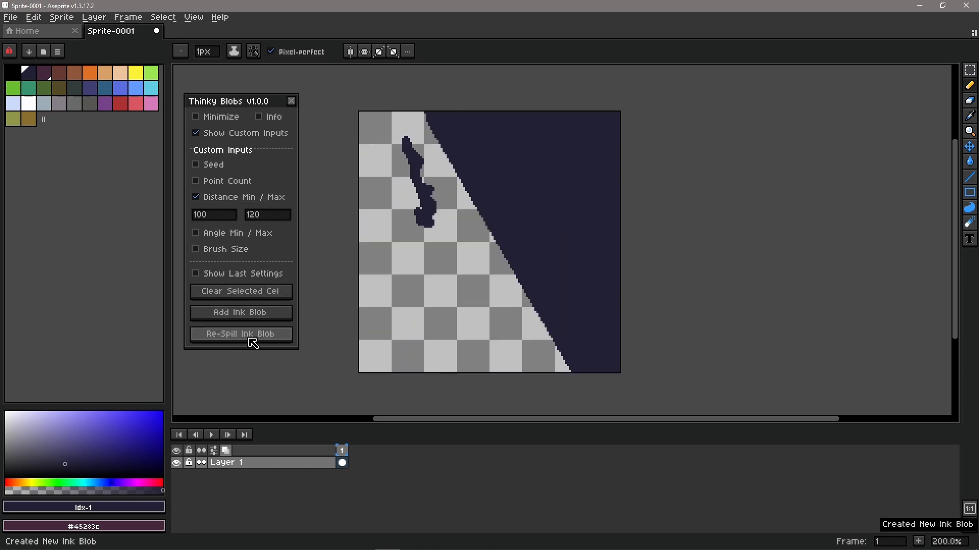
left_click(249, 339)
left_click(250, 339)
left_click(250, 339)
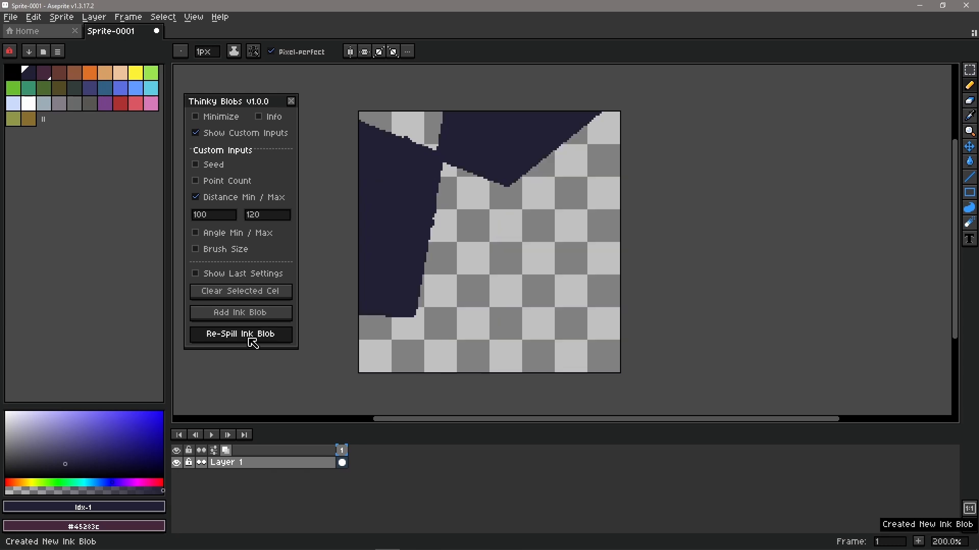
left_click(250, 339)
Step: Set the minimum distance to 5 and re-spill the ink blob several times
left_click(221, 218)
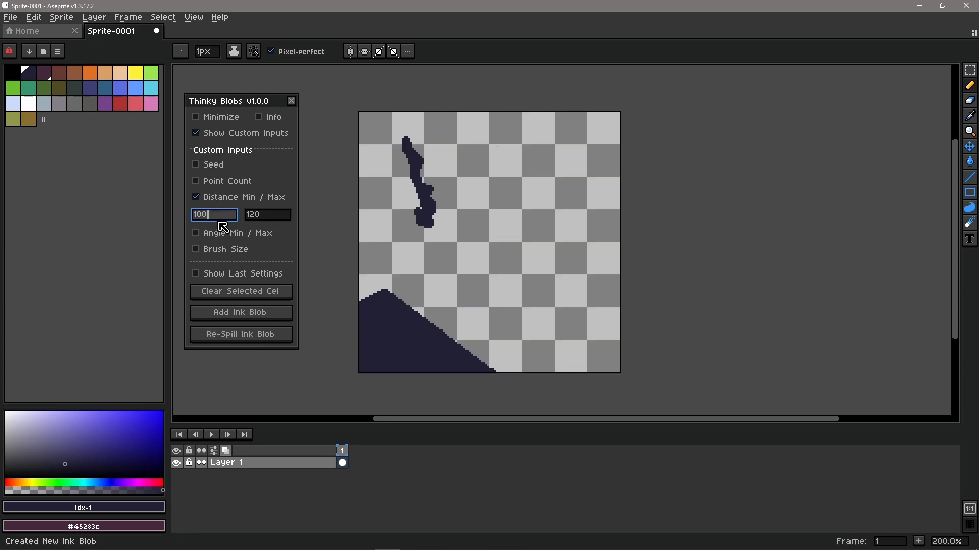
left_click(269, 341)
left_click(267, 342)
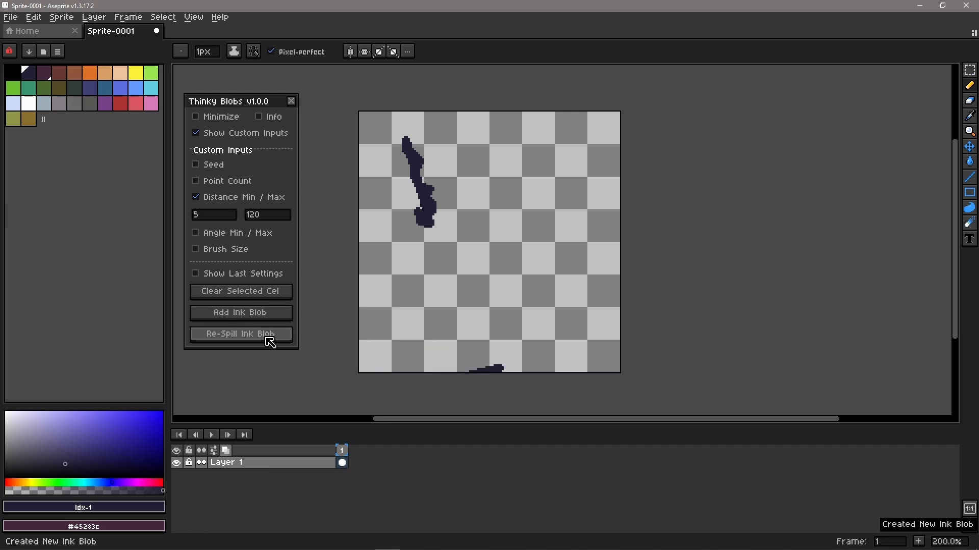
left_click(267, 342)
left_click(267, 342)
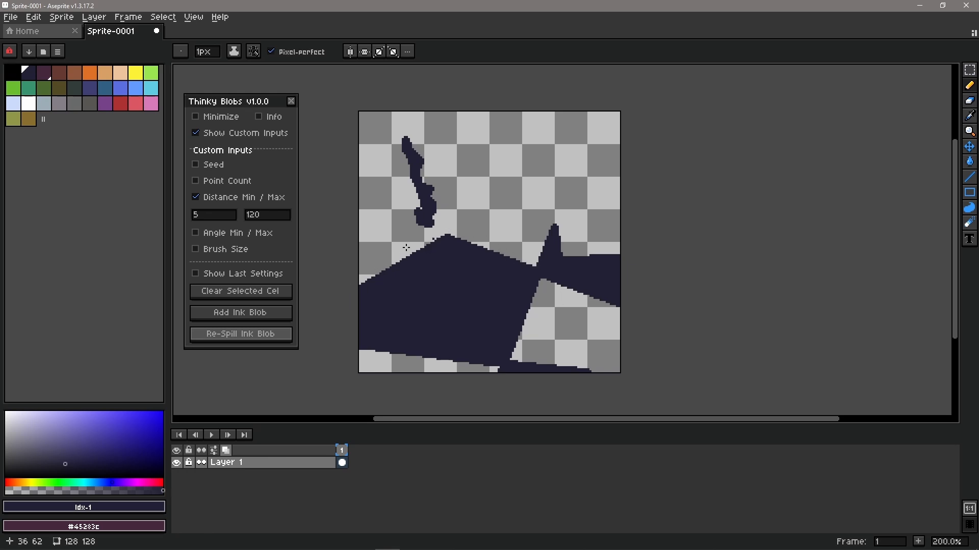
left_click(266, 336)
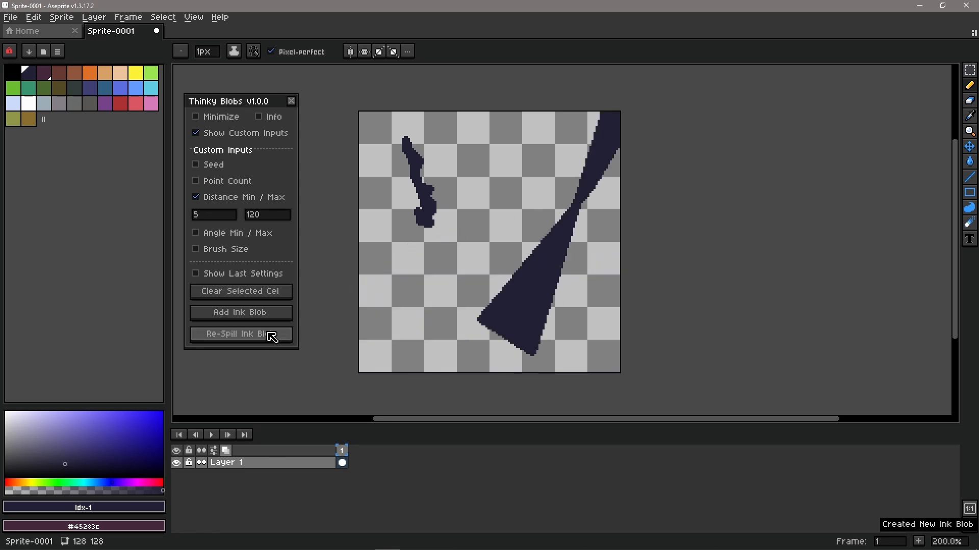
Step: Set the maximum distance to 200 and re-spill the ink blob several times
left_click(271, 216)
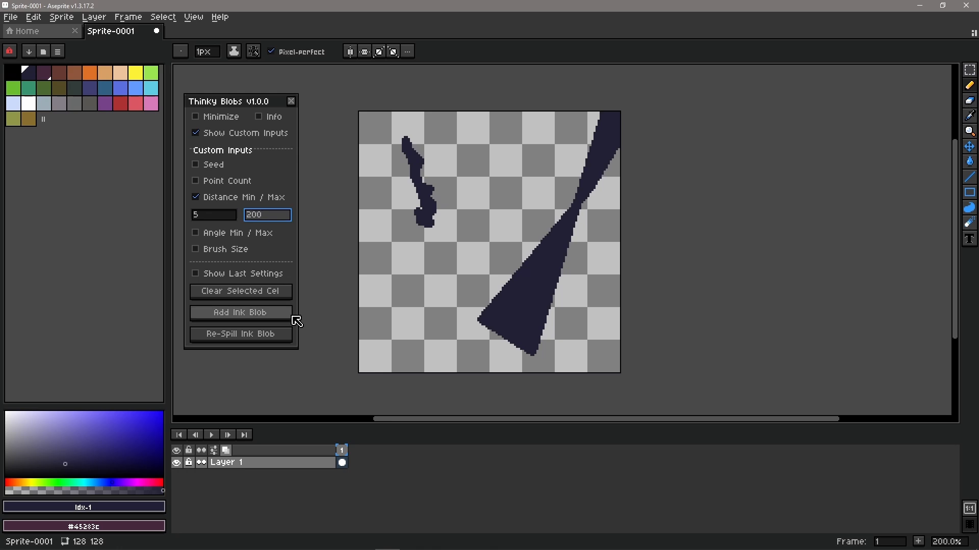
left_click(256, 337)
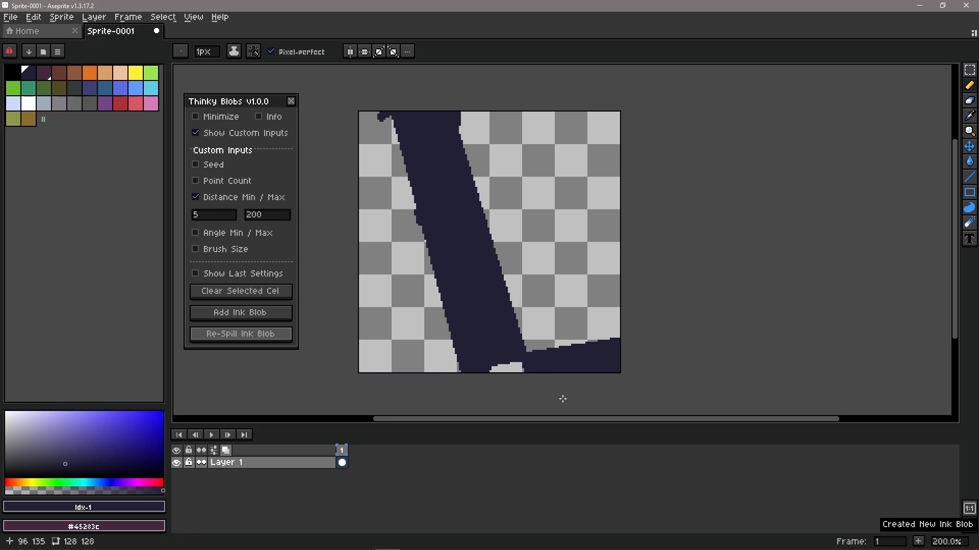
left_click(264, 340)
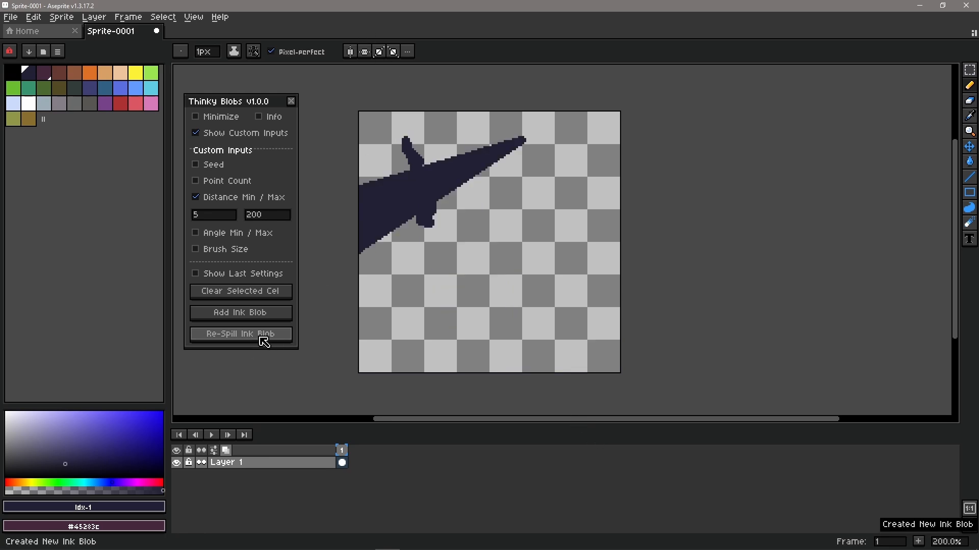
left_click(260, 339)
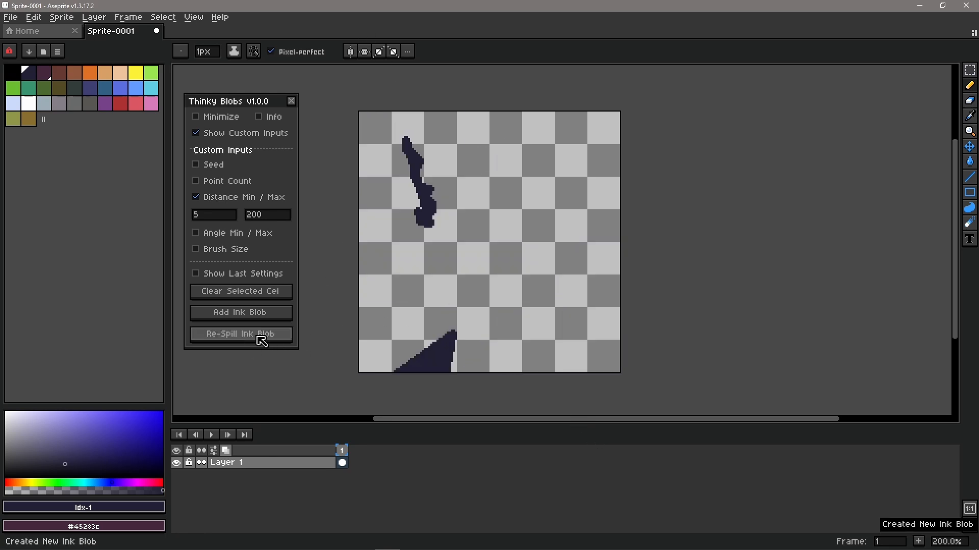
left_click(261, 339)
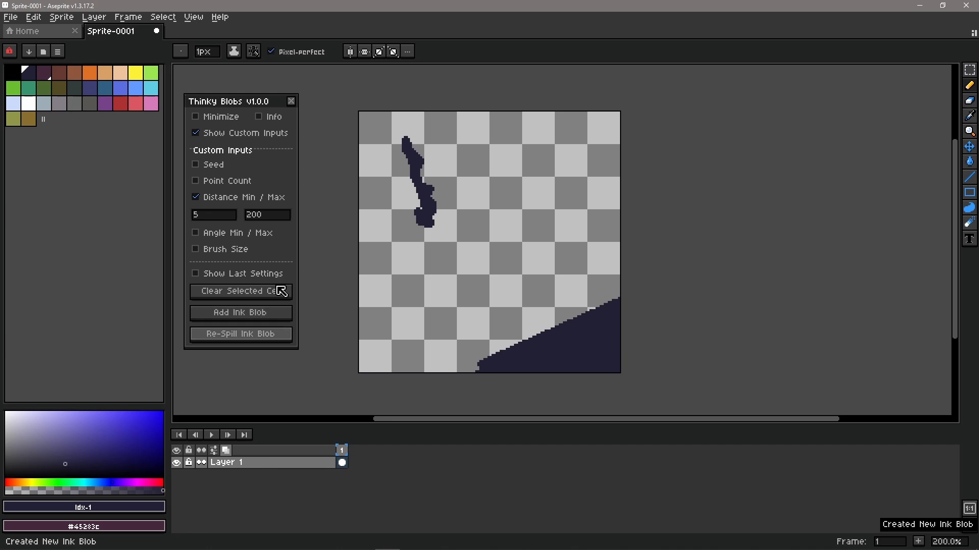
Step: Set the minimum distance to 1, clear the cel, and swap the custom distance range for the custom angle range
left_click(276, 216)
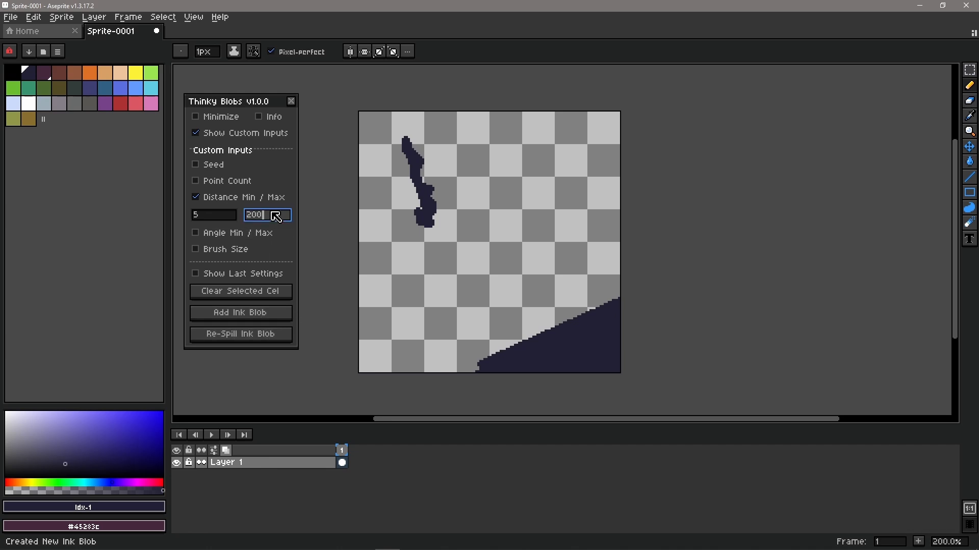
left_click(226, 214)
left_click(268, 216)
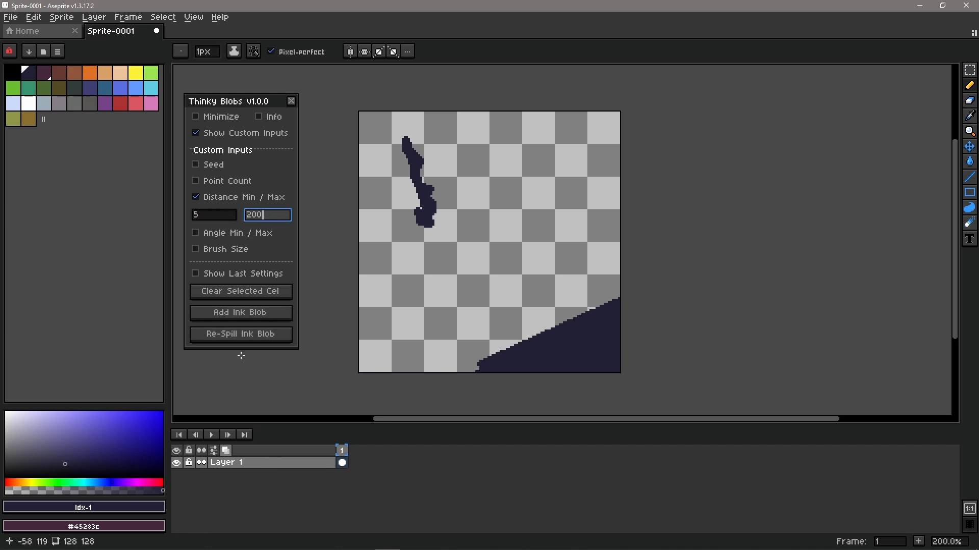
left_click(230, 213)
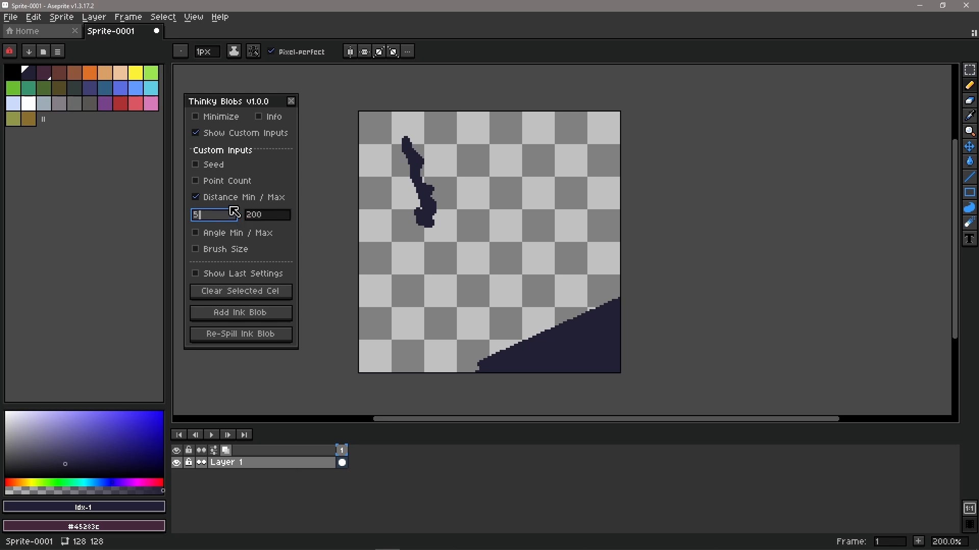
type("1")
left_click(199, 200)
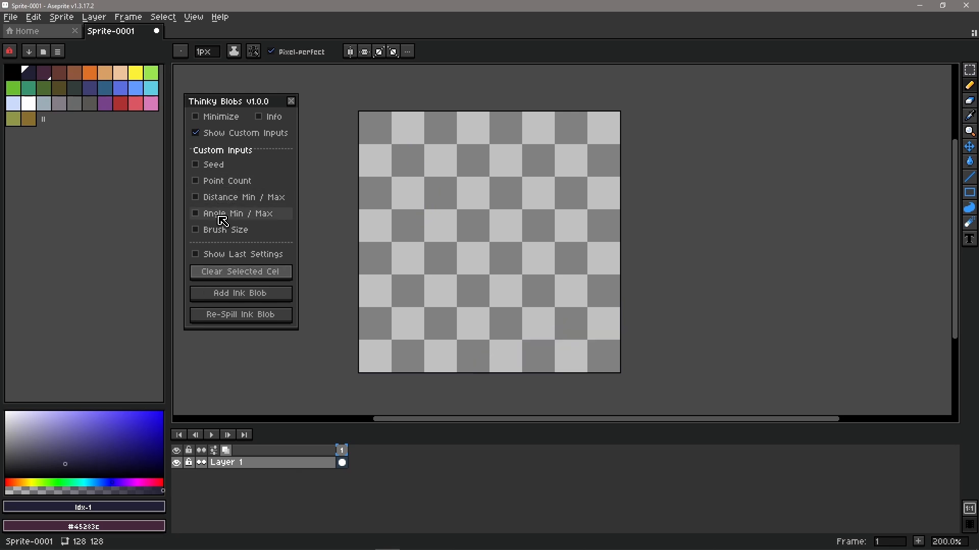
left_click(224, 222)
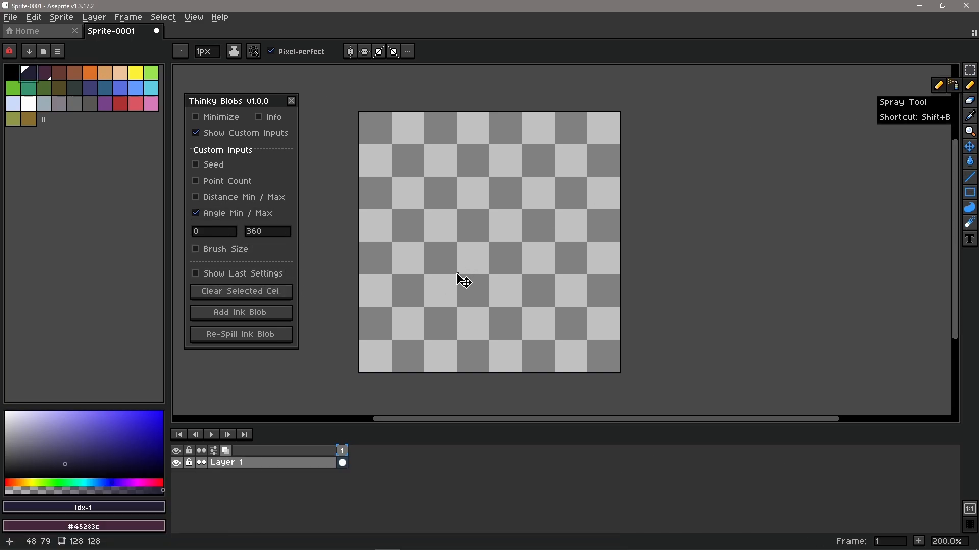
Step: Increase the pencil brush to 9 px and place separate dots around the canvas to illustrate blob points
scroll(457, 274, "up", 8)
left_click(433, 278)
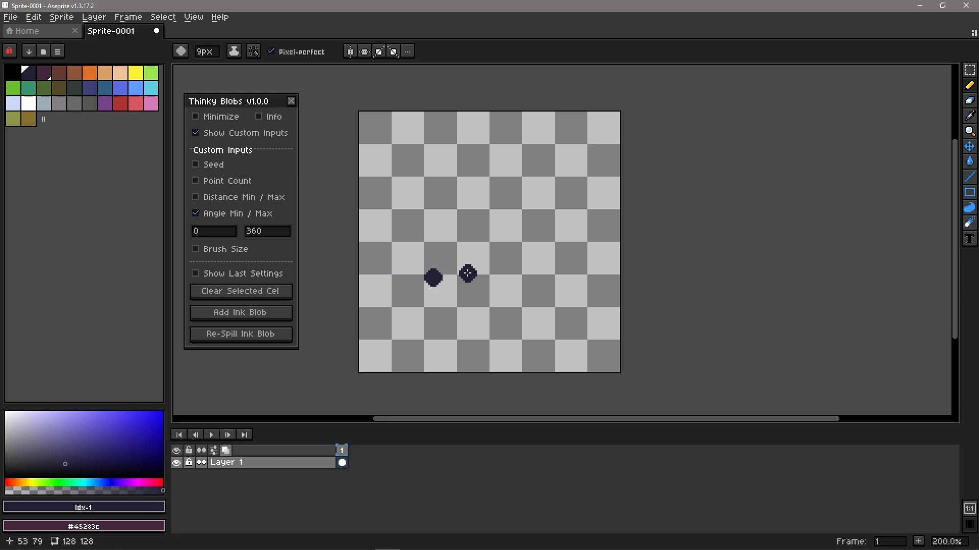
left_click(433, 230)
left_click(464, 197)
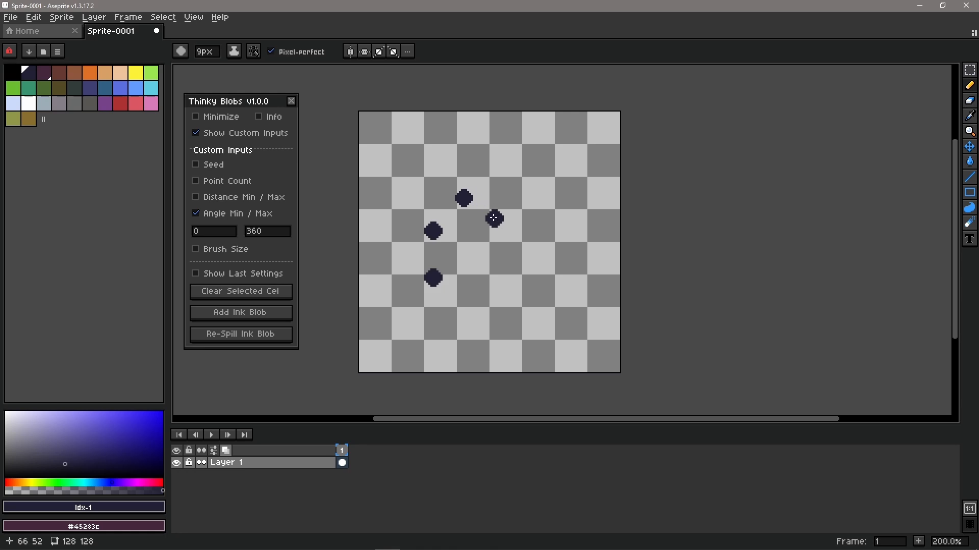
left_click(493, 218)
left_click(579, 246)
left_click(558, 317)
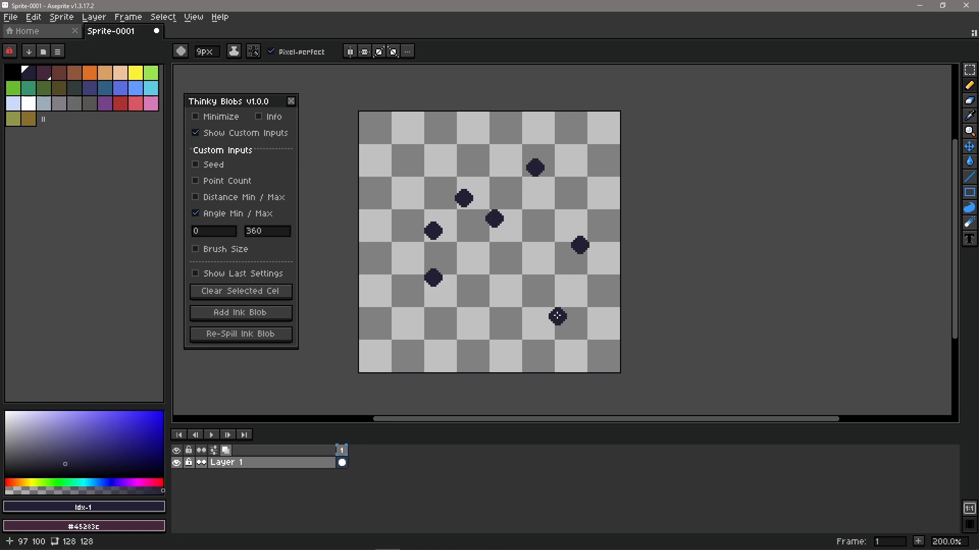
left_click(479, 337)
left_click(458, 313)
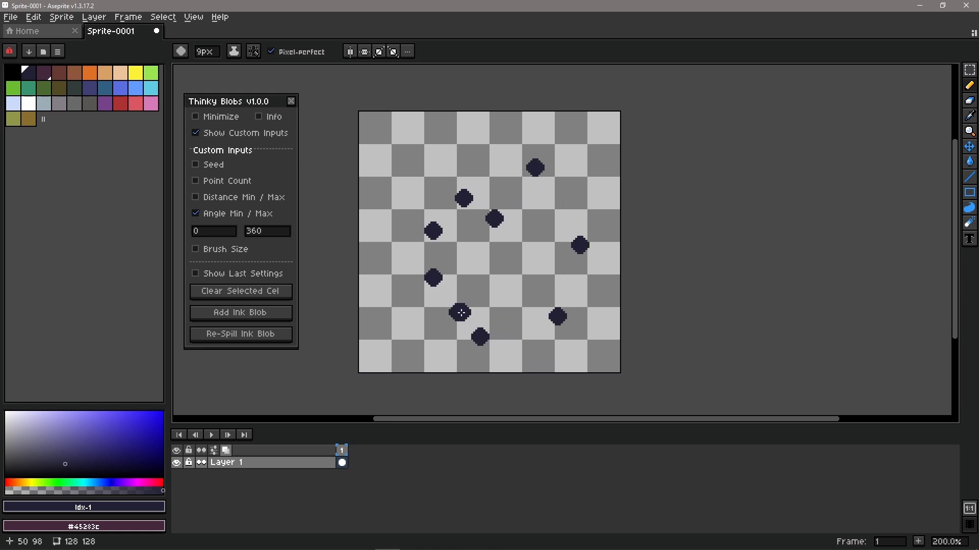
left_click(509, 234)
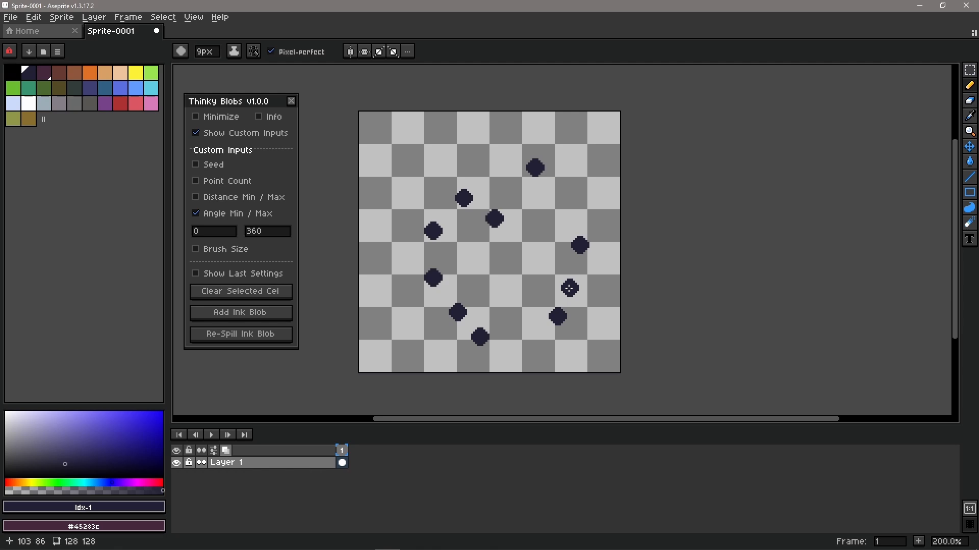
Step: Undo all the pencil dots on the canvas
key("ctrl+z")
key("ctrl+z")
key("ctrl+z")
key("ctrl+z")
key("ctrl+z")
key("ctrl+z")
key("ctrl+z")
key("ctrl+z")
key("ctrl+z")
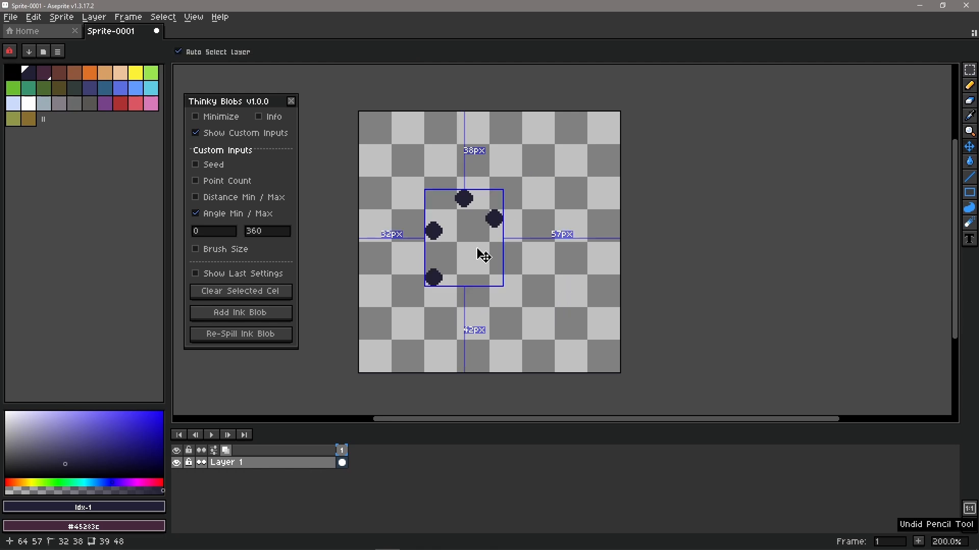
key("ctrl+z")
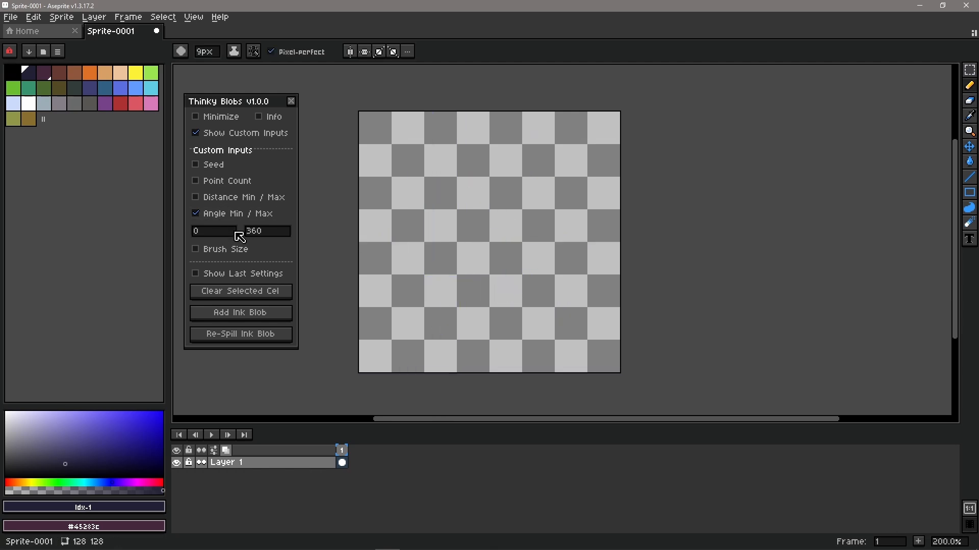
Step: Set the minimum angle to 300, add an ink blob and re-spill it repeatedly
left_click(224, 235)
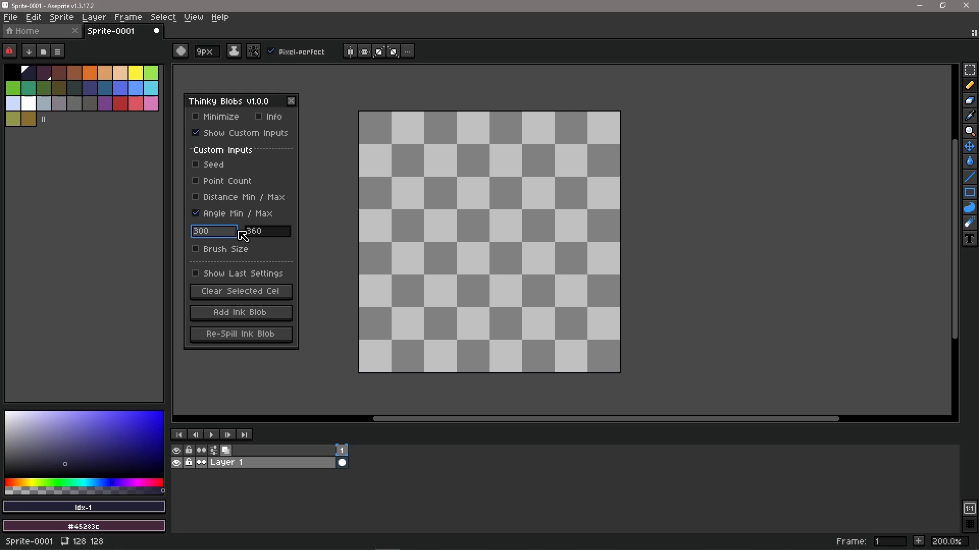
left_click(272, 312)
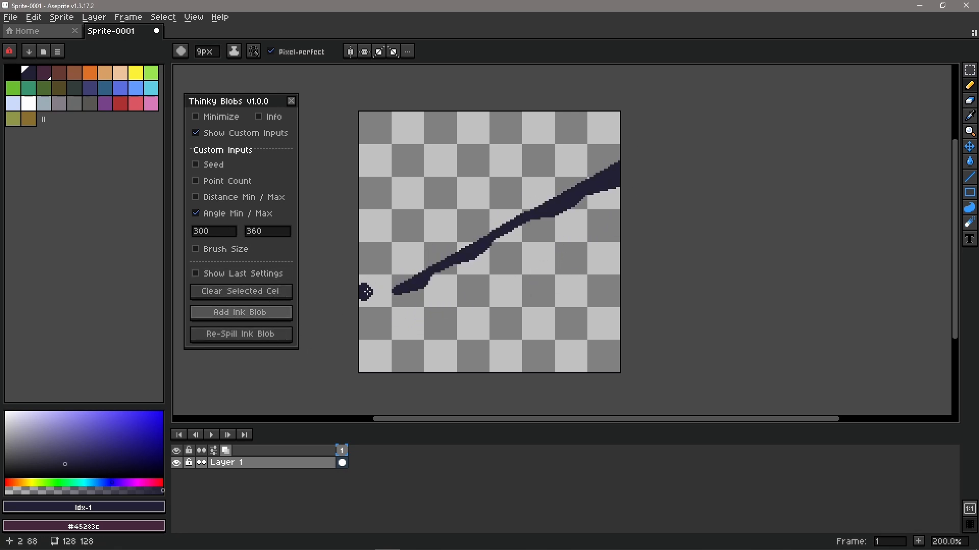
left_click(241, 338)
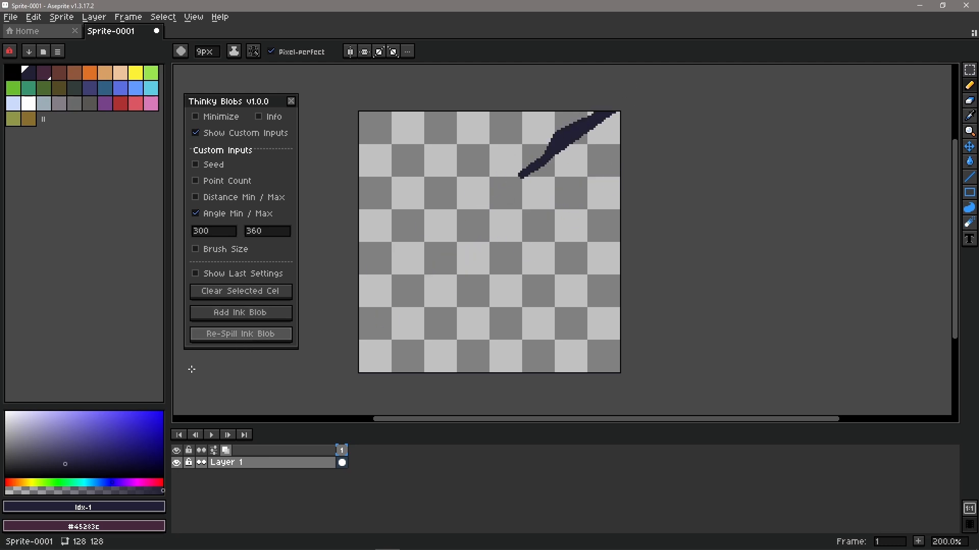
left_click(244, 337)
left_click(251, 340)
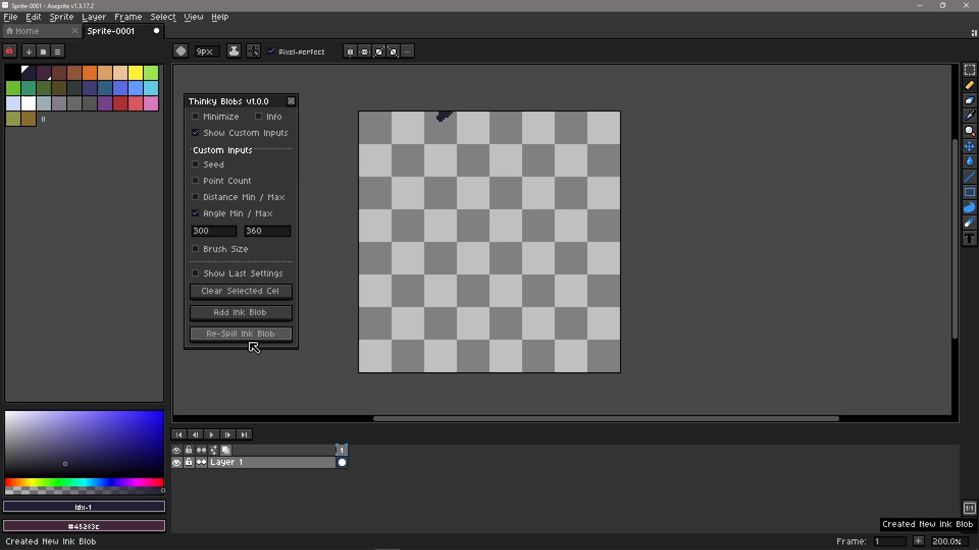
left_click(251, 339)
left_click(251, 339)
left_click(253, 342)
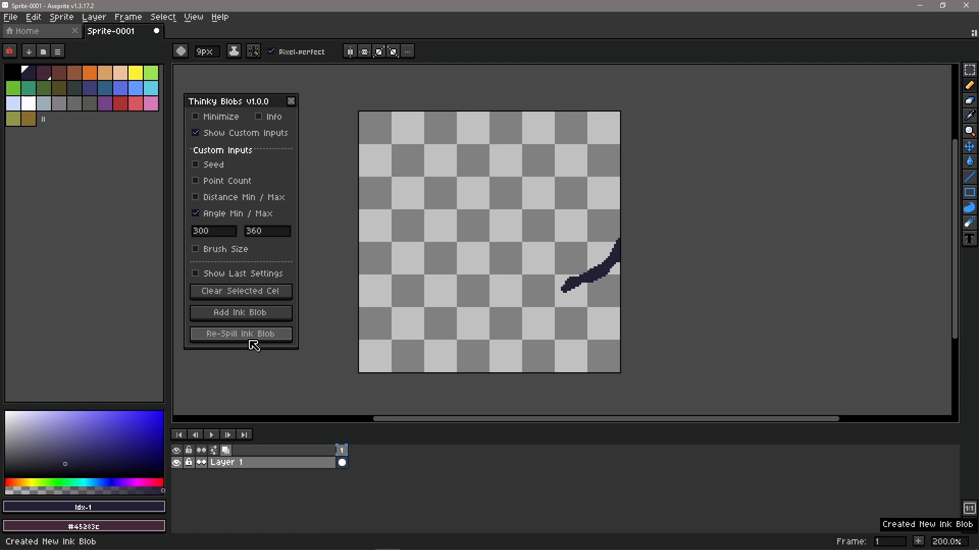
left_click(252, 343)
Step: Set the custom angle range to a minimum of 90 and maximum of 110, and re-spill the ink blob repeatedly
left_click(223, 237)
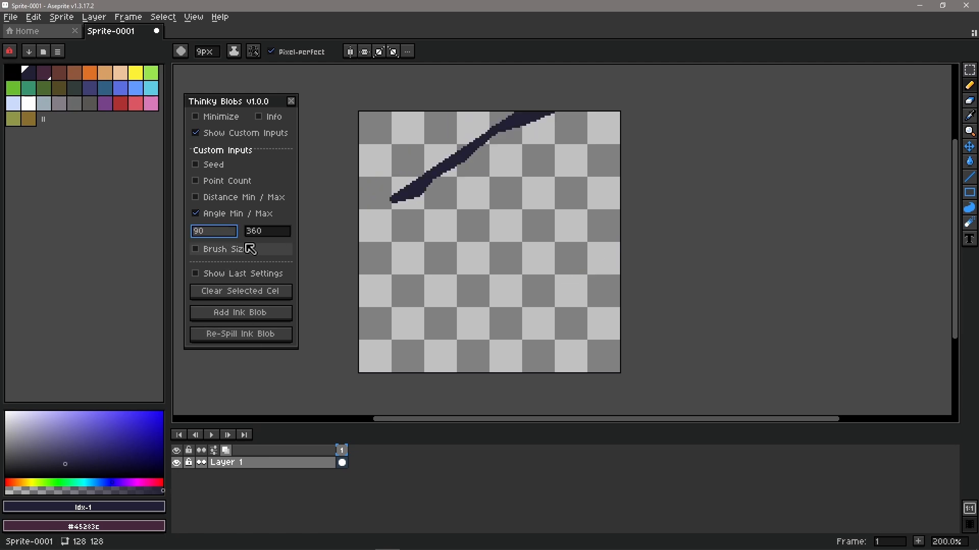
left_click(279, 236)
key("BackSpace")
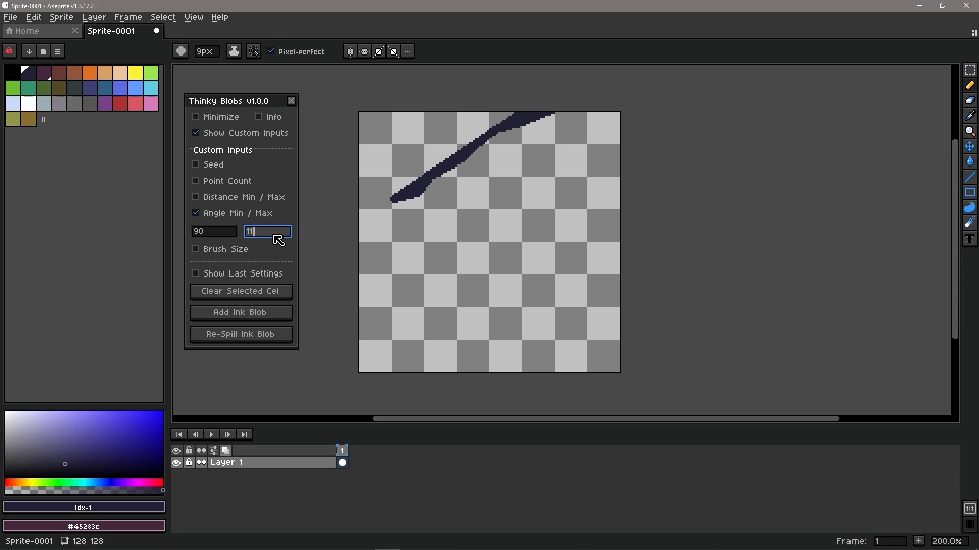
left_click(265, 336)
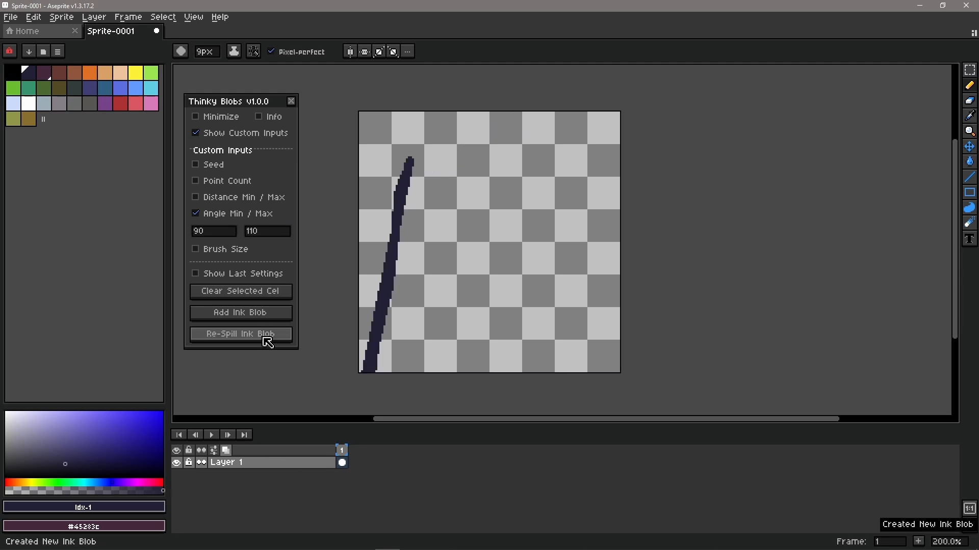
left_click(280, 336)
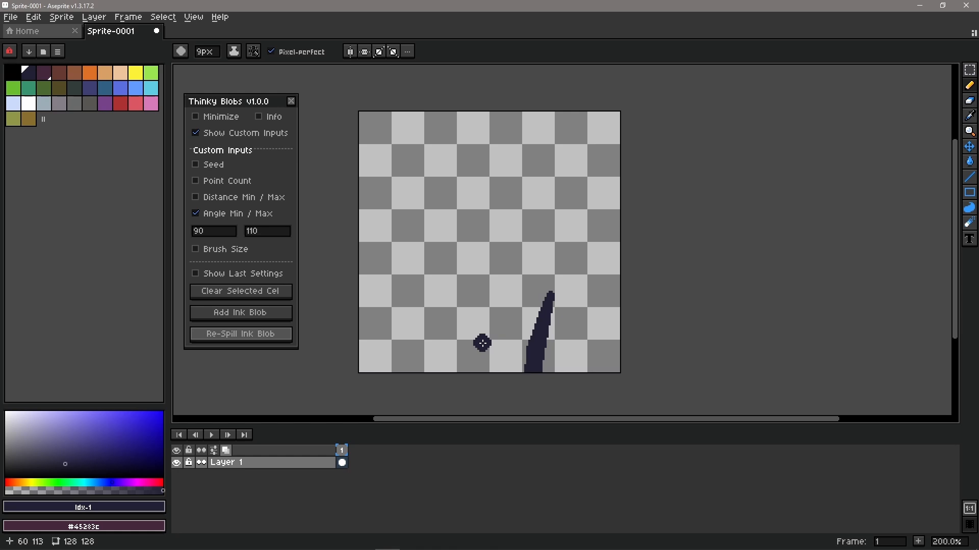
left_click(272, 340)
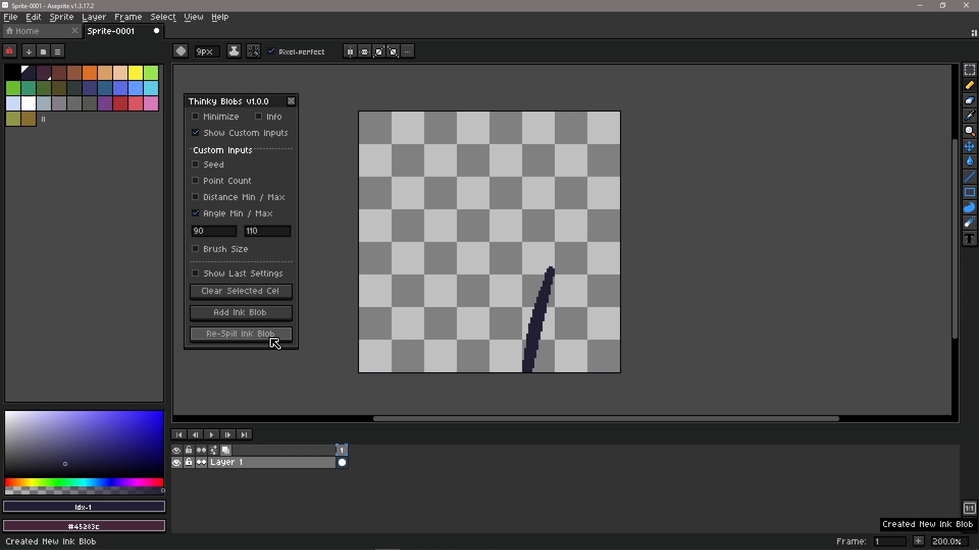
left_click(274, 340)
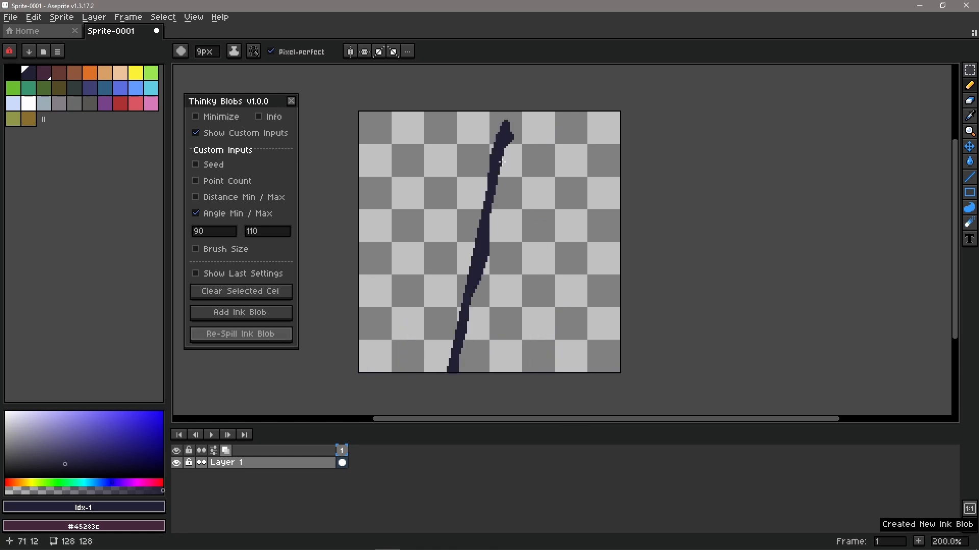
Step: Set the maximum angle to 90 and re-spill the ink blob repeatedly
left_click(267, 231)
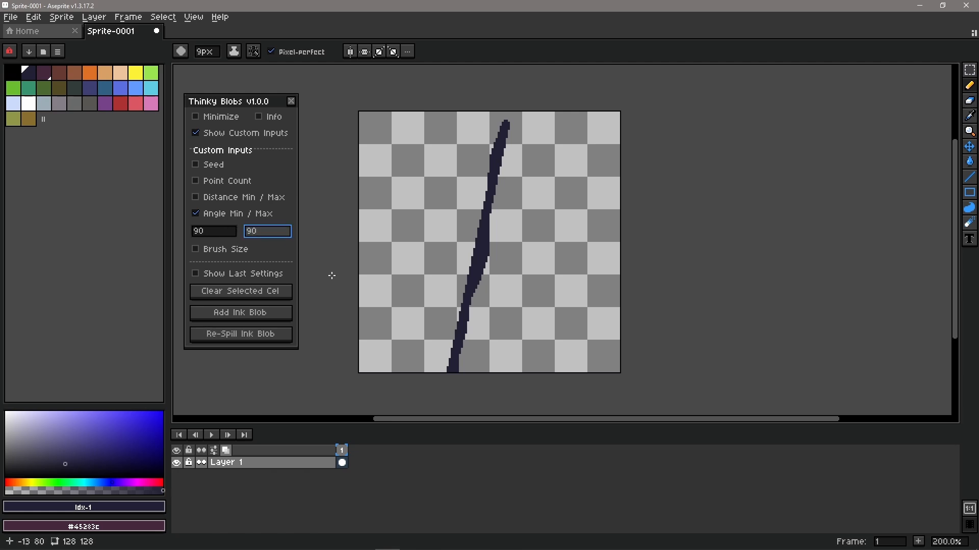
left_click(263, 337)
left_click(265, 334)
left_click(266, 337)
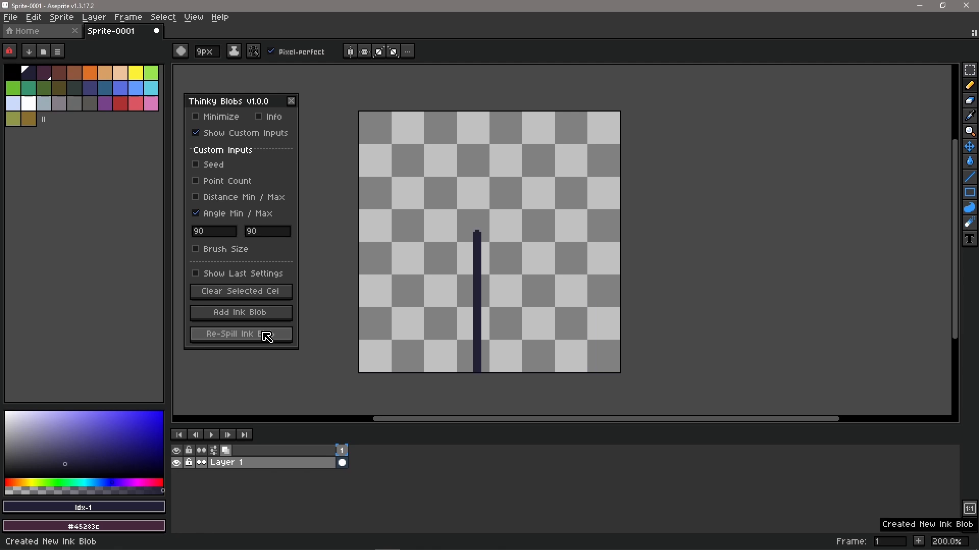
left_click(266, 337)
left_click(265, 335)
left_click(265, 337)
left_click(266, 338)
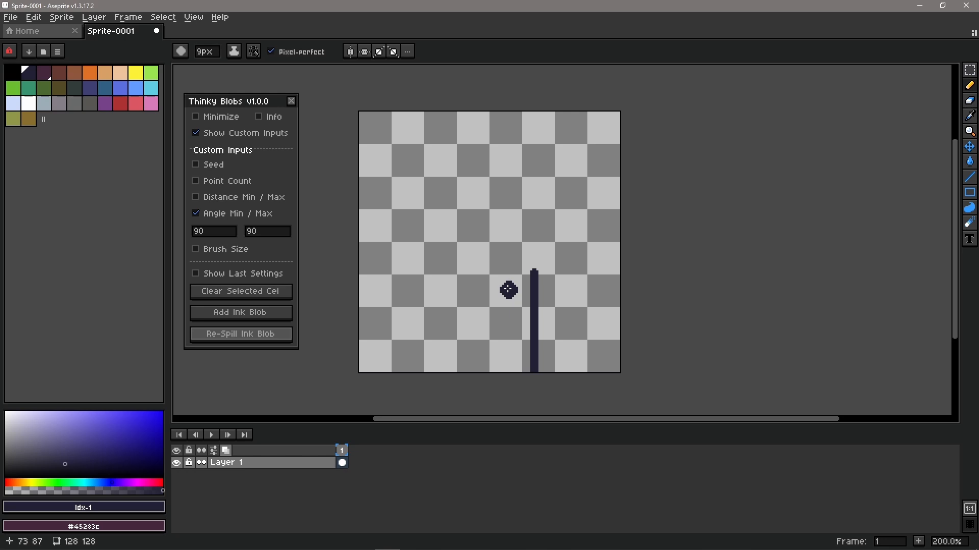
Step: Set the custom angle range to a minimum of 0 and maximum of 360, and re-spill the ink blob
left_click(218, 232)
key("BackSpace")
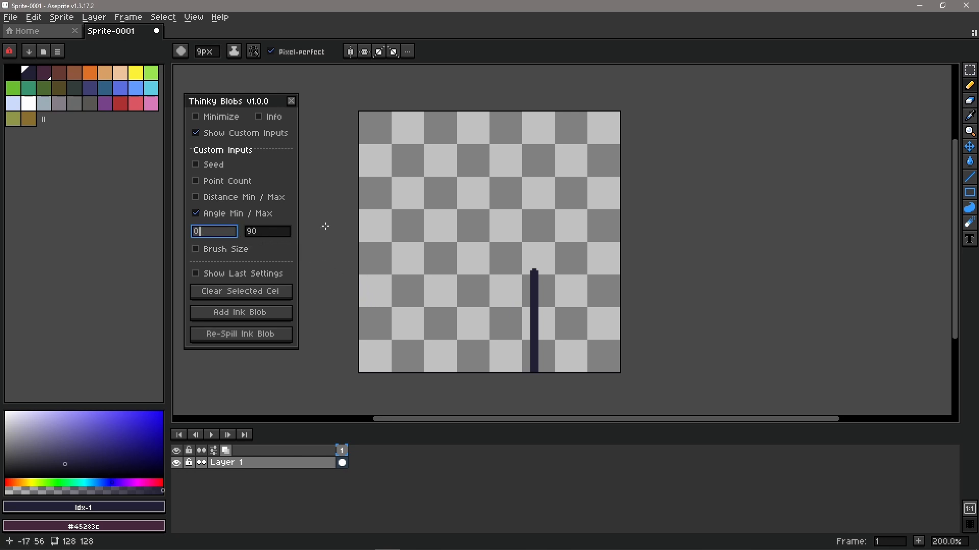
left_click(279, 236)
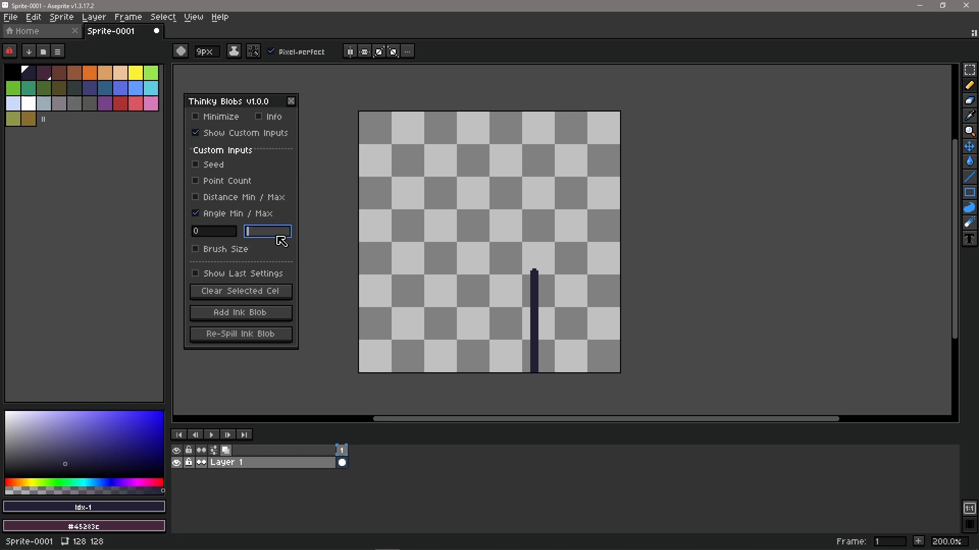
type("360")
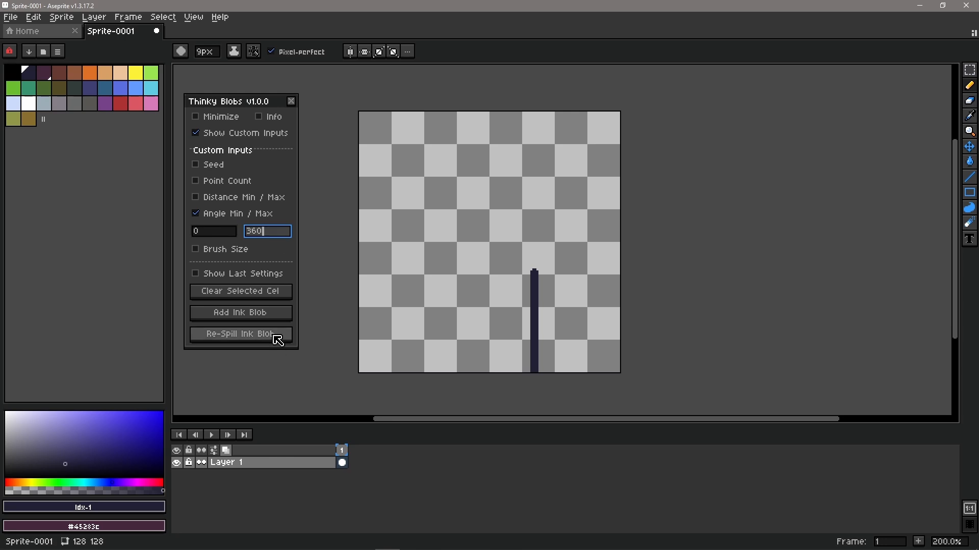
left_click(278, 337)
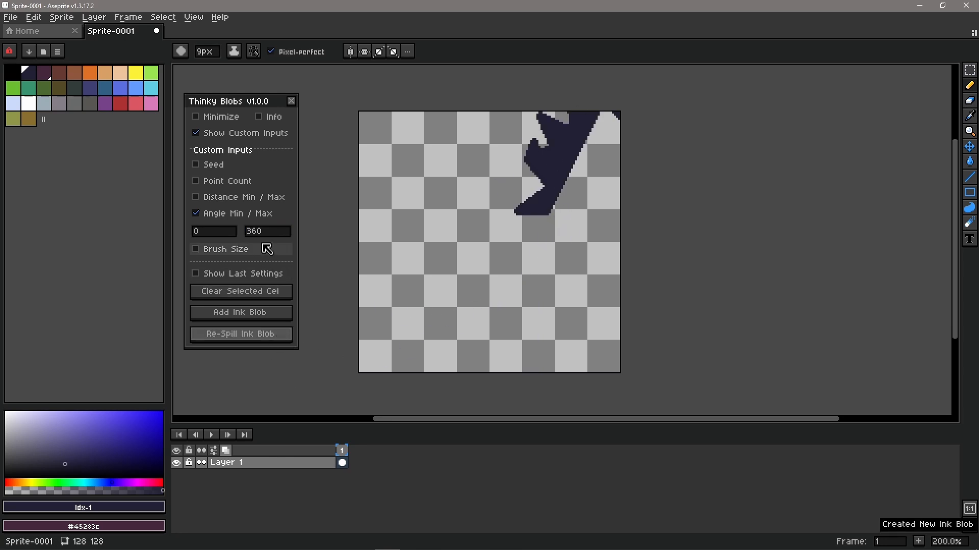
left_click(279, 235)
key("BackSpace")
key("BackSpace")
key("BackSpace")
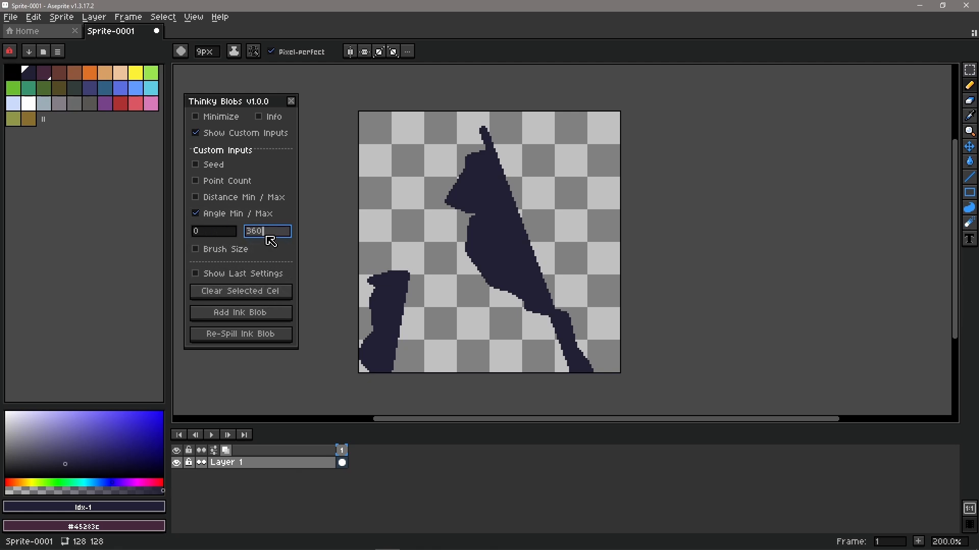
Step: Swap the custom angle range for a custom brush size and add an ink blob to a cleared cel
left_click(245, 219)
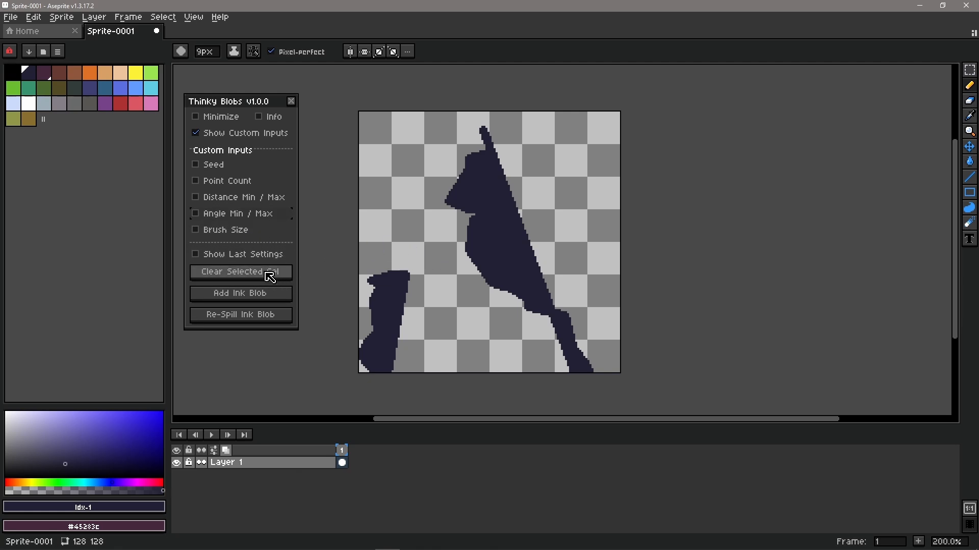
left_click(273, 274)
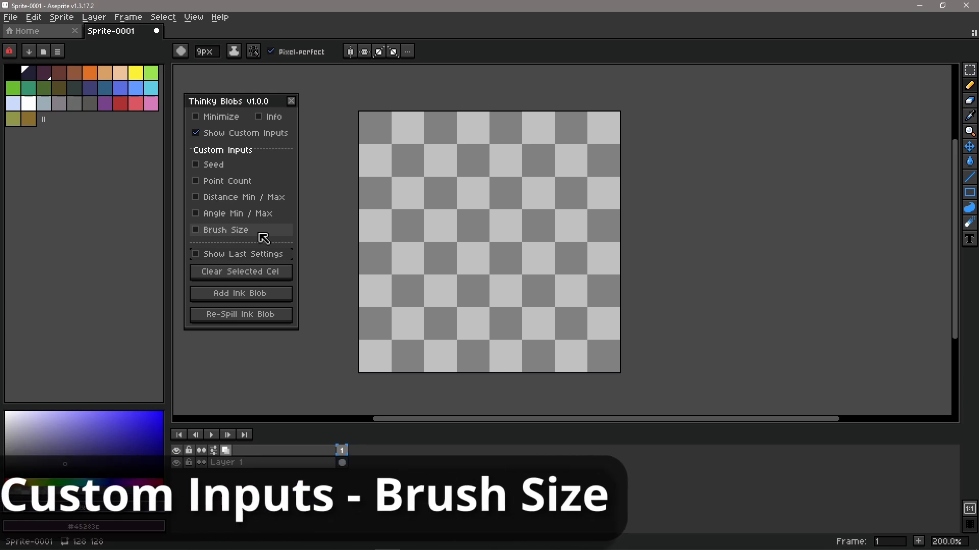
left_click(219, 231)
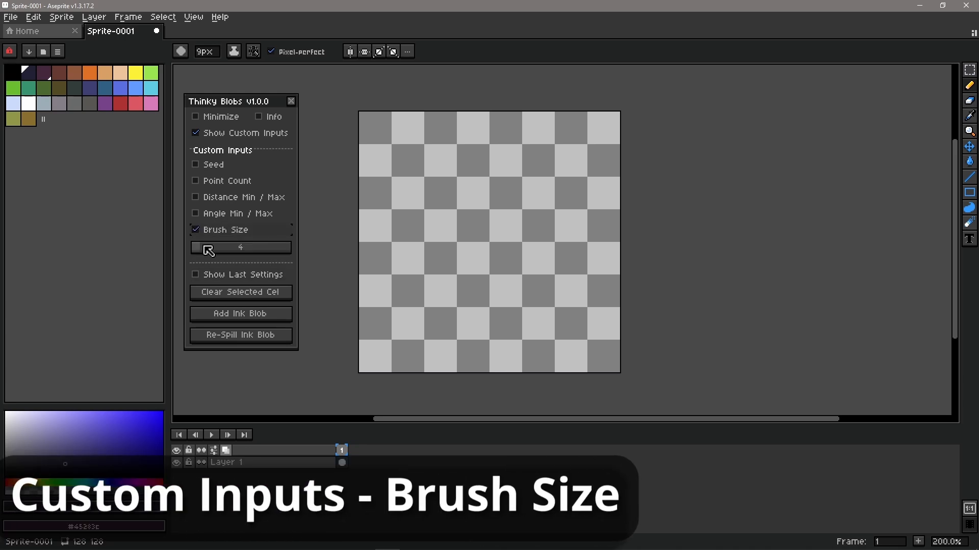
left_click(235, 314)
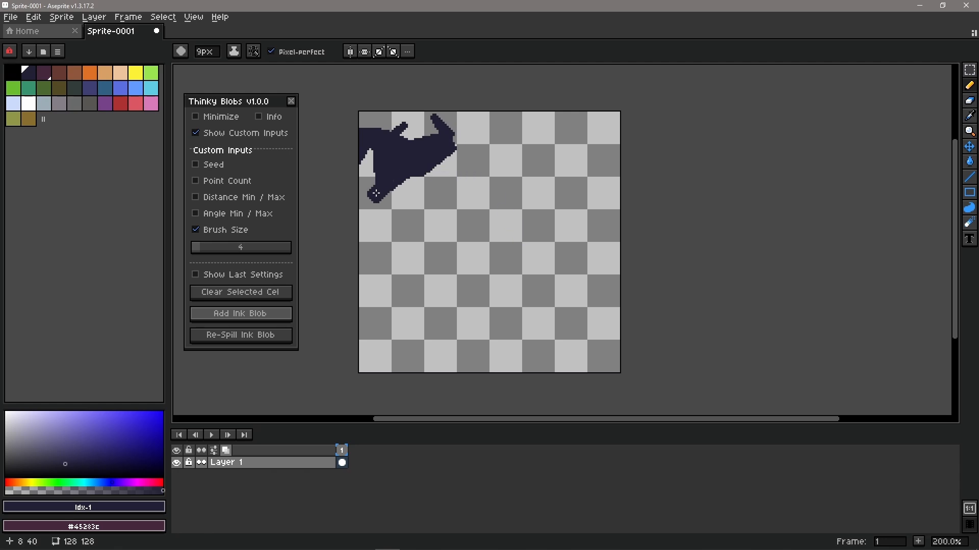
Step: Increase the pencil brush to 22 px, draw a short test stroke below the blob and undo it
scroll(471, 251, "up", 1)
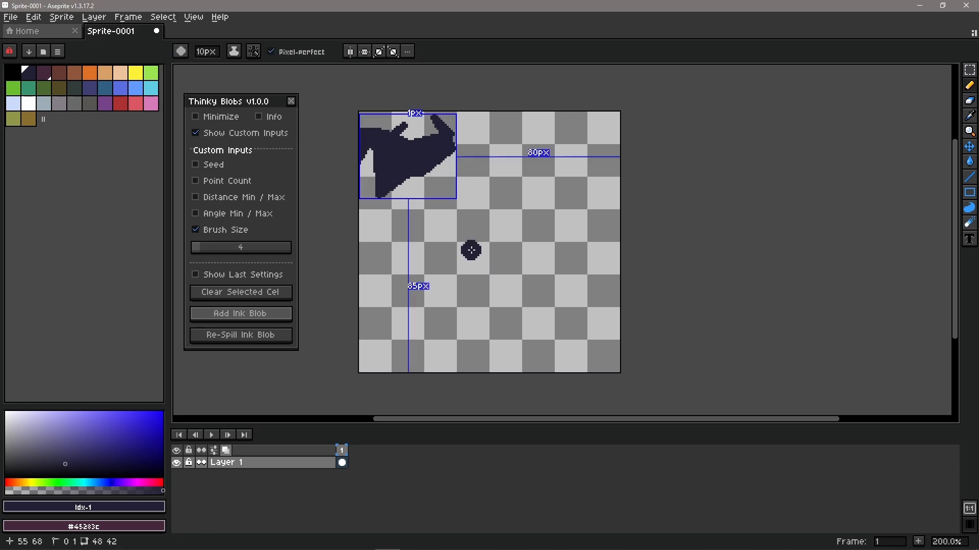
scroll(471, 251, "up", 12)
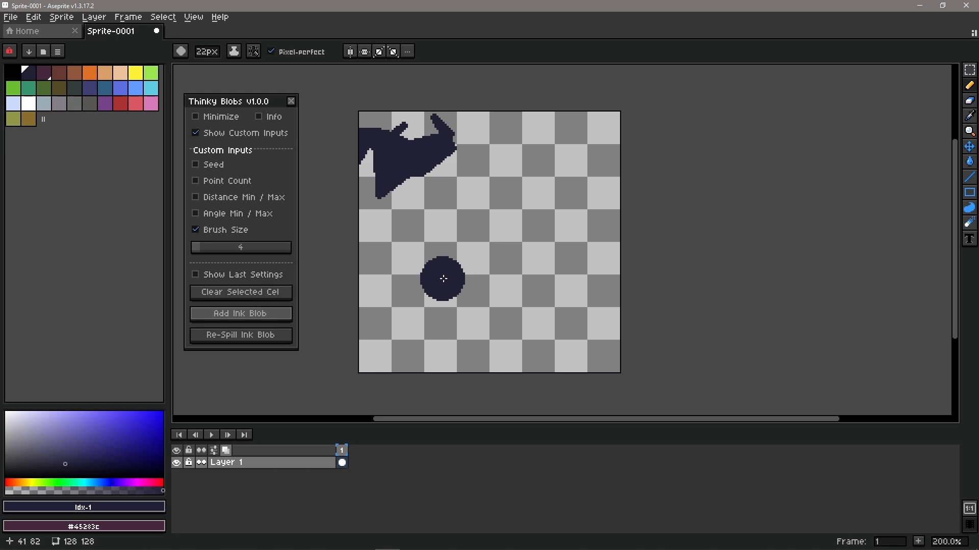
mouse_move(444, 279)
left_mouse_down()
mouse_move(520, 187)
mouse_move(573, 278)
mouse_move(500, 323)
mouse_move(510, 222)
mouse_move(472, 292)
mouse_move(537, 267)
mouse_move(512, 306)
mouse_move(451, 316)
left_mouse_up()
key("ctrl+z")
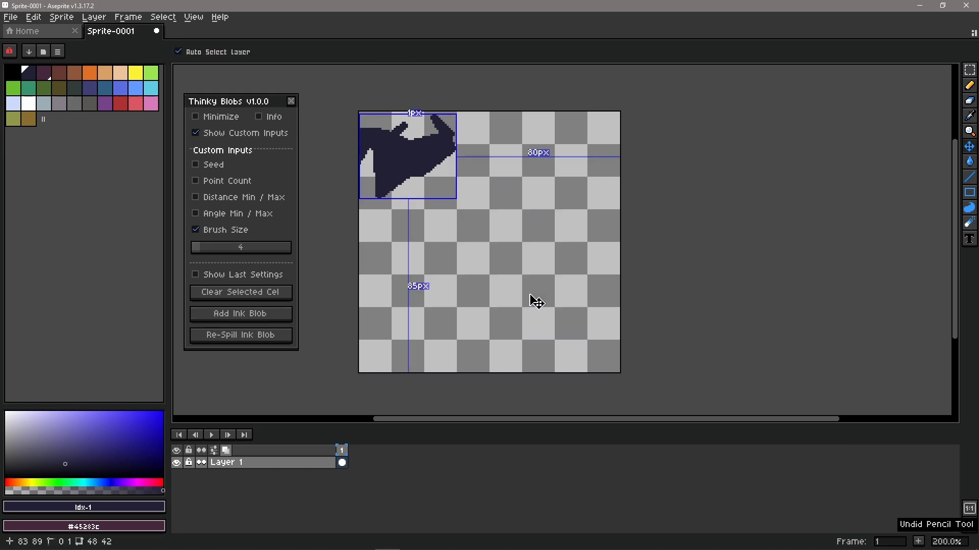
Step: Try a stroke with the pencil brush at 5 px, enlarge the brush to 20 px, and undo the test strokes
scroll(445, 278, "down", 15)
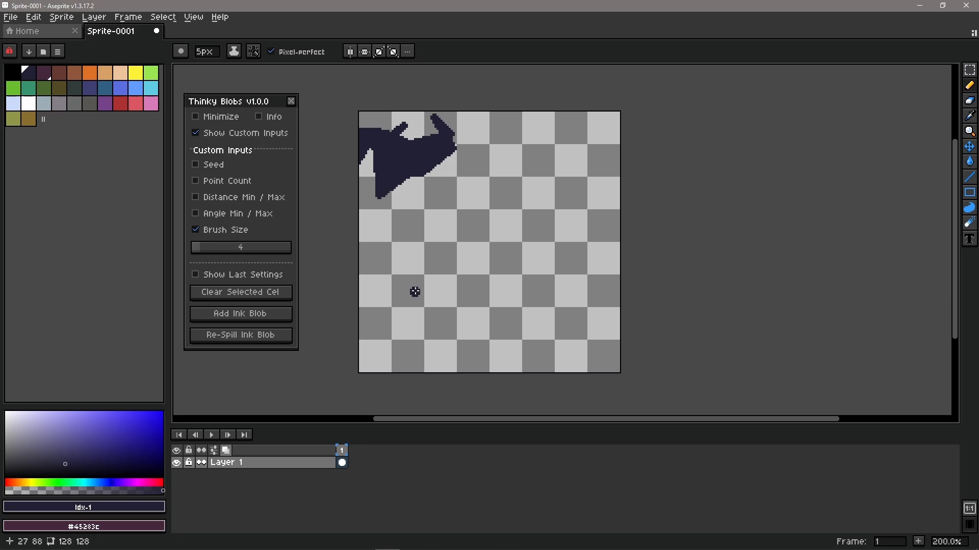
mouse_move(415, 292)
left_mouse_down()
mouse_move(505, 273)
mouse_move(459, 306)
mouse_move(433, 290)
mouse_move(414, 295)
mouse_move(476, 230)
mouse_move(496, 263)
mouse_move(475, 257)
left_mouse_up()
key("ctrl+z")
scroll(494, 280, "up", 12)
scroll(493, 278, "up", 3)
key("ctrl+z")
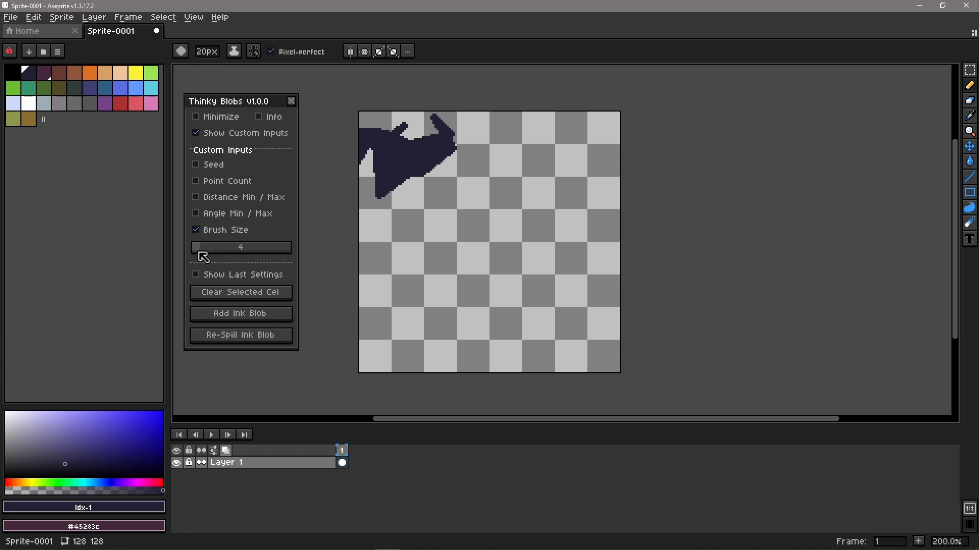
Step: Set the custom brush size to 1 and add an ink blob to a cleared cel
left_click_drag(201, 252, 193, 251)
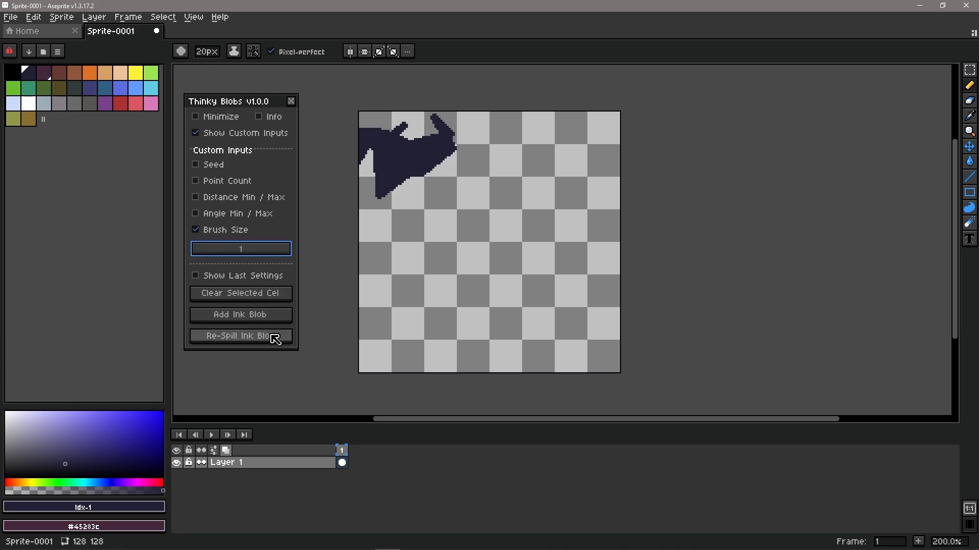
left_click(272, 294)
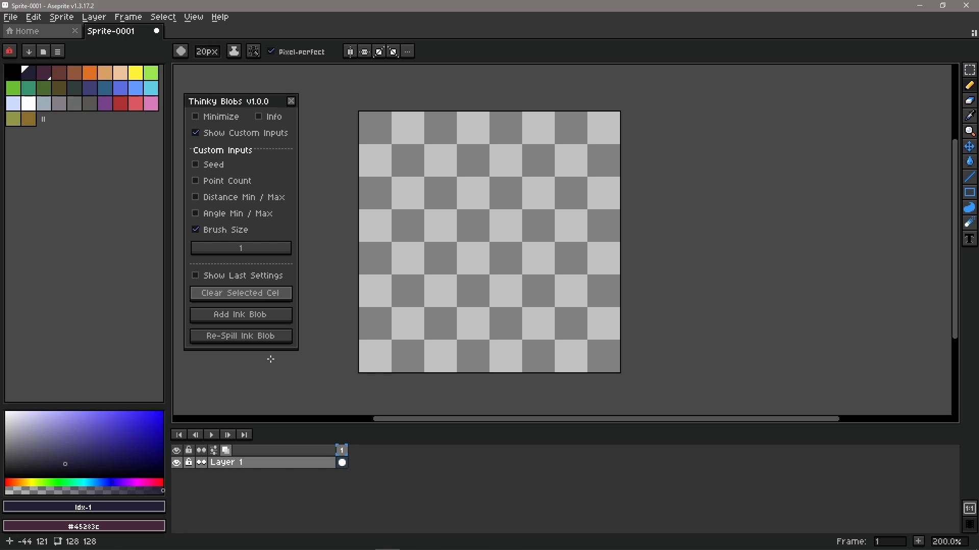
left_click(268, 321)
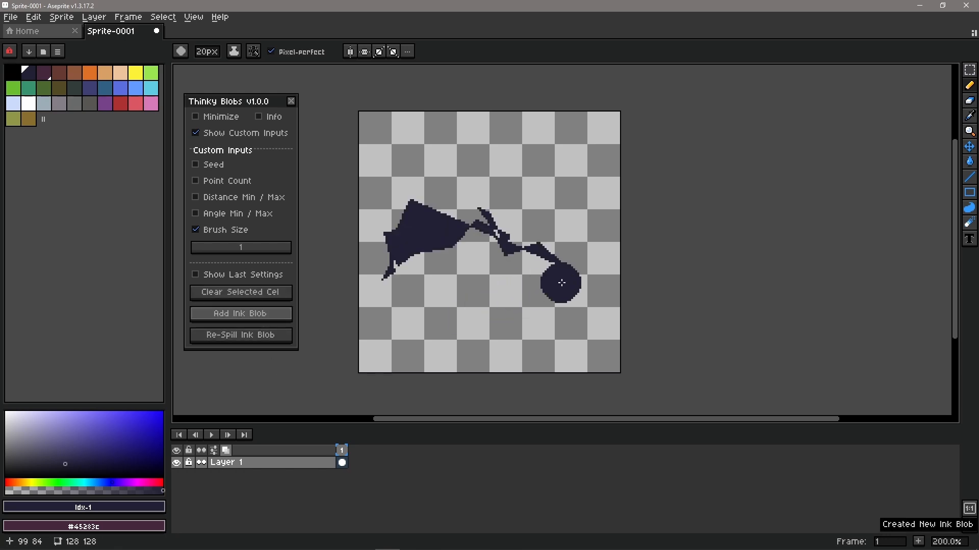
Step: Re-spill the ink blob repeatedly to generate thin, sharp shapes at brush size 1
left_click(268, 338)
left_click(266, 338)
left_click(266, 338)
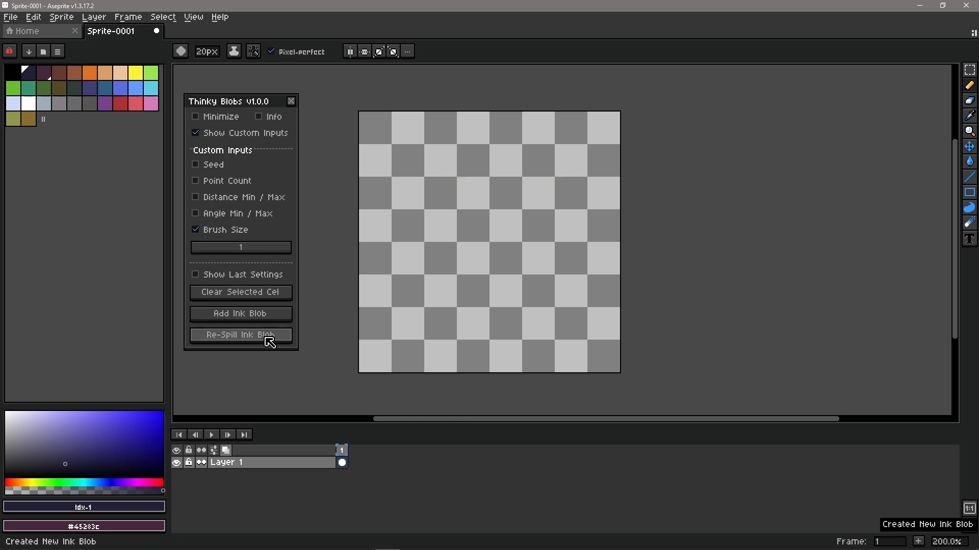
left_click(266, 338)
left_click(266, 337)
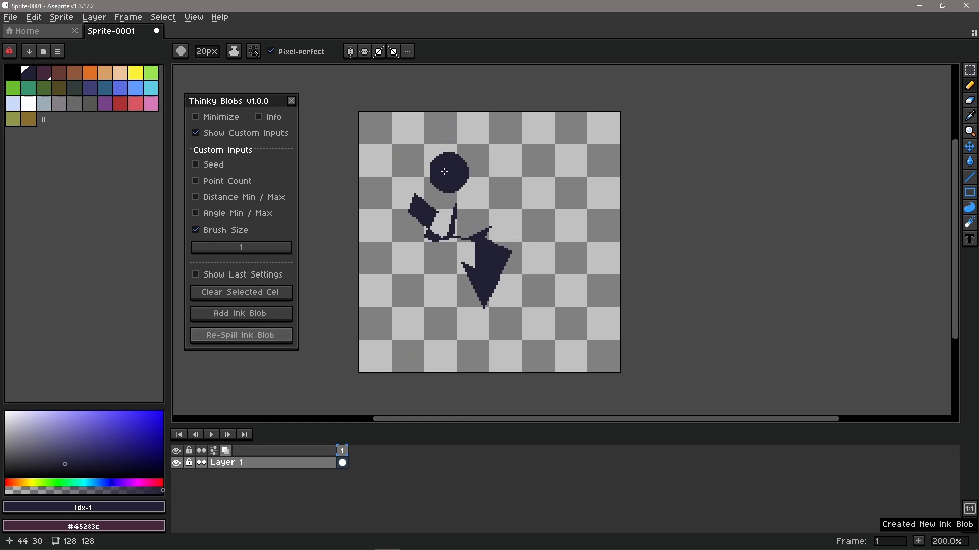
Step: Set the custom brush size to 4 and re-spill the ink blob
left_click(202, 254)
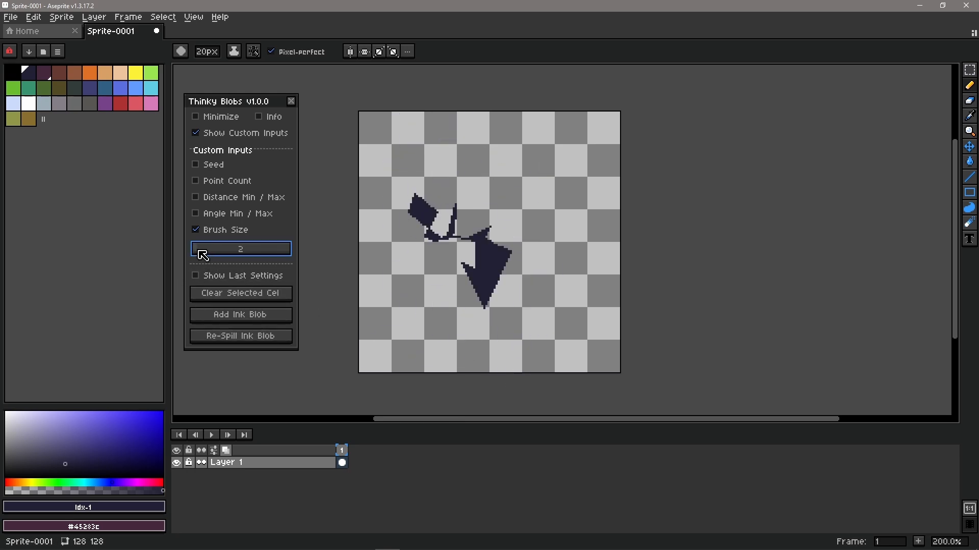
left_click(259, 339)
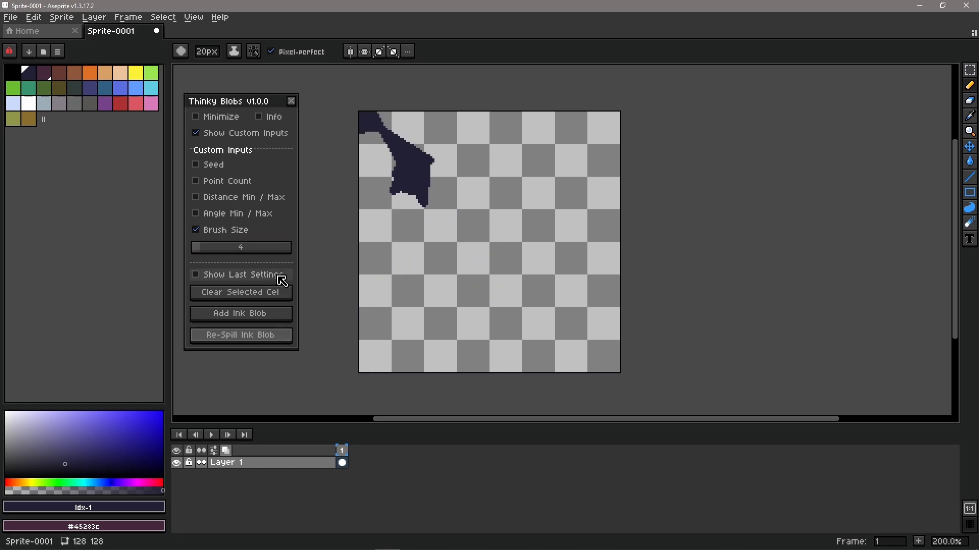
left_click(279, 340)
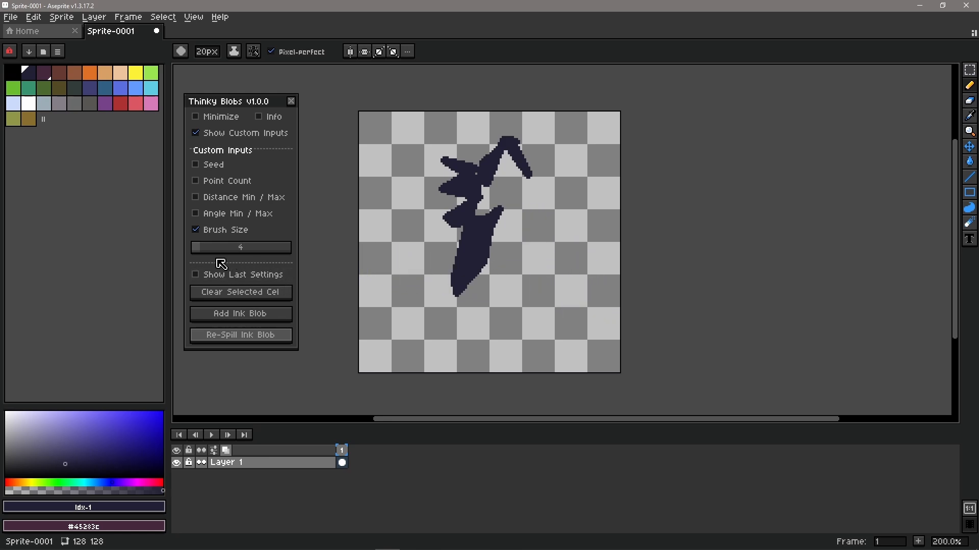
Step: Set the custom brush size to 20 and re-spill the ink blob repeatedly
left_click_drag(204, 253, 224, 254)
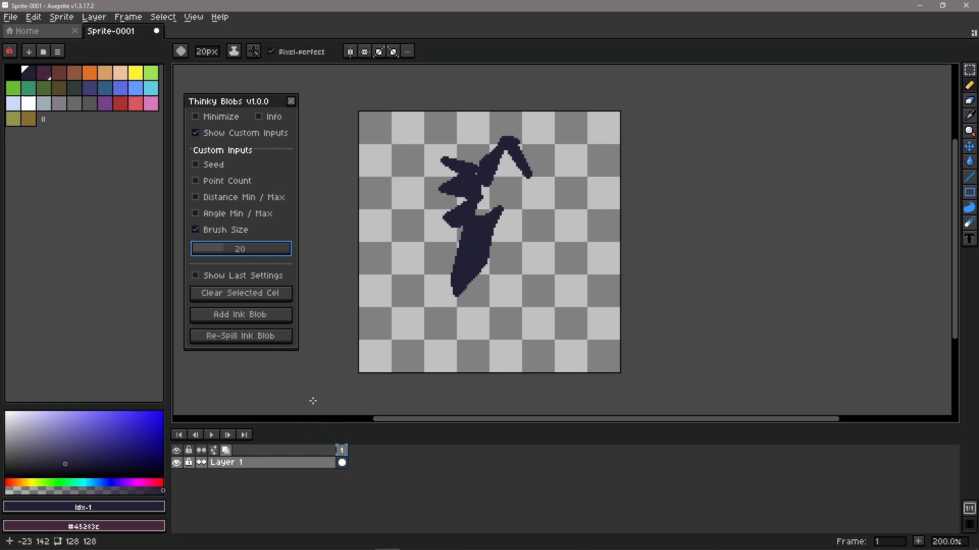
left_click(274, 341)
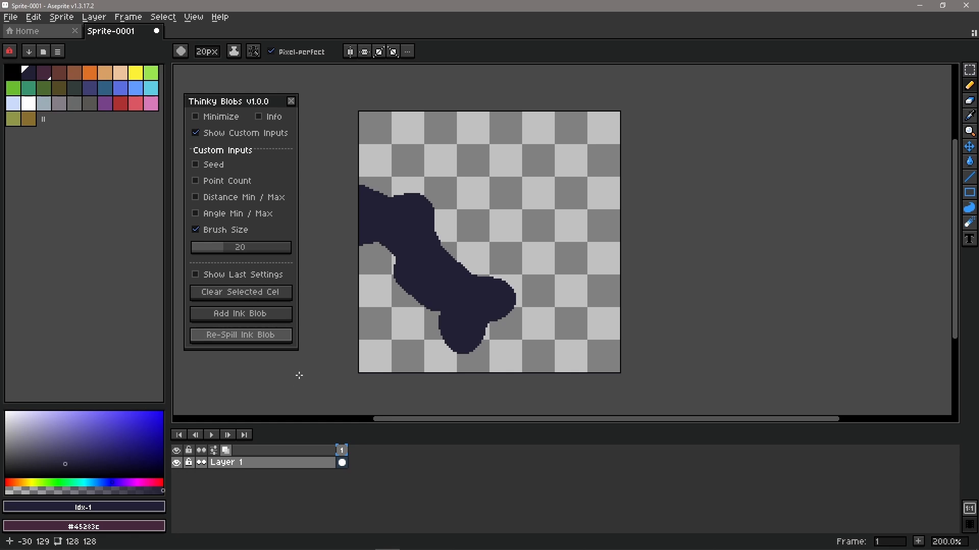
left_click(273, 334)
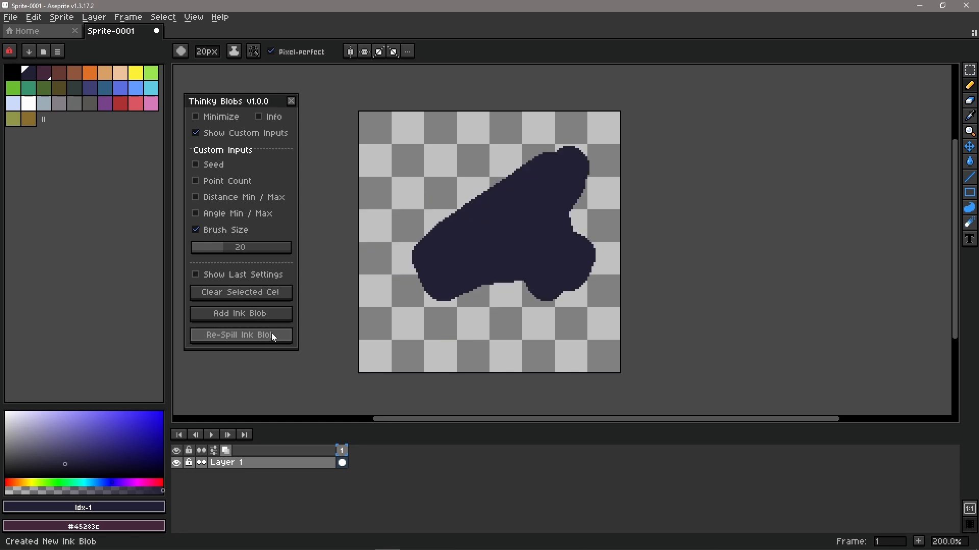
left_click(274, 335)
left_click(275, 336)
left_click(276, 337)
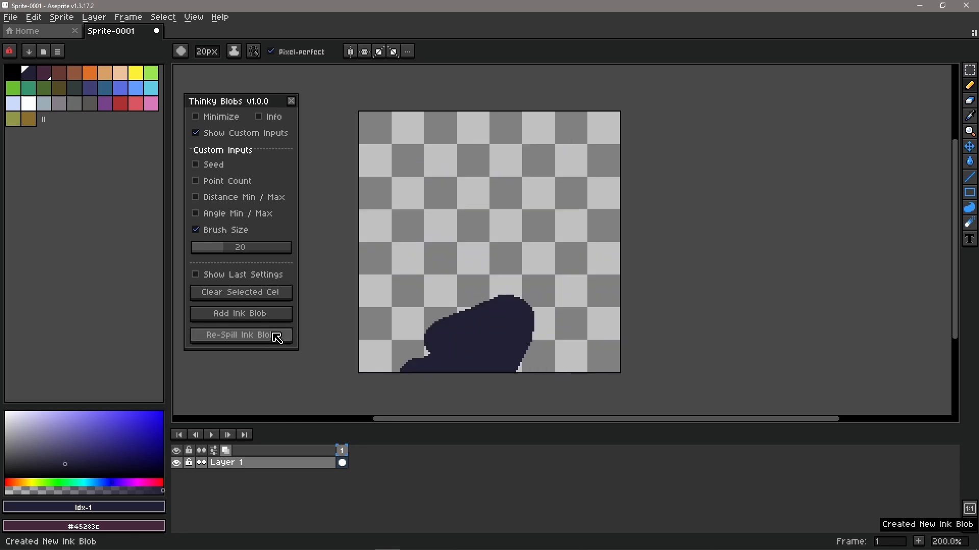
Step: Set the custom brush size to 64 and re-spill the ink blob repeatedly
left_click(231, 250)
left_click(267, 250)
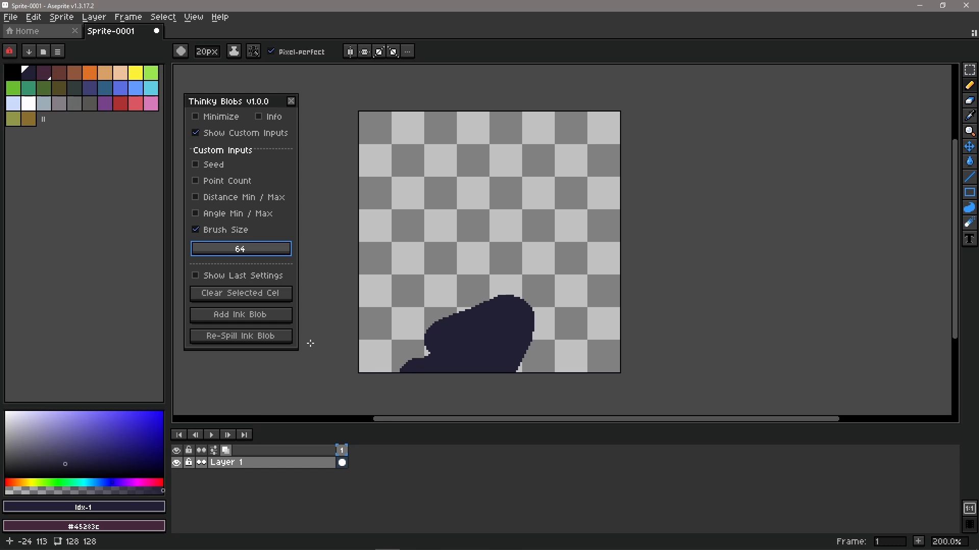
left_click(270, 340)
left_click(255, 334)
left_click(257, 337)
left_click(260, 339)
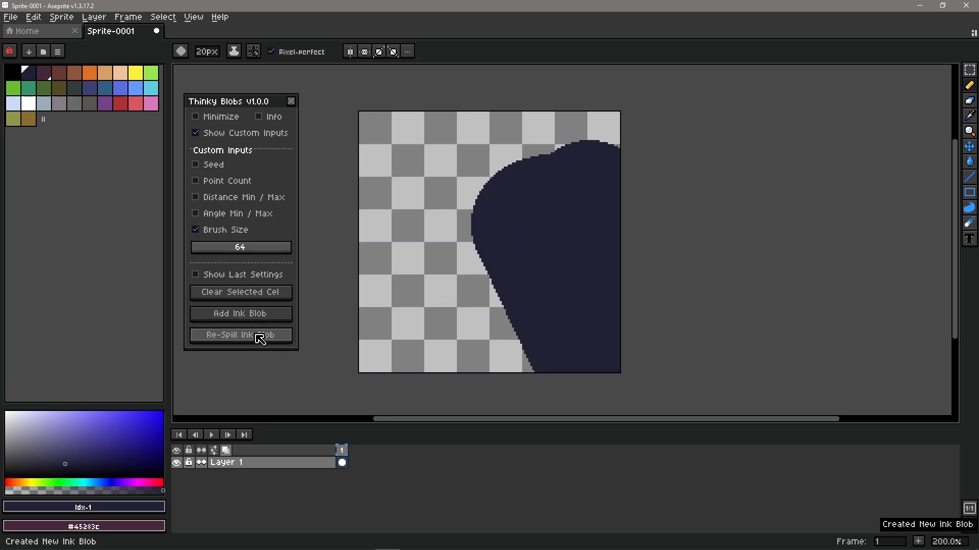
left_click(257, 336)
left_click(257, 335)
left_click(256, 336)
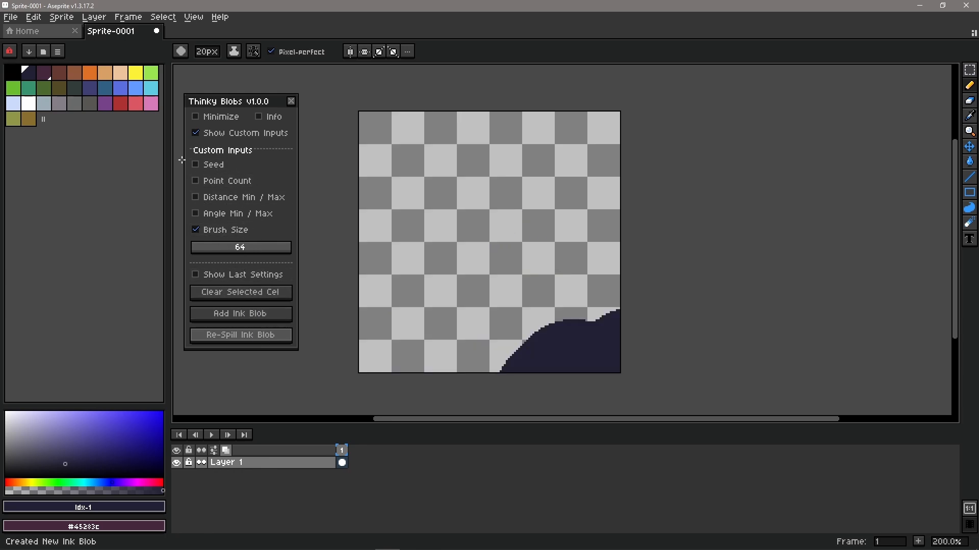
Step: Enable the custom point count, set it to 53, and re-spill the ink blob several times
left_click(228, 182)
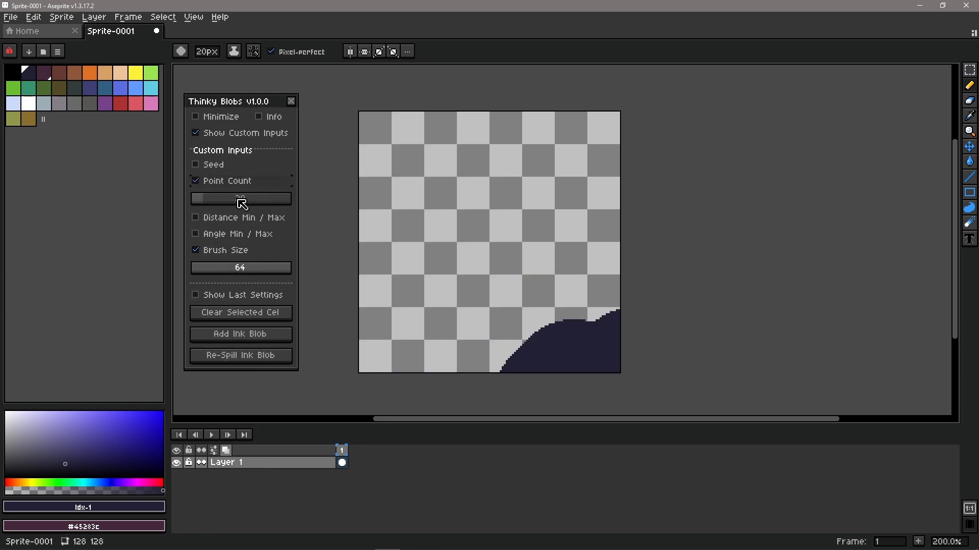
left_click_drag(211, 207, 227, 205)
left_click(270, 363)
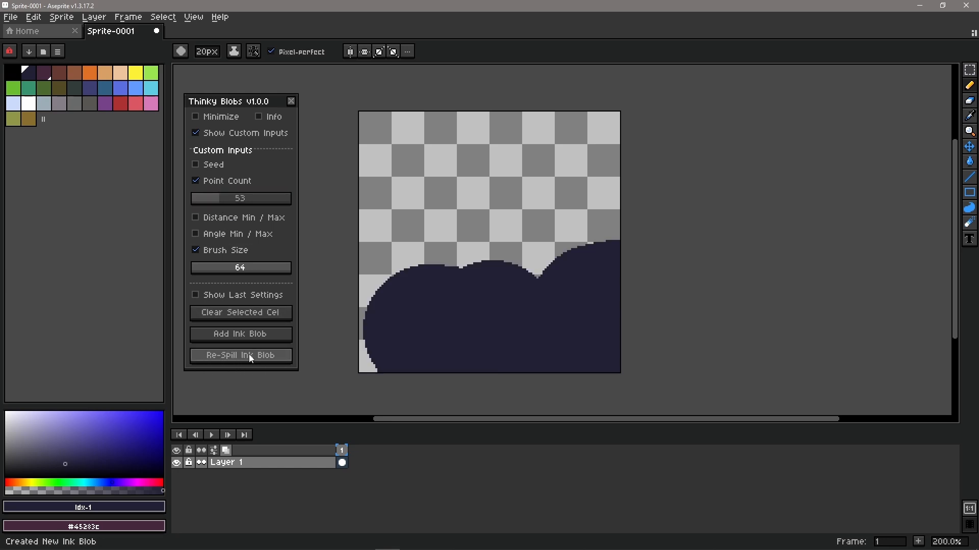
left_click(255, 357)
left_click(260, 361)
Step: Set the custom brush size to 18 and re-spill the ink blob several times
left_click_drag(253, 276, 221, 278)
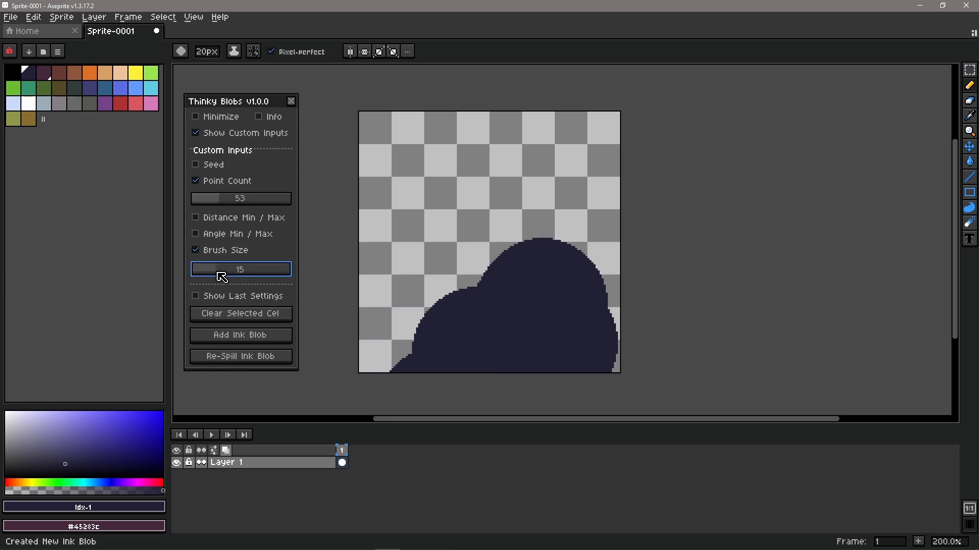
left_click(277, 358)
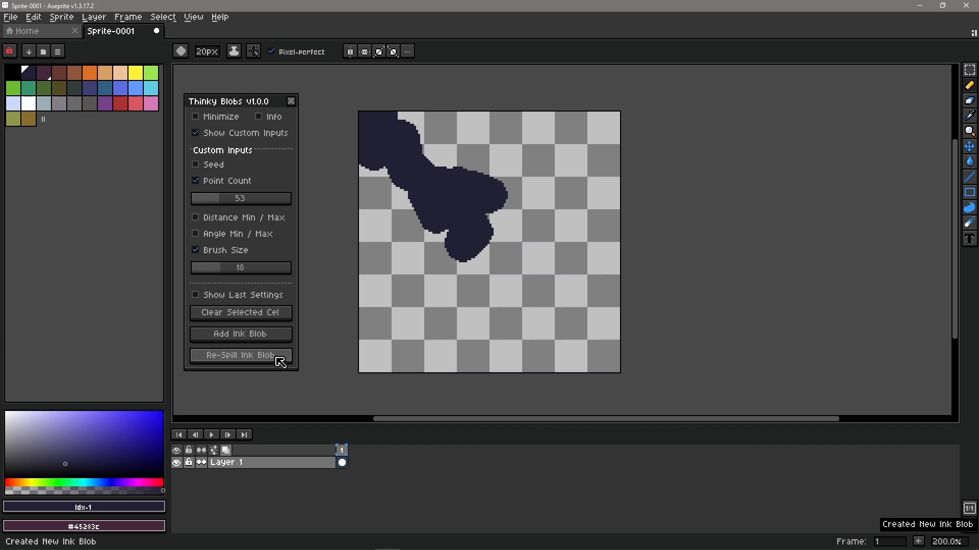
left_click(274, 356)
left_click(277, 357)
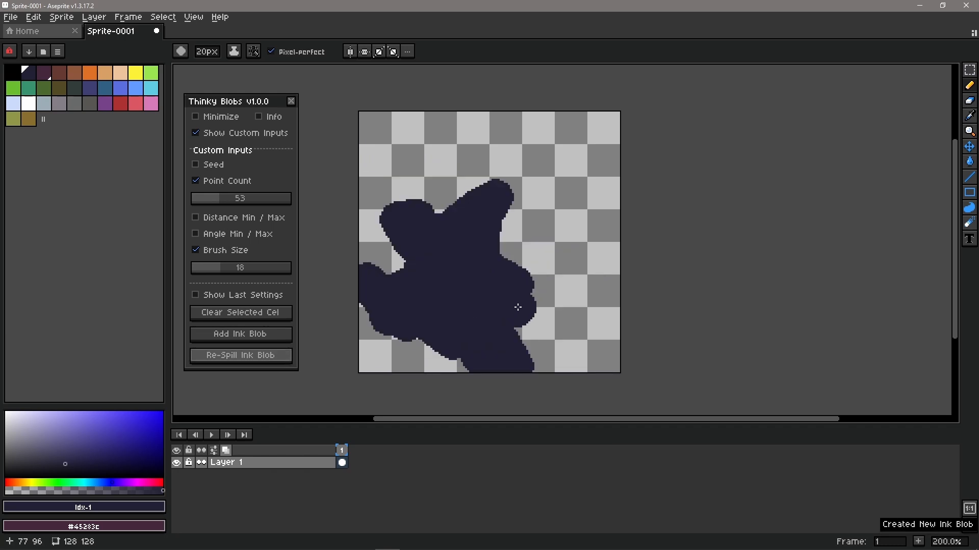
Step: Set the custom point count to 3 and re-spill the ink blob several times
left_click_drag(224, 198, 192, 199)
left_click(273, 356)
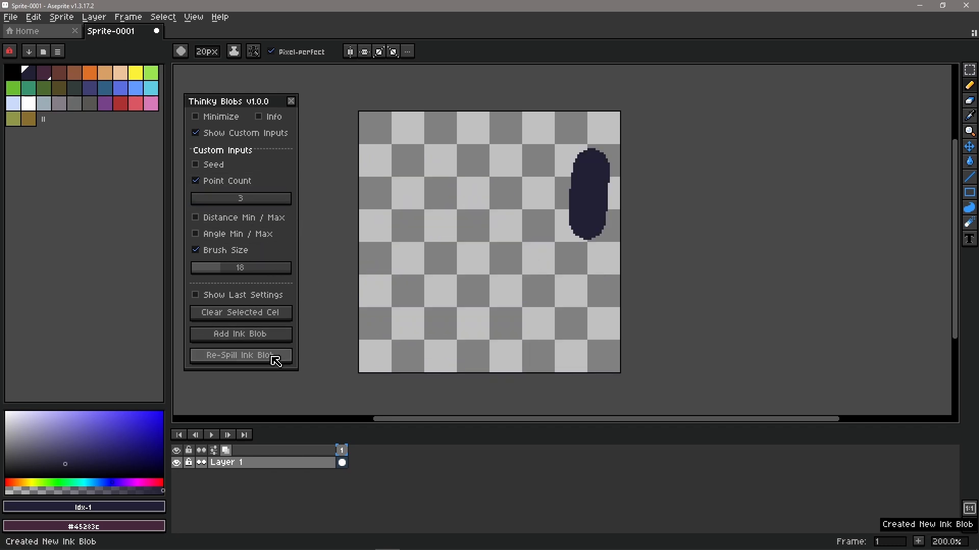
left_click(261, 357)
left_click(264, 359)
left_click(264, 358)
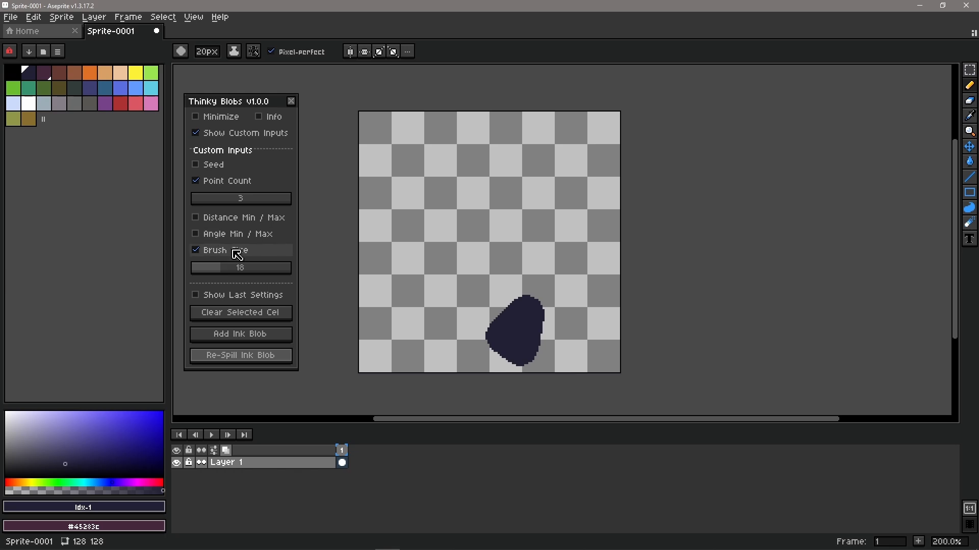
Step: Turn off the custom brush size and point count, and show the last blob settings
left_click(236, 251)
left_click(214, 182)
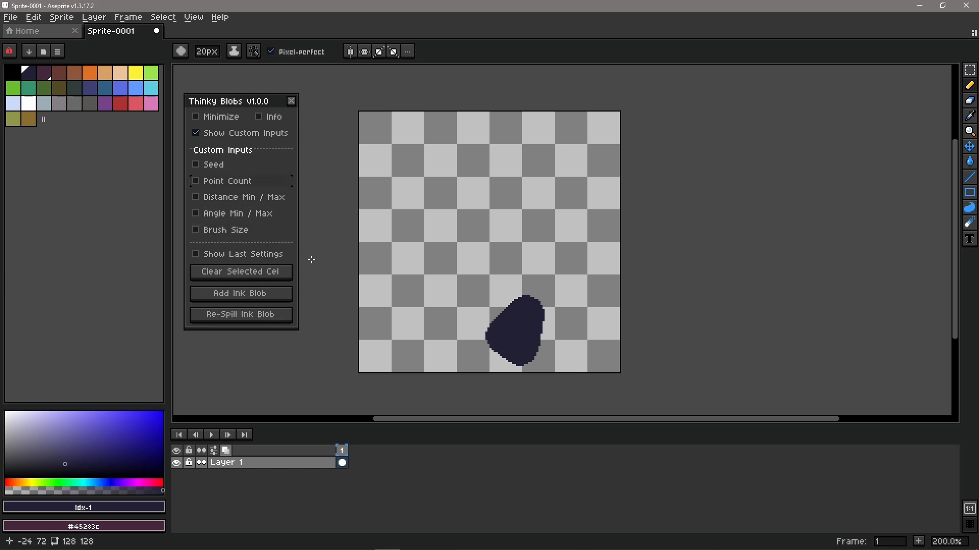
left_click(250, 255)
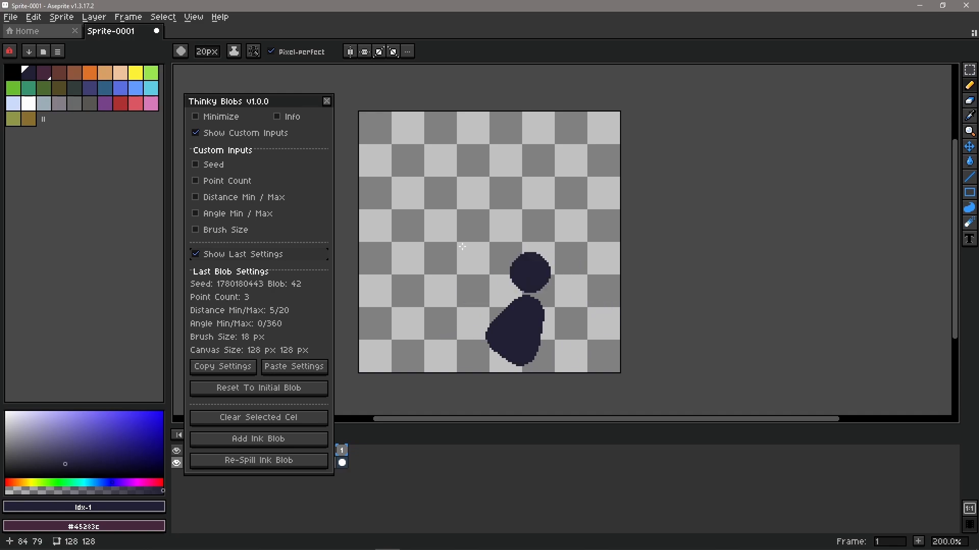
Step: Clear the selected cel and add an ink blob with all custom inputs turned off
left_click(236, 182)
left_click(196, 181)
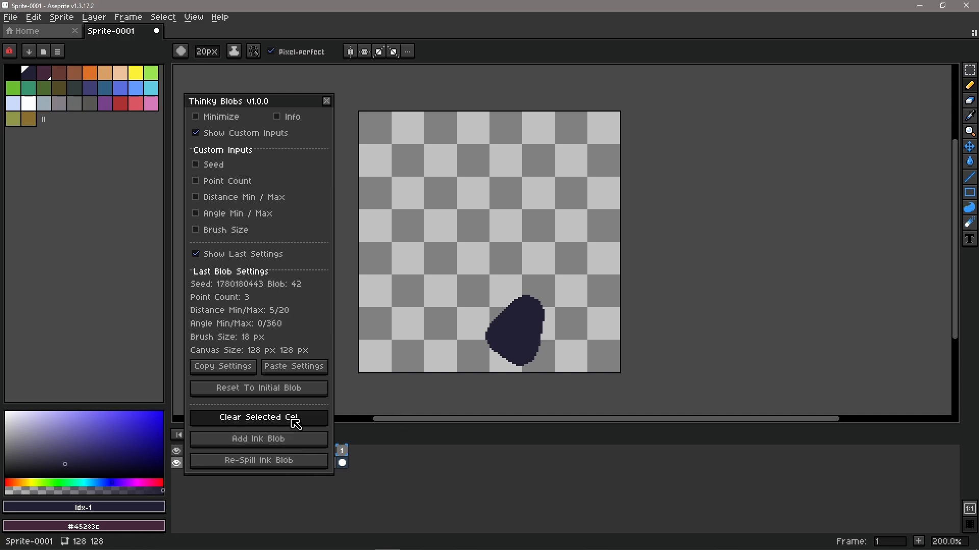
left_click(323, 419)
left_click(284, 440)
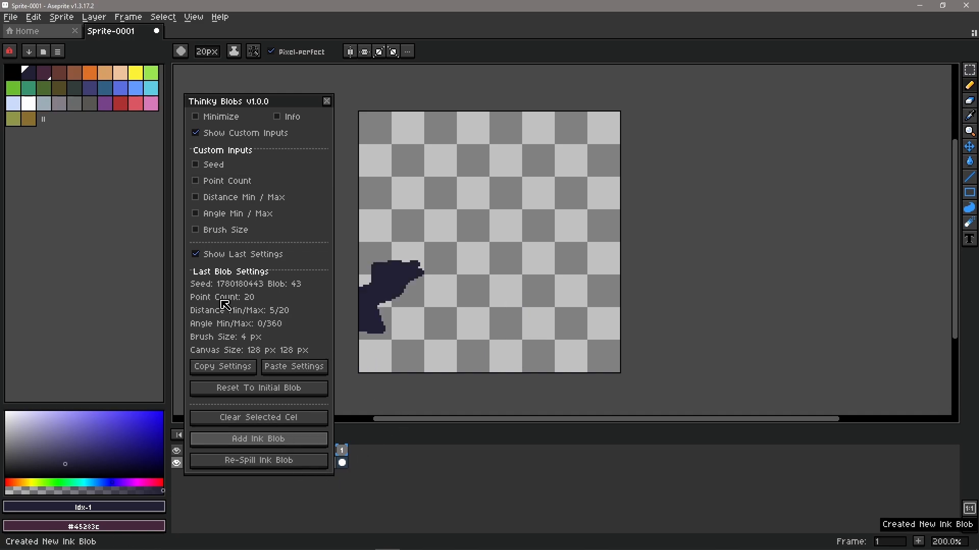
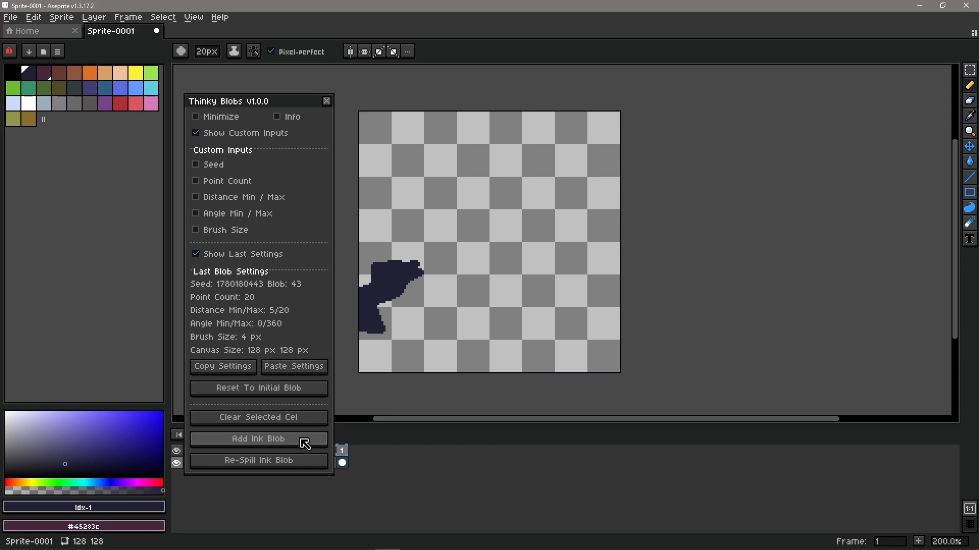
Step: Reset the seed to its initial blob and add that blob to the cleared cel
left_click(242, 388)
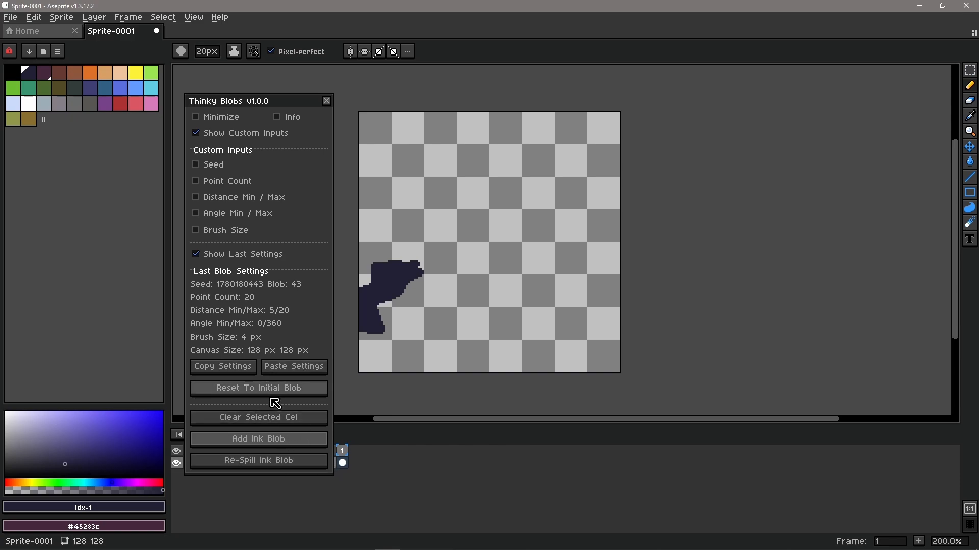
left_click(275, 415)
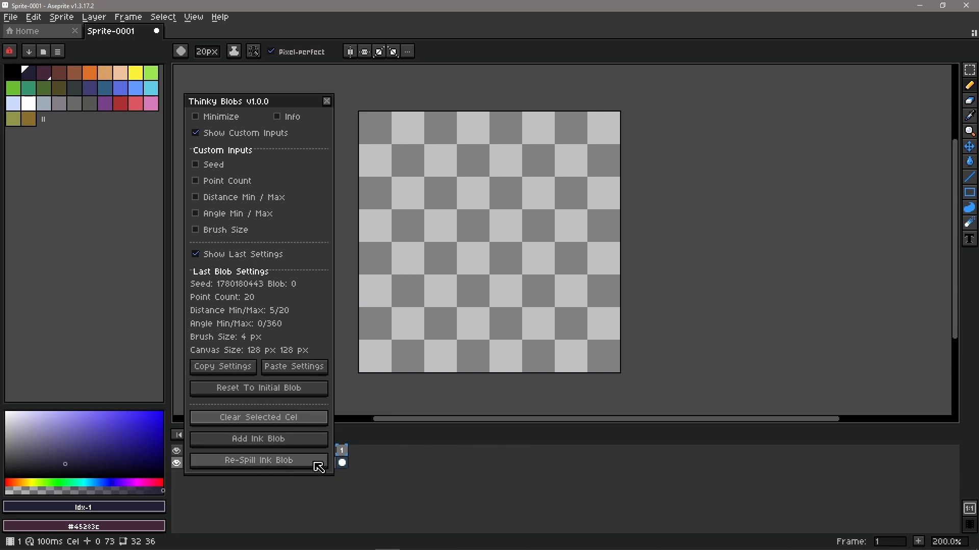
left_click(267, 438)
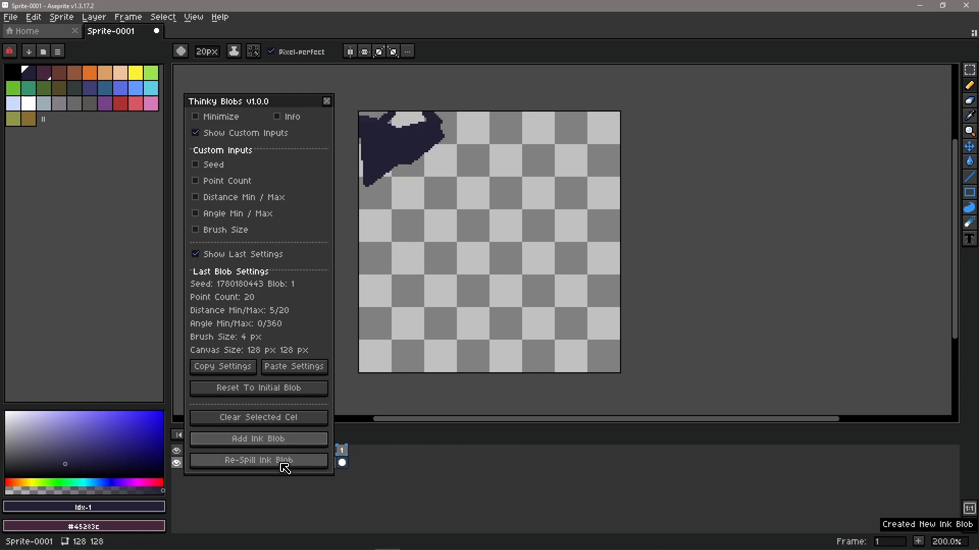
Step: Re-spill the ink blob repeatedly to step through the seed's sequence up to blob 9
left_click(282, 464)
left_click(282, 464)
left_click(281, 464)
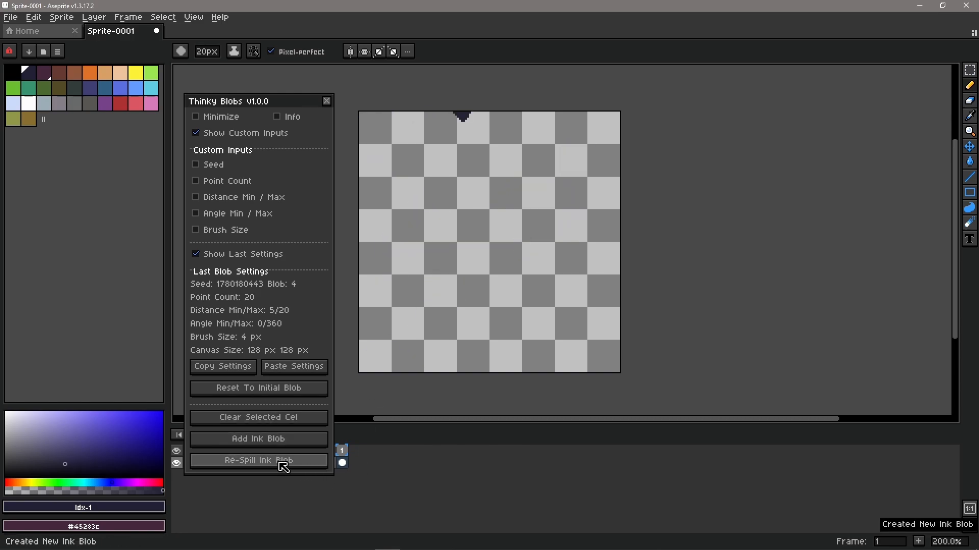
left_click(282, 464)
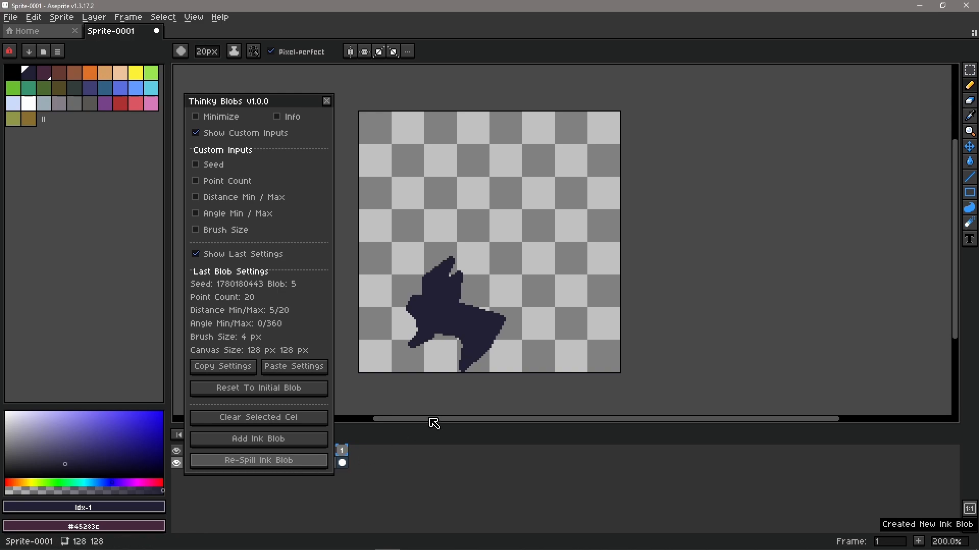
left_click(283, 463)
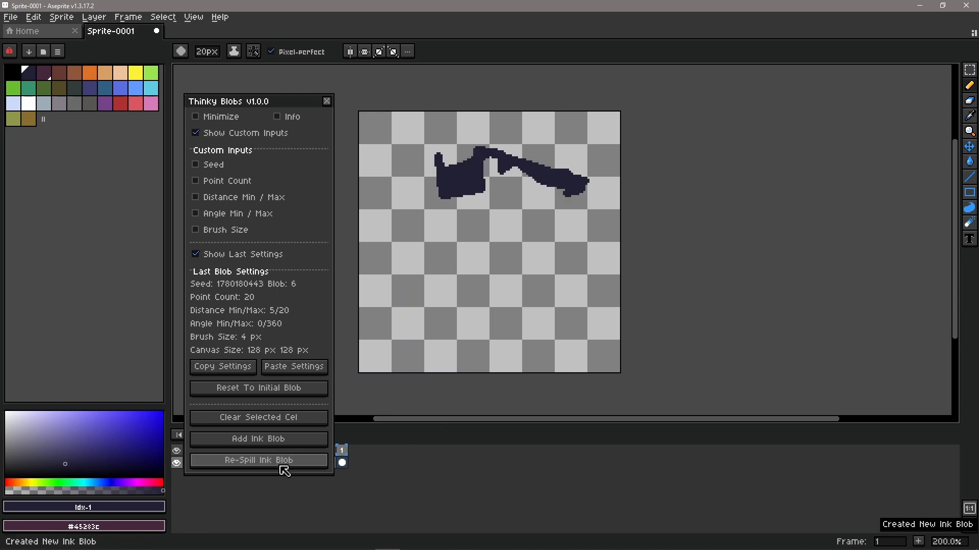
left_click(282, 465)
left_click(281, 464)
left_click(282, 464)
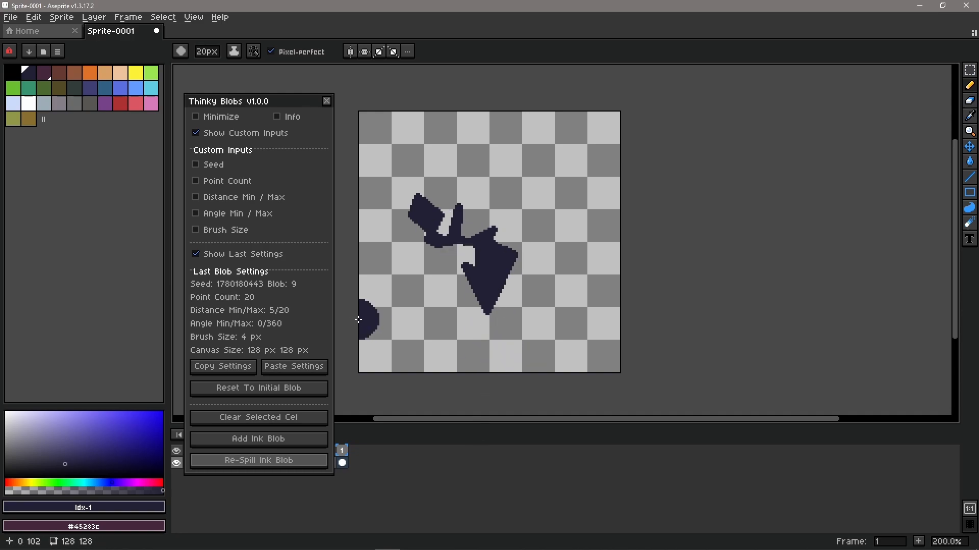
Step: Copy the last blob settings and paste them over the old settings text in Sublime Text
left_click(243, 365)
key("alt+Tab")
key("ctrl+a")
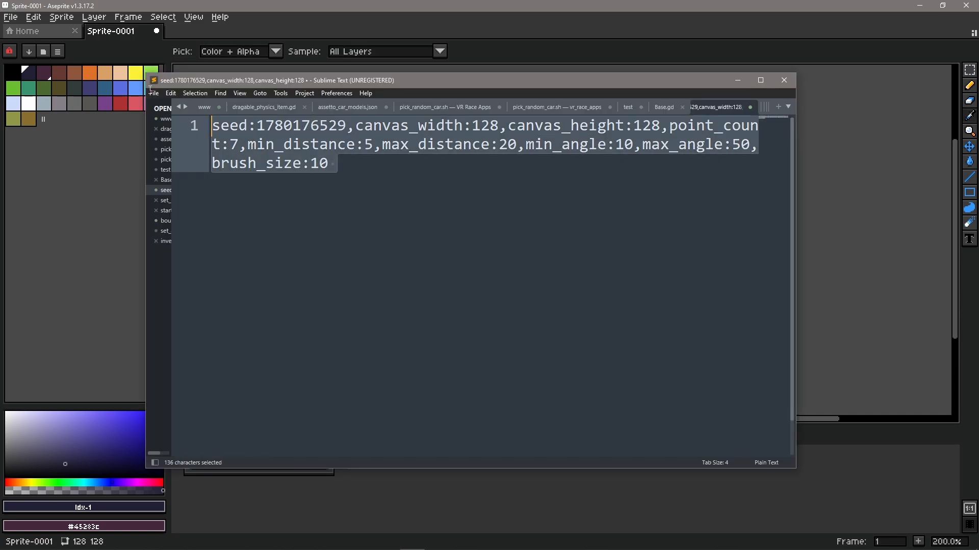
key("ctrl+v")
Step: Examine the seed and canvas size entries in the pasted settings, and return to Aseprite
left_click_drag(355, 206, 210, 119)
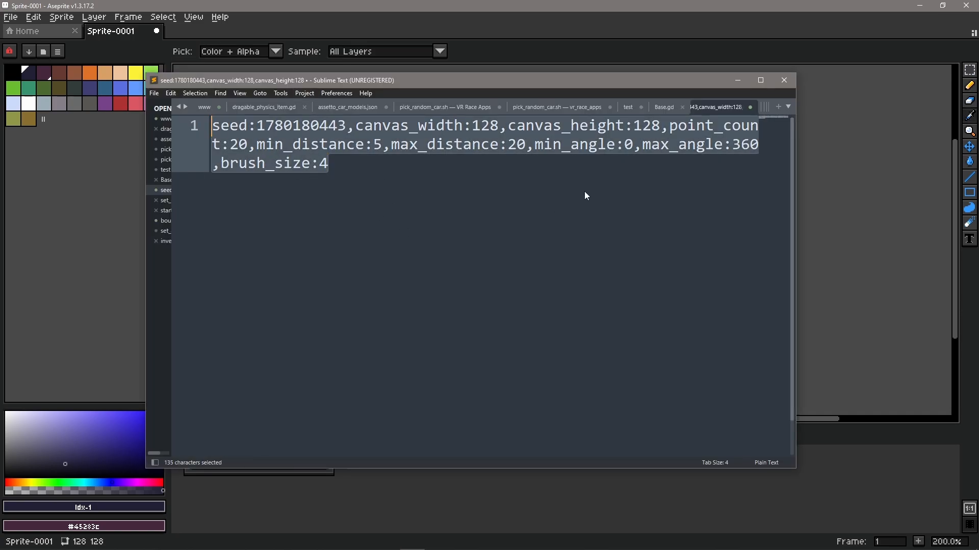
left_click(391, 165)
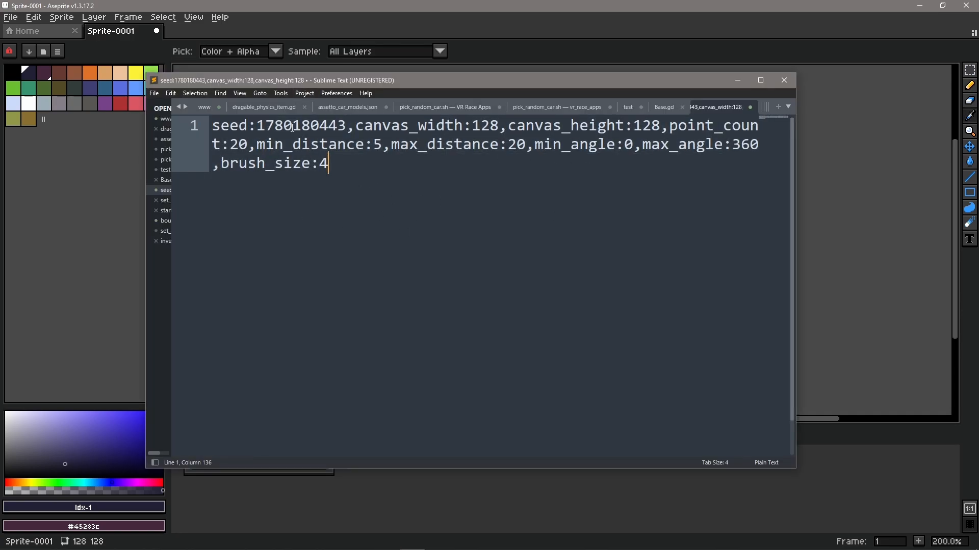
left_click_drag(274, 128, 374, 127)
left_click(374, 128)
left_click(516, 126)
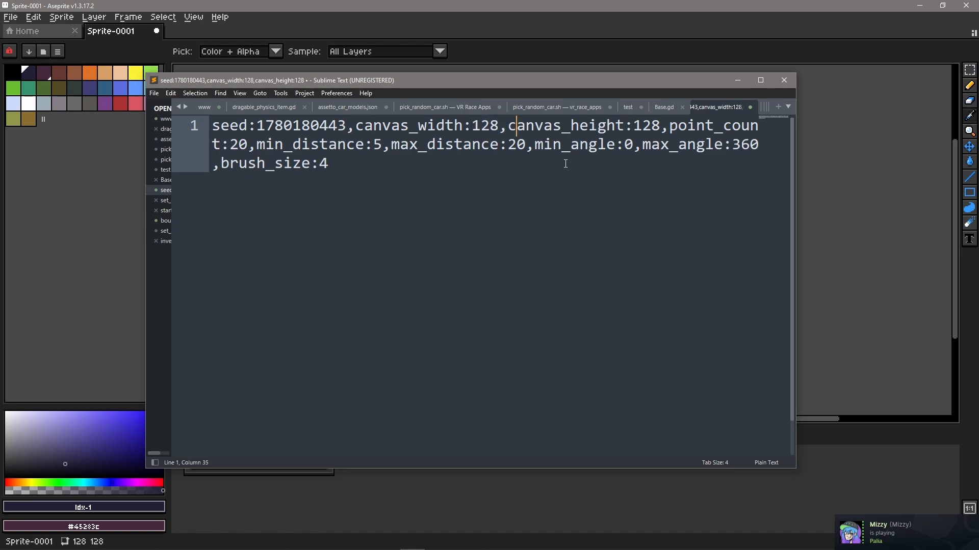
left_click(737, 81)
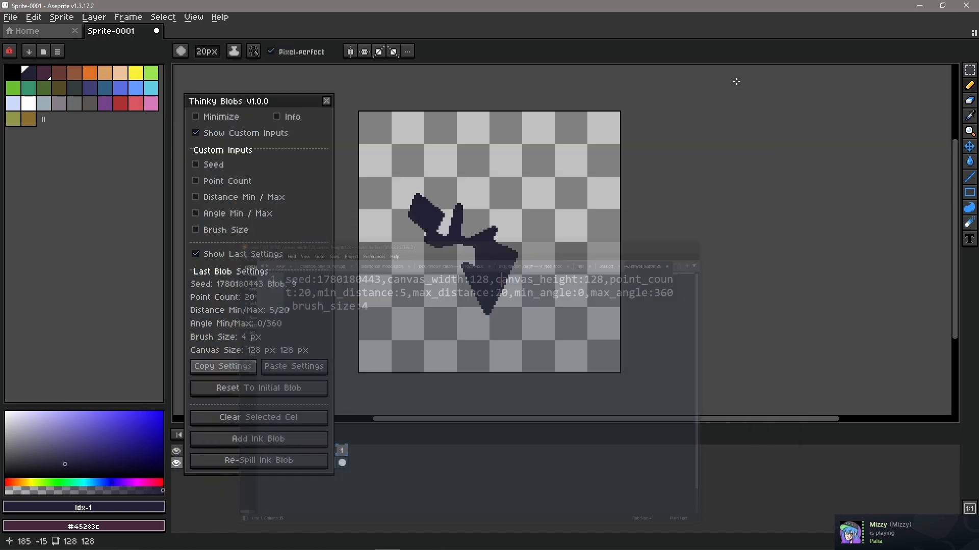
Step: Close and reopen Thinky Blobs to start with a new seed, and show the last settings
left_click(327, 101)
left_click(93, 17)
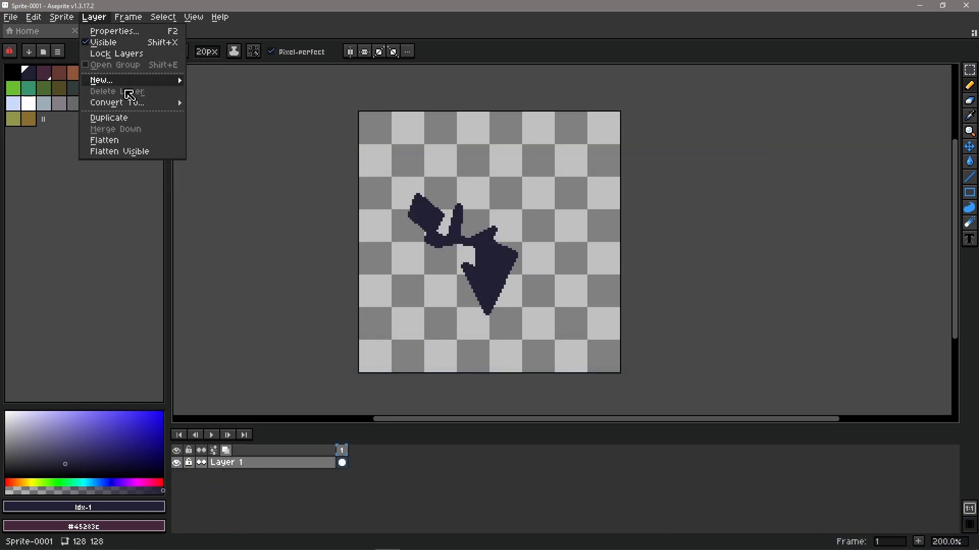
mouse_move(131, 22)
left_click(135, 65)
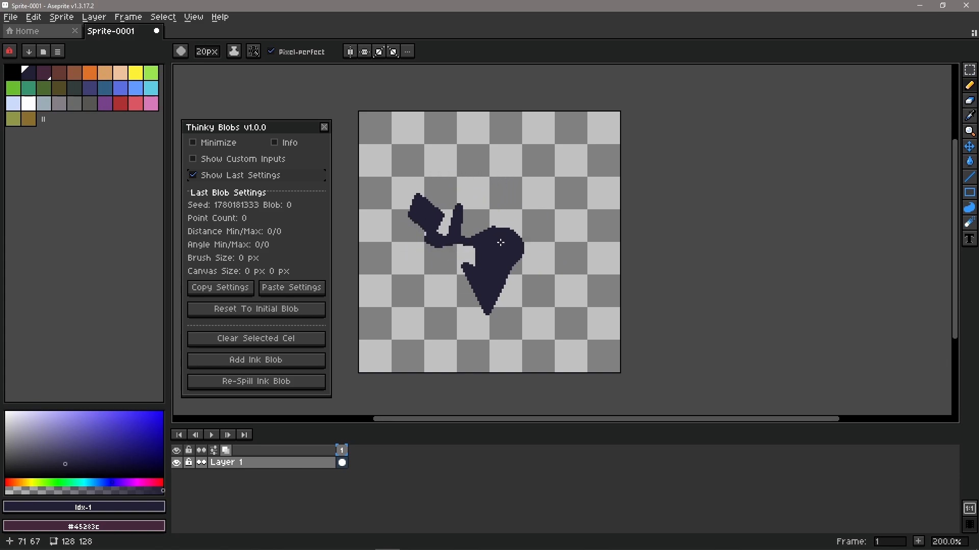
Step: Create a new layer above Layer 1 and hide Layer 1
right_click(302, 462)
mouse_move(352, 470)
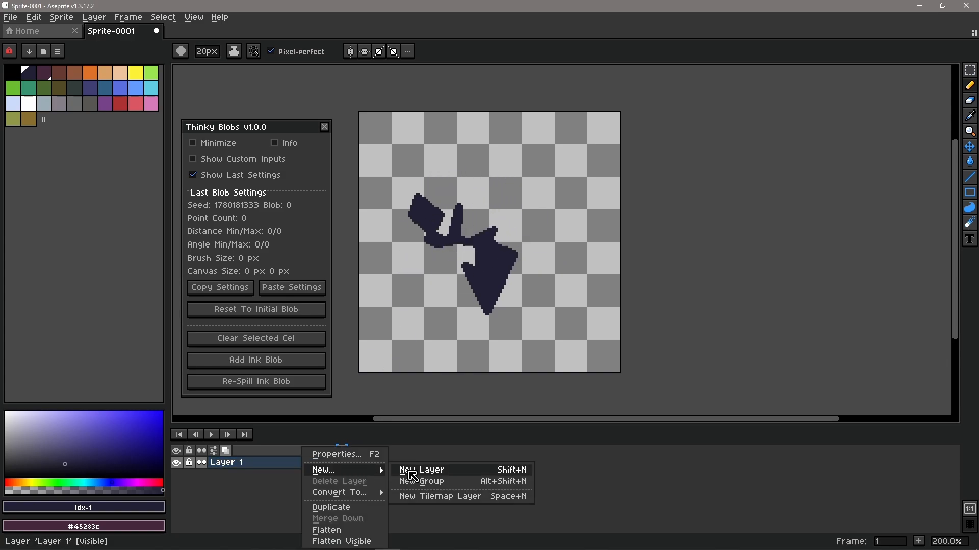
left_click(410, 471)
left_click(177, 474)
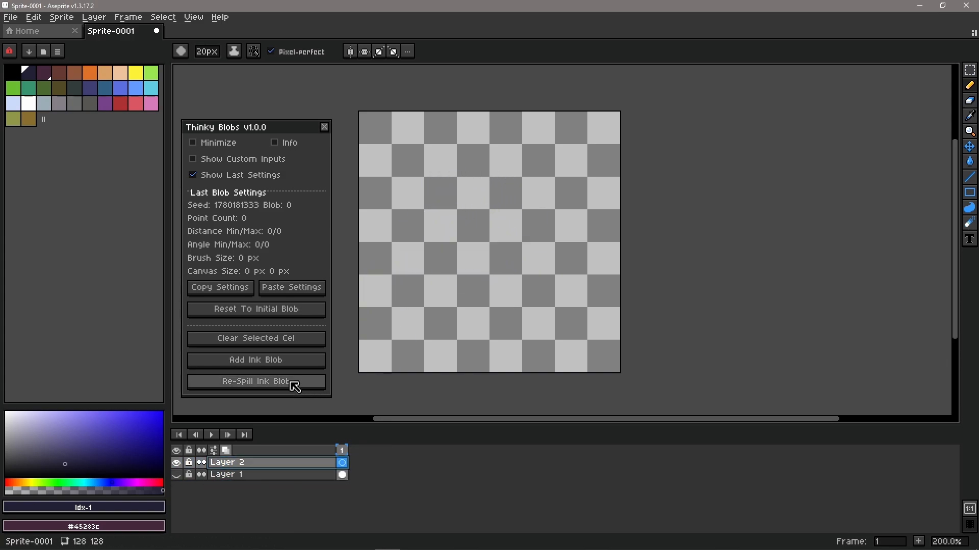
Step: Add an ink blob to Layer 2 and re-spill it repeatedly up to blob 21
left_click(280, 363)
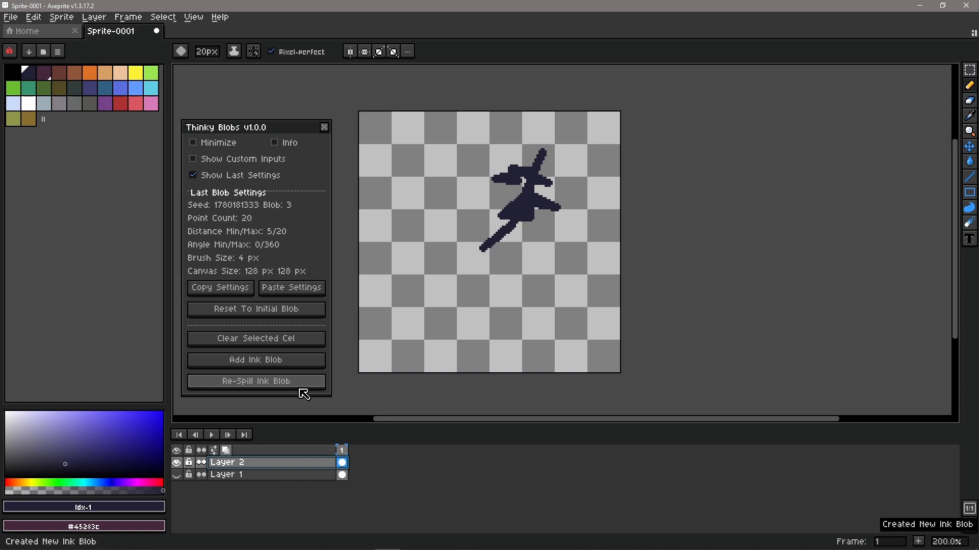
left_click(301, 389)
left_click(301, 389)
left_click(301, 389)
left_click(300, 389)
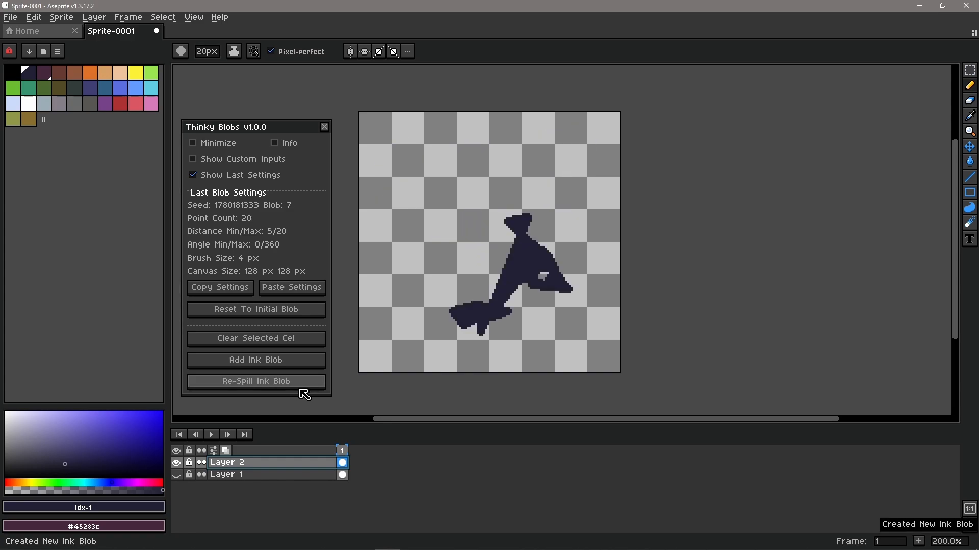
left_click(300, 389)
left_click(300, 389)
left_click(300, 389)
left_click(301, 389)
left_click(301, 389)
left_click(301, 389)
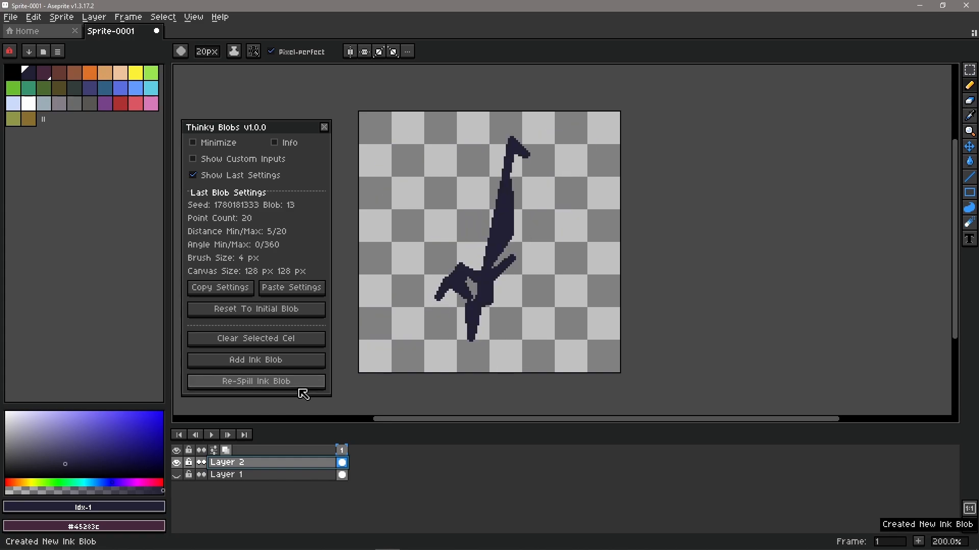
left_click(300, 389)
left_click(300, 389)
left_click(301, 389)
left_click(301, 389)
left_click(301, 389)
left_click(300, 389)
left_click(301, 389)
left_click(301, 389)
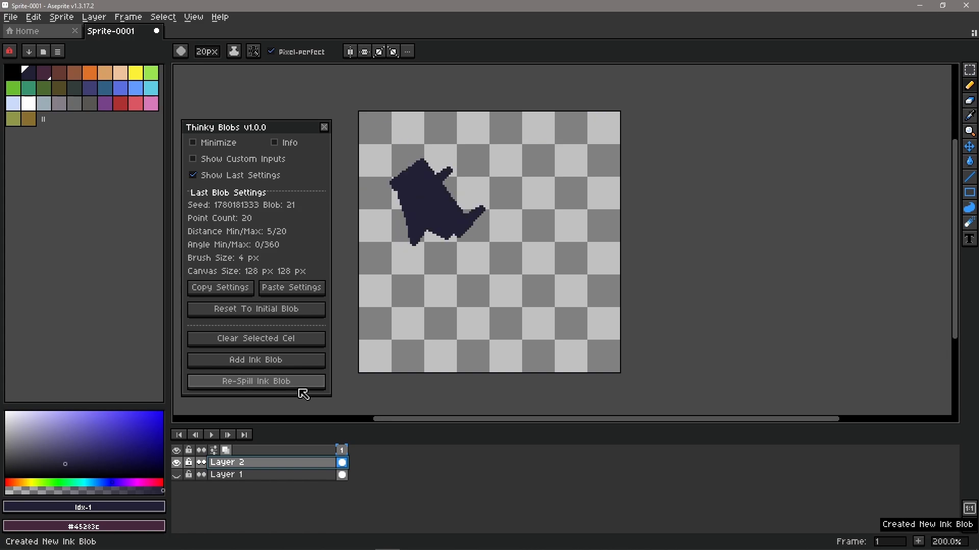
Step: Re-spill the ink blob once more, clear Layer 2's cel and reset Thinky Blobs to the initial blob
left_click(301, 390)
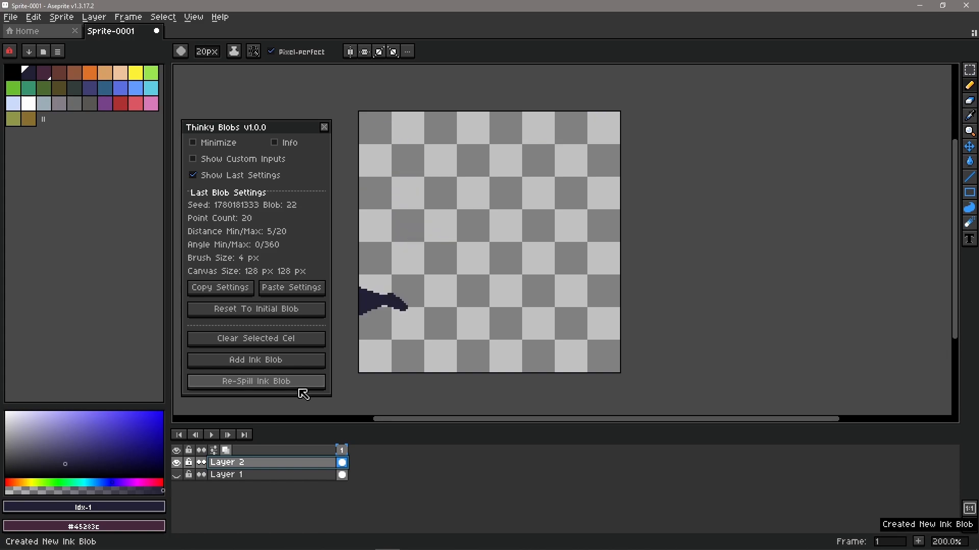
left_click(255, 347)
left_click(236, 311)
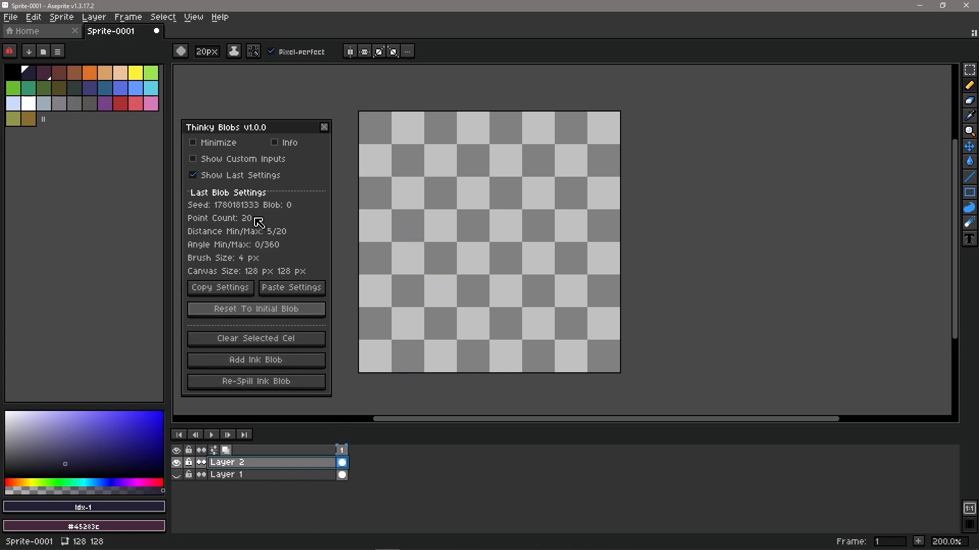
left_click(411, 549)
left_click_drag(406, 172, 188, 112)
key("alt+Tab")
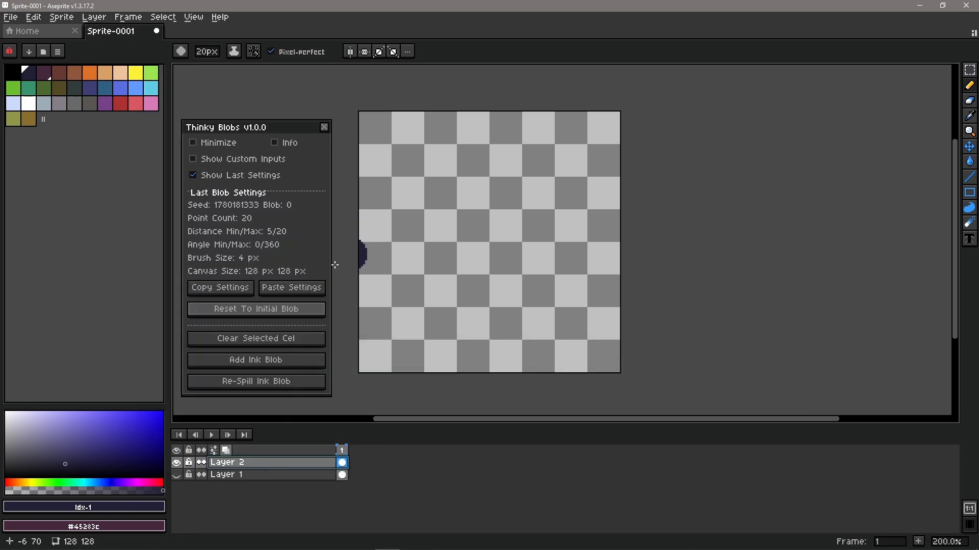
left_click(300, 293)
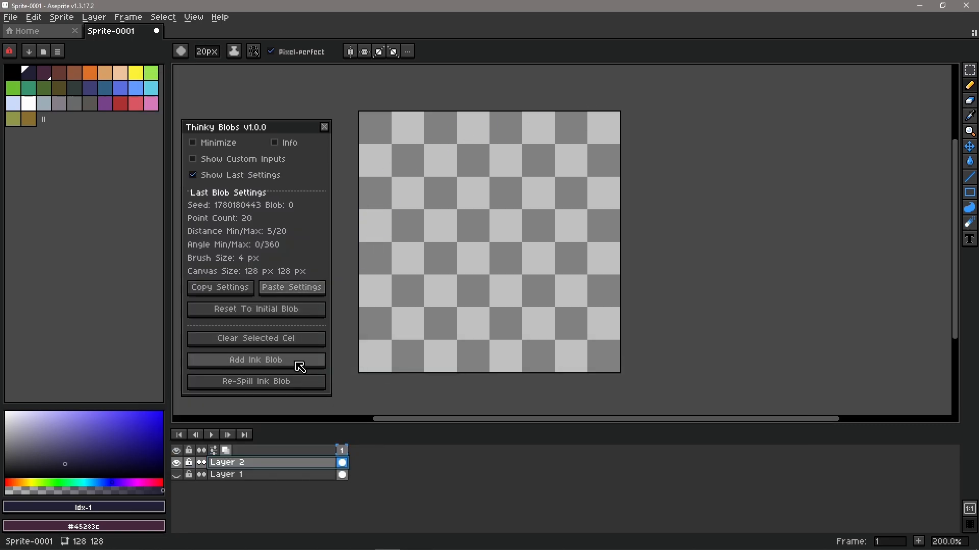
Step: Add an ink blob to Layer 2 from the pasted settings and re-spill it up to blob 9
left_click(266, 365)
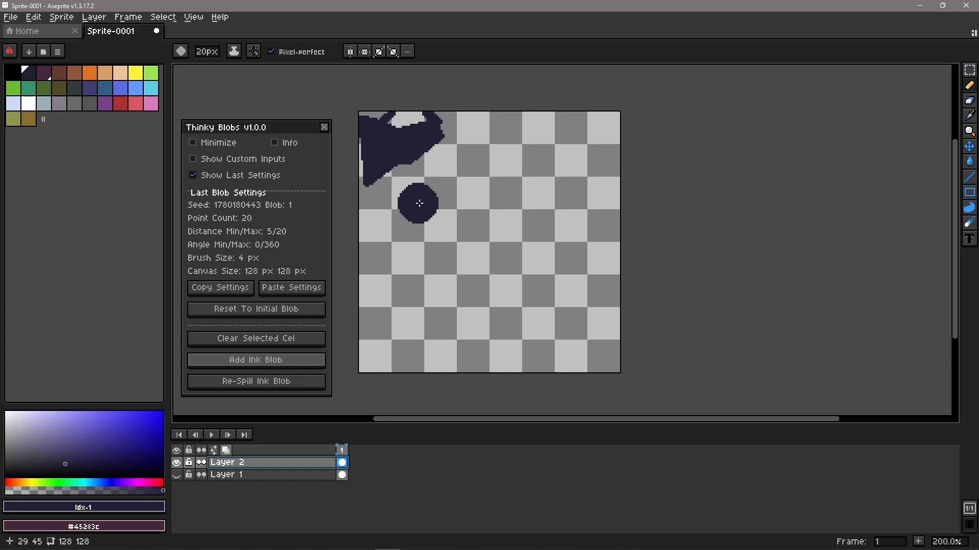
left_click(288, 389)
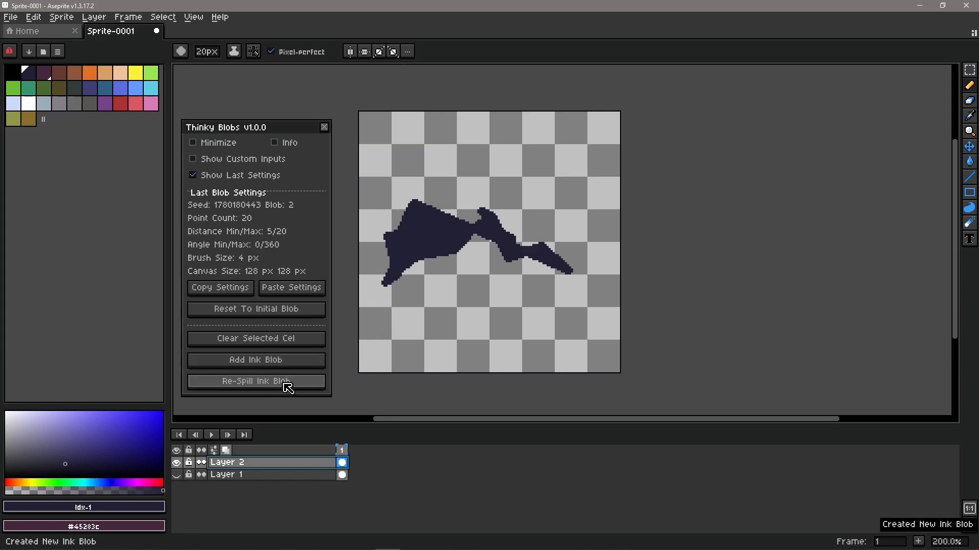
left_click(286, 386)
left_click(285, 386)
left_click(285, 386)
left_click(285, 387)
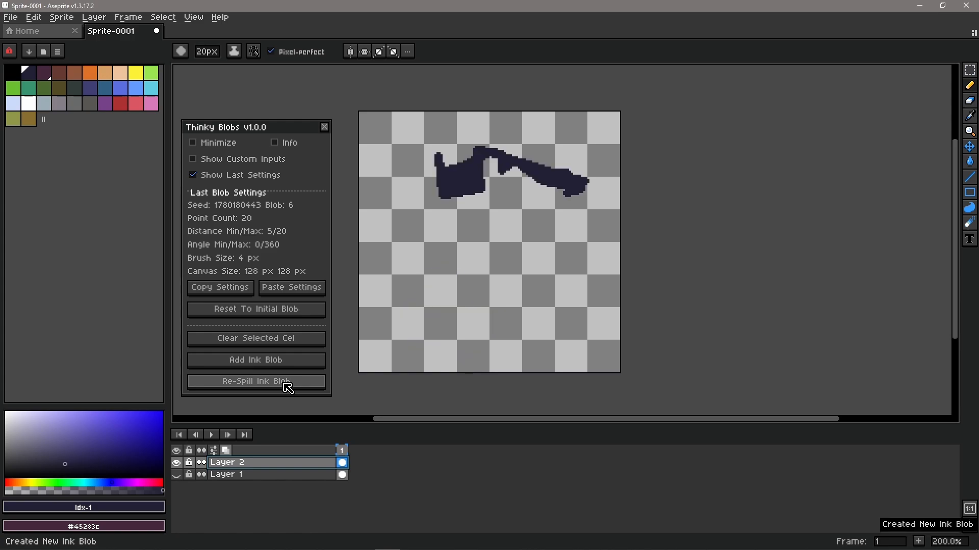
left_click(286, 386)
left_click(286, 387)
left_click(285, 387)
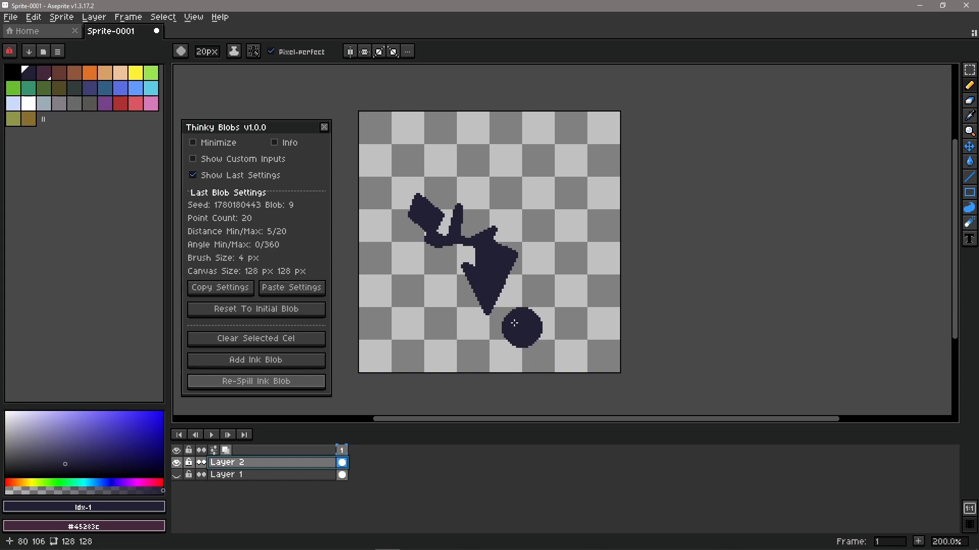
key("alt+Tab")
left_click(338, 179)
key("ctrl+a")
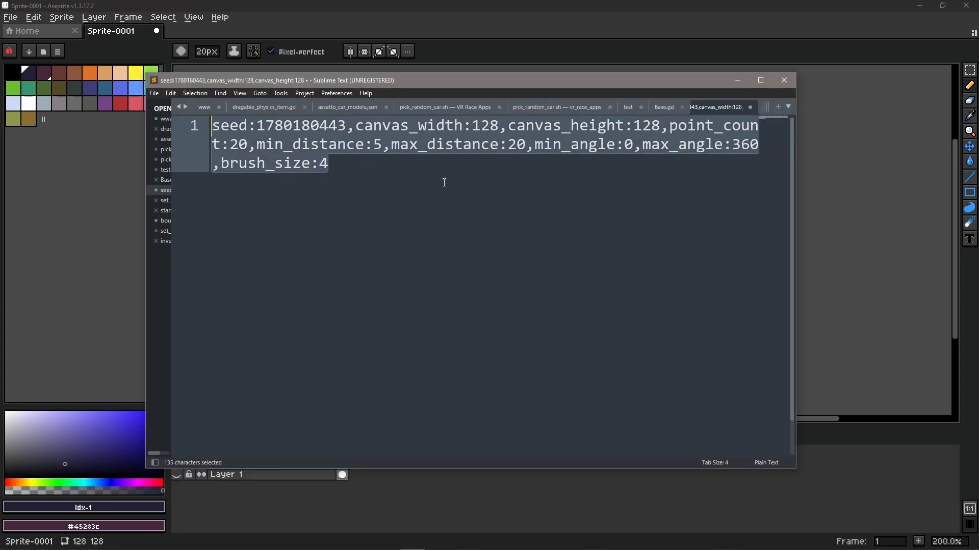
left_click(359, 174)
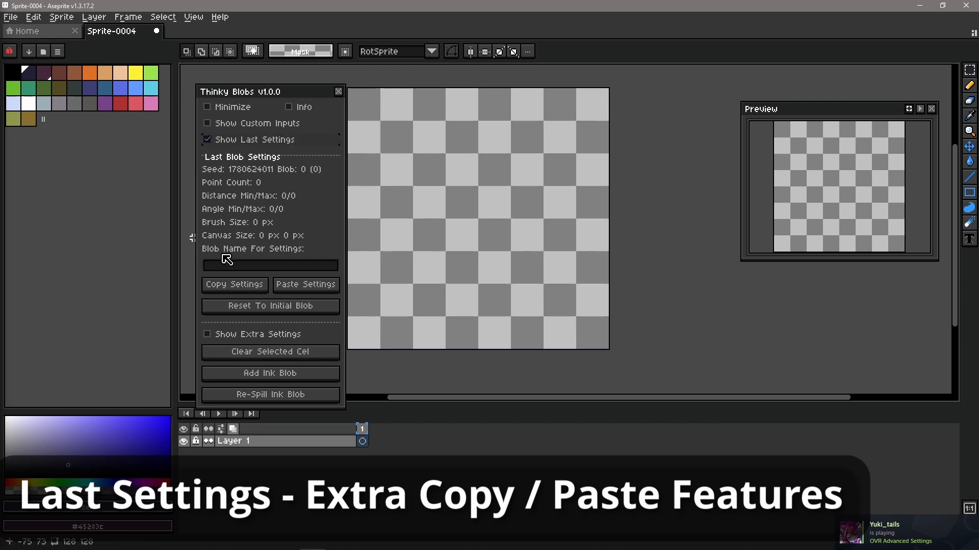
Step: Paste the shared DoggoTrophy blob settings into Thinky Blobs and dismiss the notice about the shared blob
left_click(309, 290)
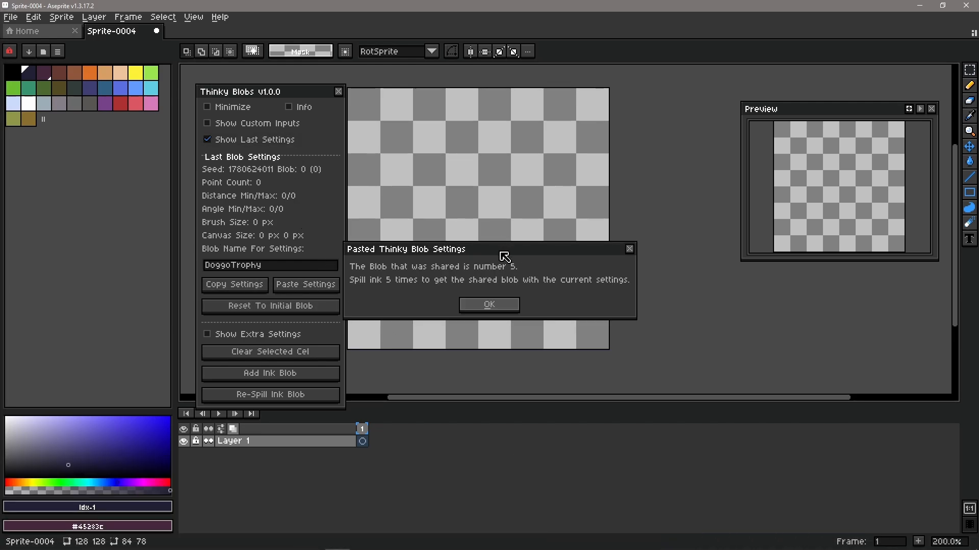
mouse_move(503, 253)
left_mouse_down()
mouse_move(509, 234)
mouse_move(495, 241)
left_mouse_up()
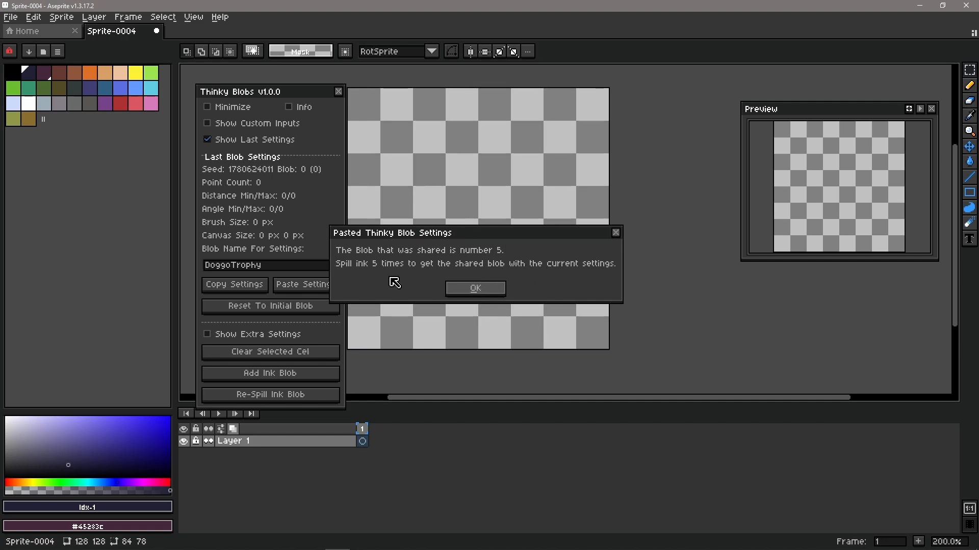
left_click(502, 294)
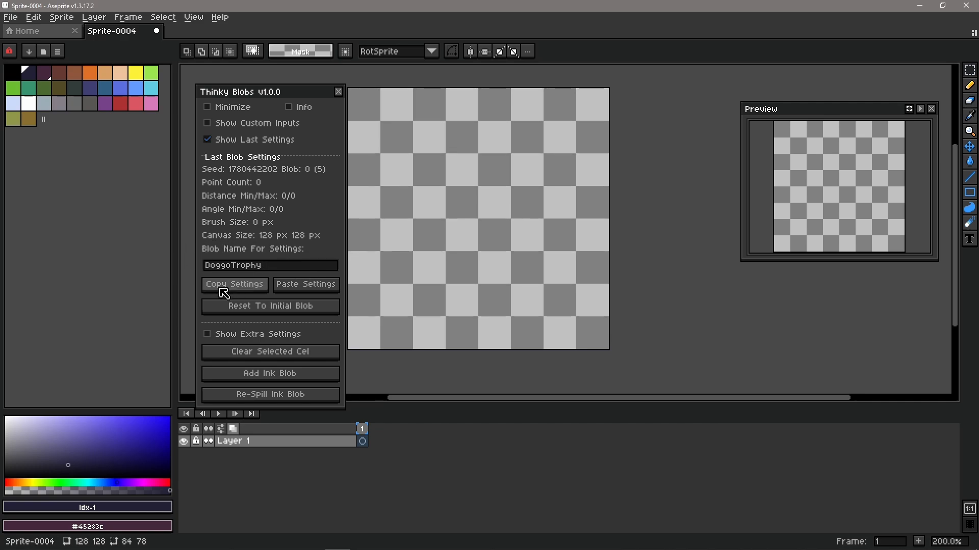
Step: Copy the DoggoTrophy settings into a new Sublime Text file and examine the blob name entry in the string
left_click(249, 287)
key("alt+Tab")
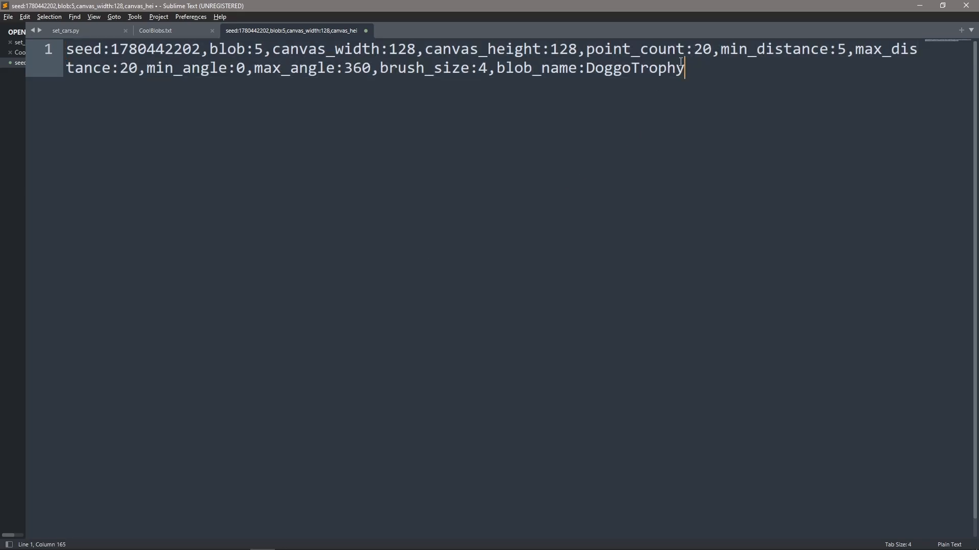
left_click_drag(684, 68, 496, 71)
left_click(512, 78)
key("ctrl+a")
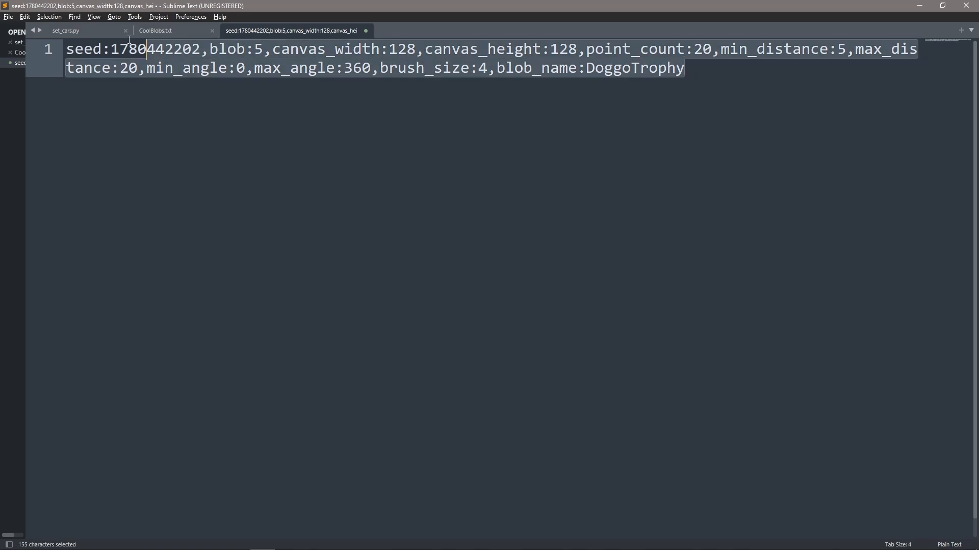
Step: Examine the blob name entries in the settings collected in CoolBlobs.txt
left_click(216, 87)
left_click(182, 35)
scroll(548, 326, "down", 3)
left_click(643, 402)
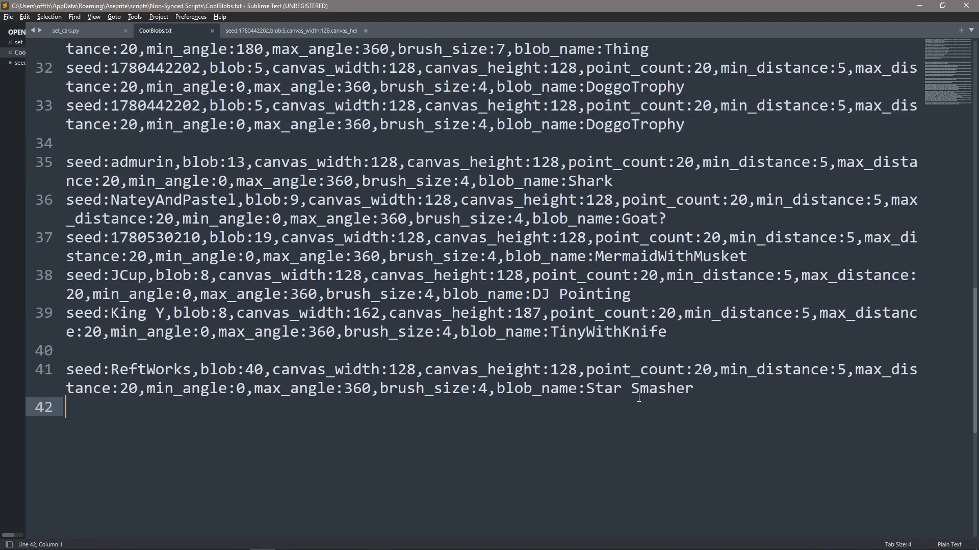
left_click_drag(667, 333, 587, 319)
left_click_drag(632, 296, 479, 297)
left_click(625, 295)
left_click_drag(760, 253, 552, 259)
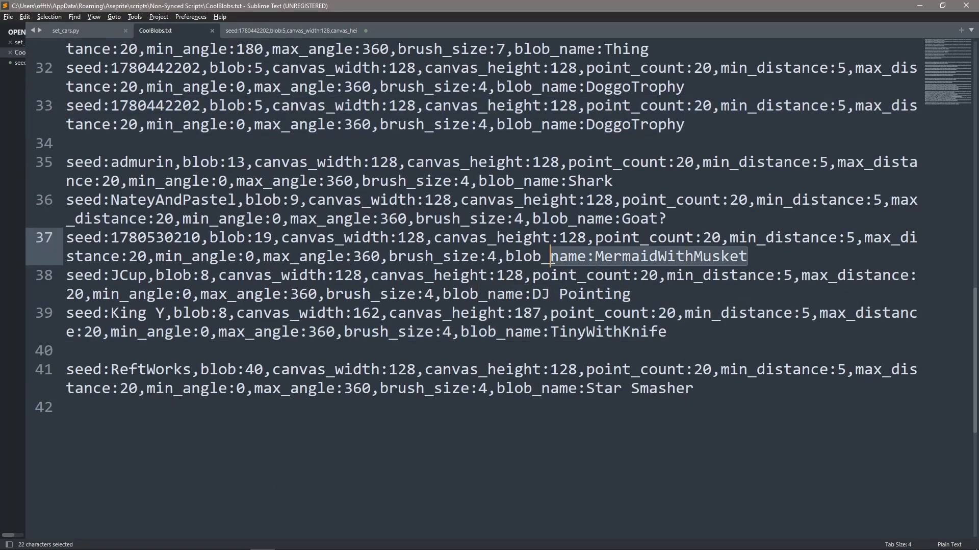
left_click(555, 259)
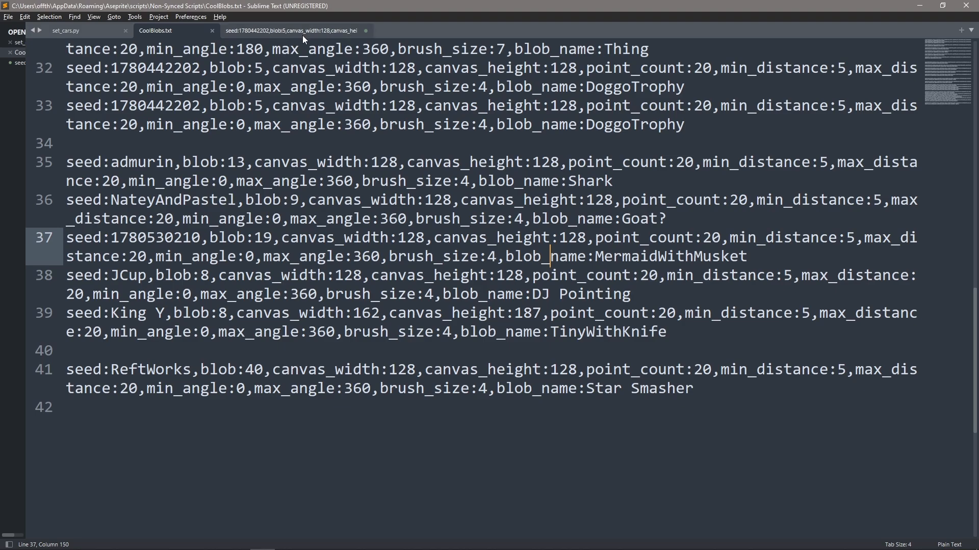
Step: Return to Aseprite, add an ink blob from the DoggoTrophy settings and re-spill it up to blob 5
key("alt+Tab")
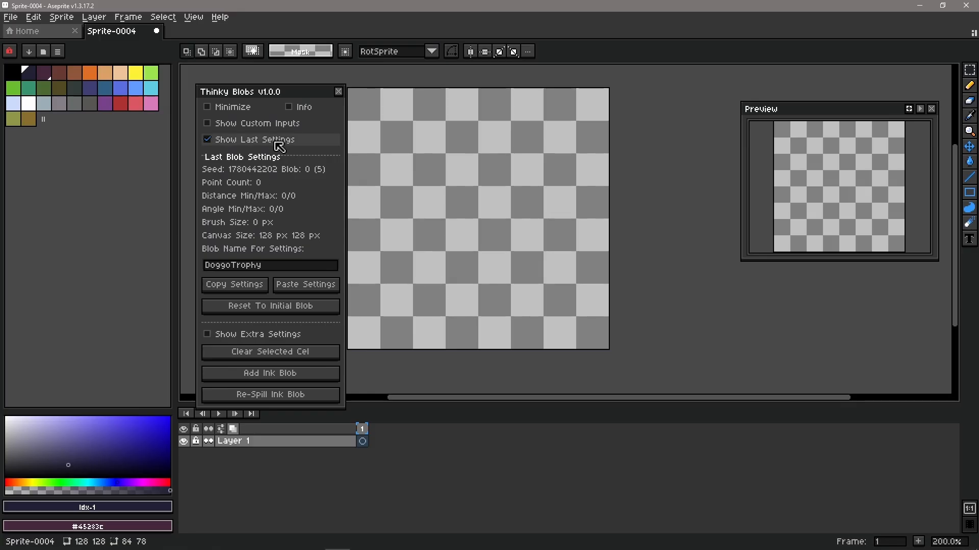
left_click(291, 373)
left_click(296, 398)
left_click(294, 400)
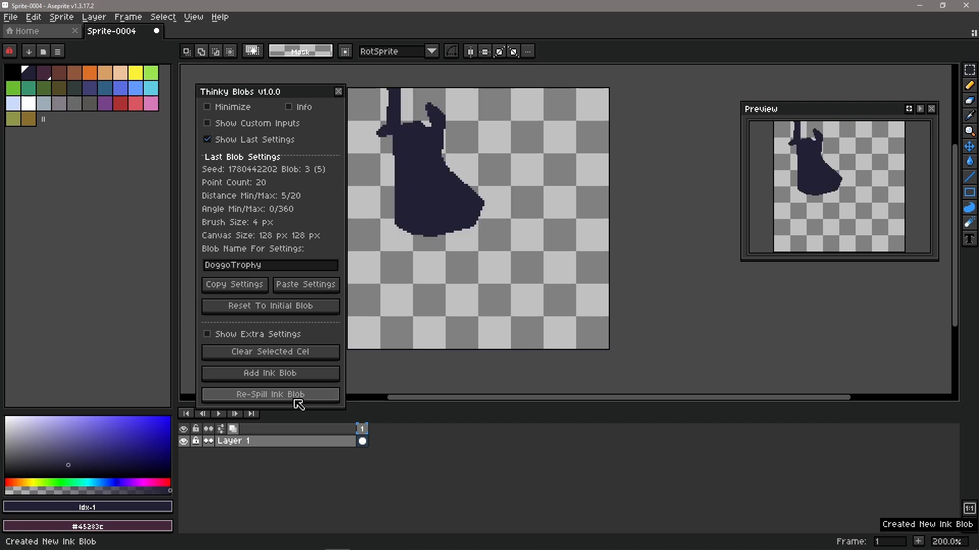
left_click(295, 400)
left_click(295, 400)
left_click_drag(429, 253, 516, 248)
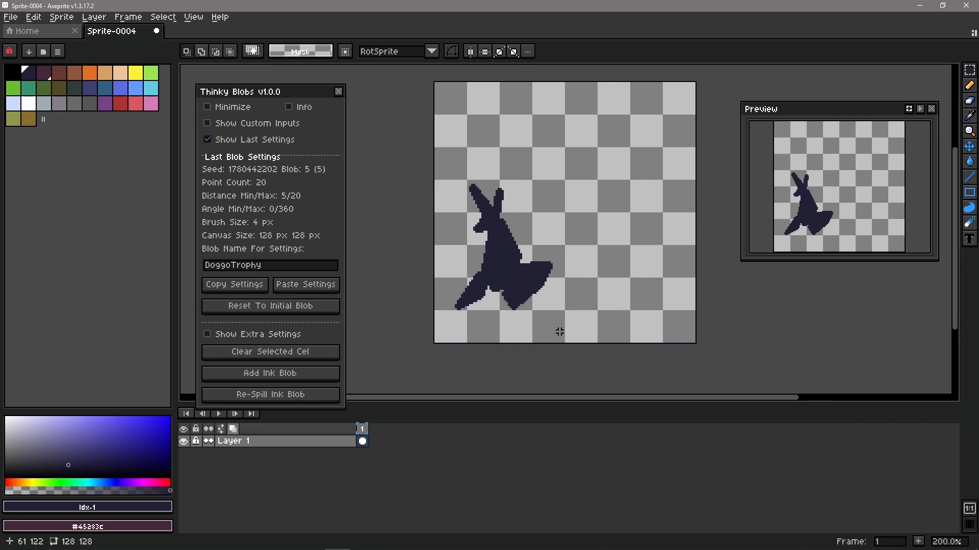
left_click(336, 265)
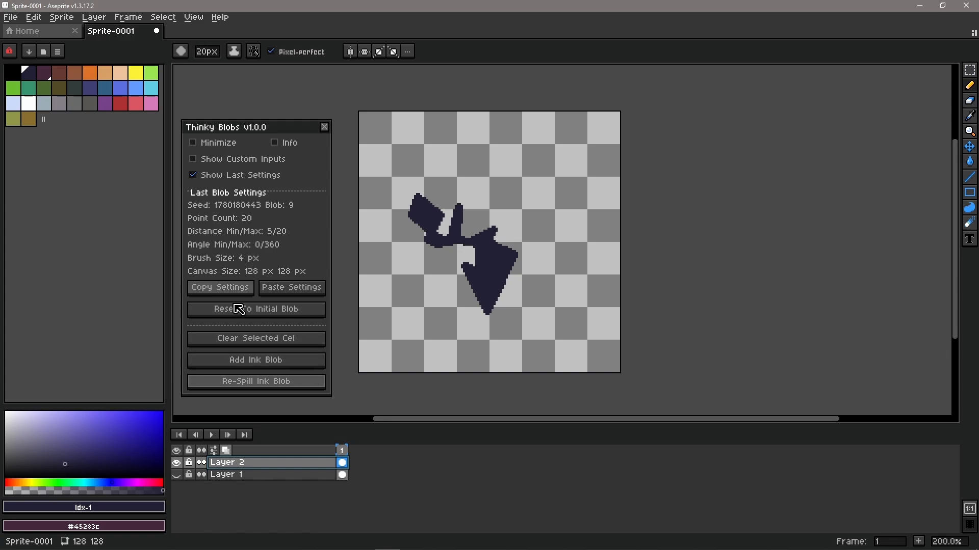
Step: Move the Thinky Blobs dialog higher beside the Sprite-0001 canvas and hide its last settings
left_click_drag(245, 206, 244, 155)
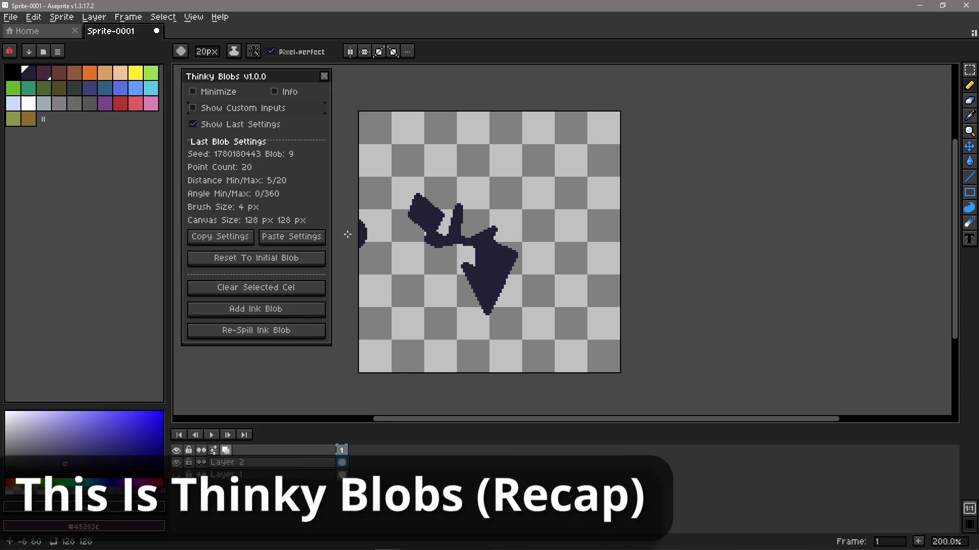
left_click(275, 125)
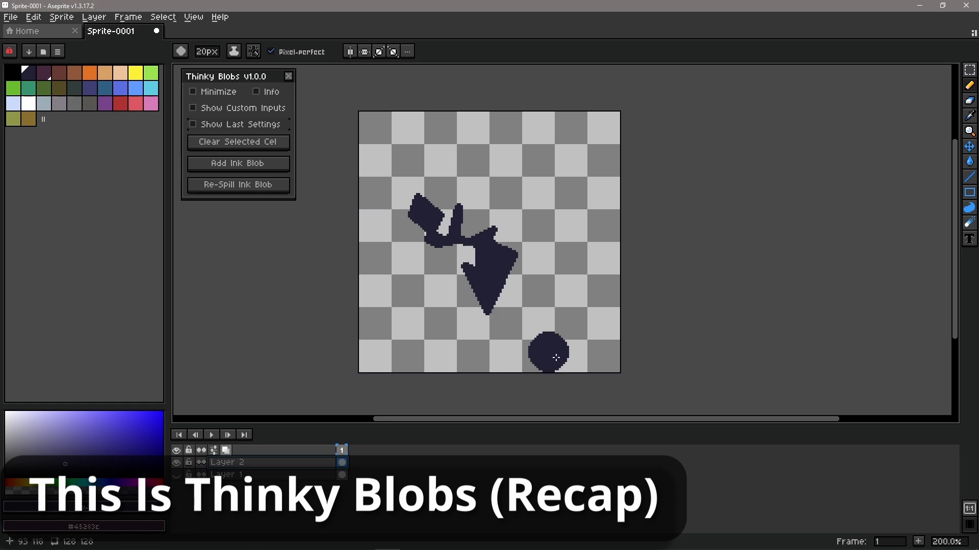